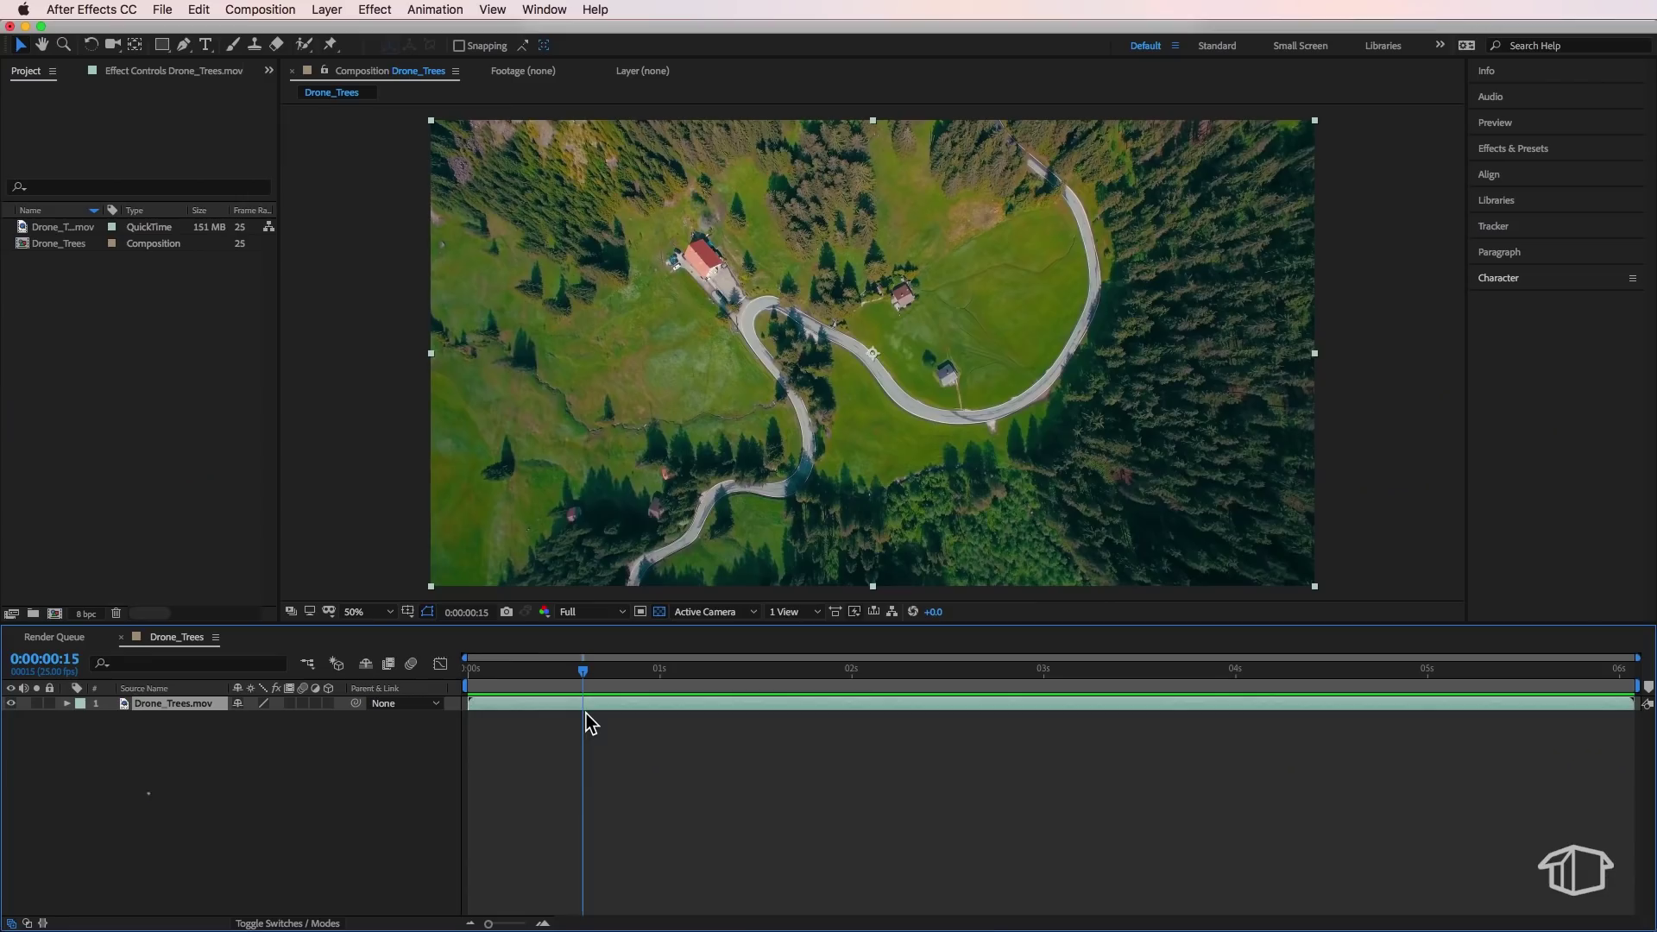
- Send Drone_Trees.mov to mocha AE for tracking and create the new project with its default settings
left_click(508, 9)
mouse_move(449, 9)
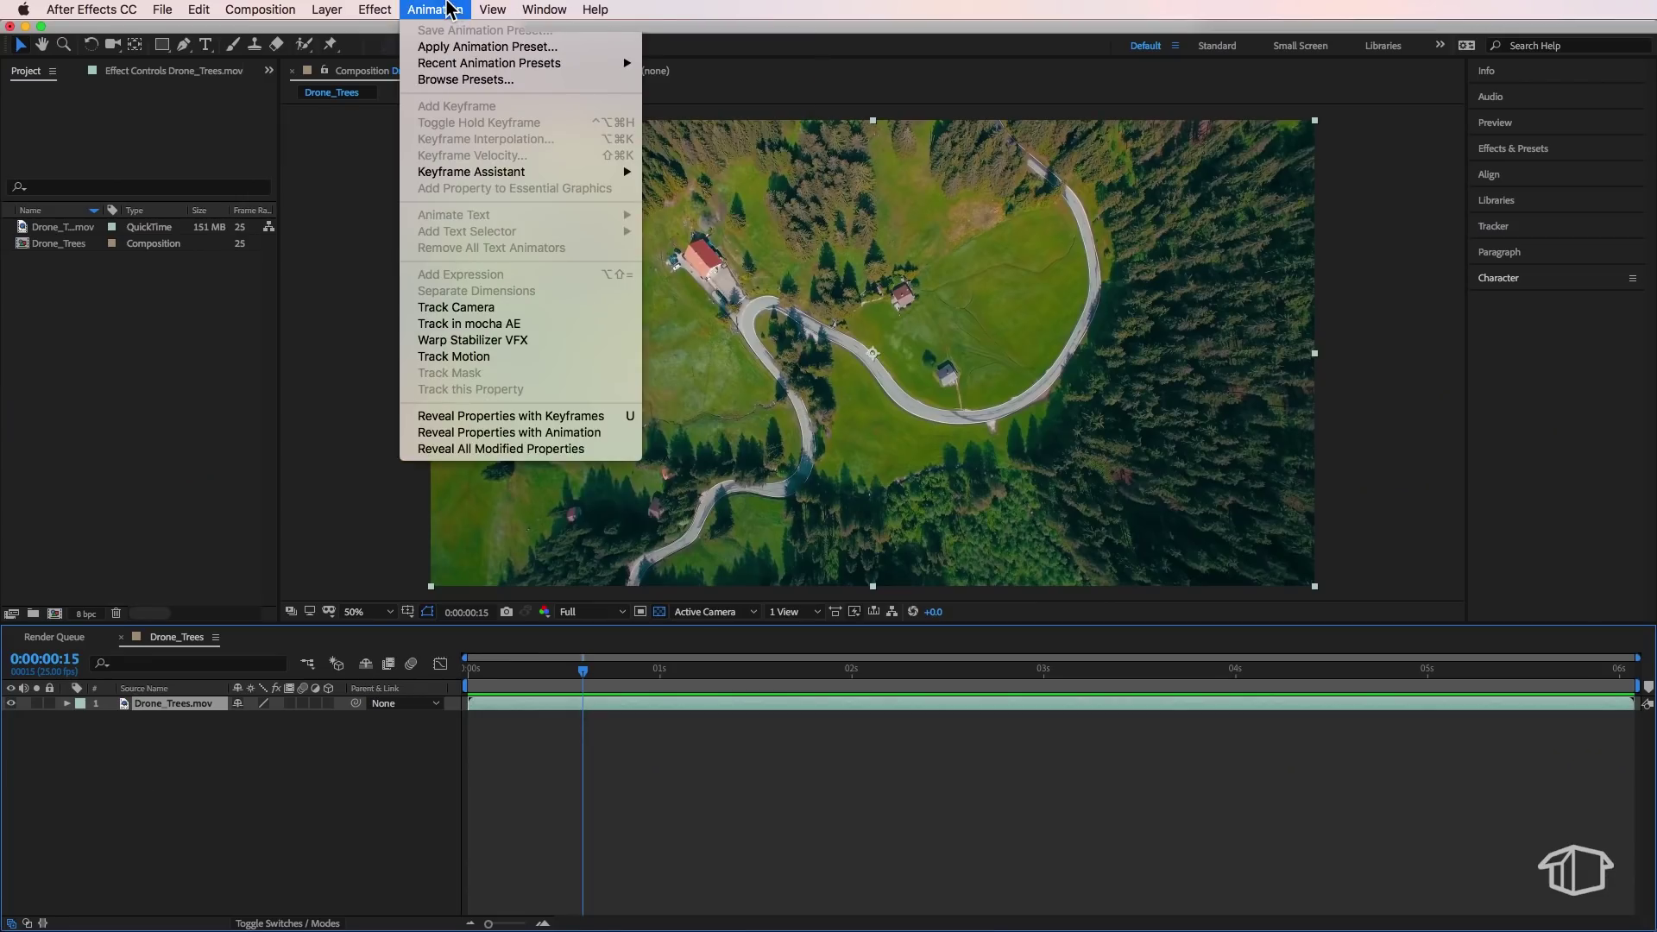
left_click(481, 324)
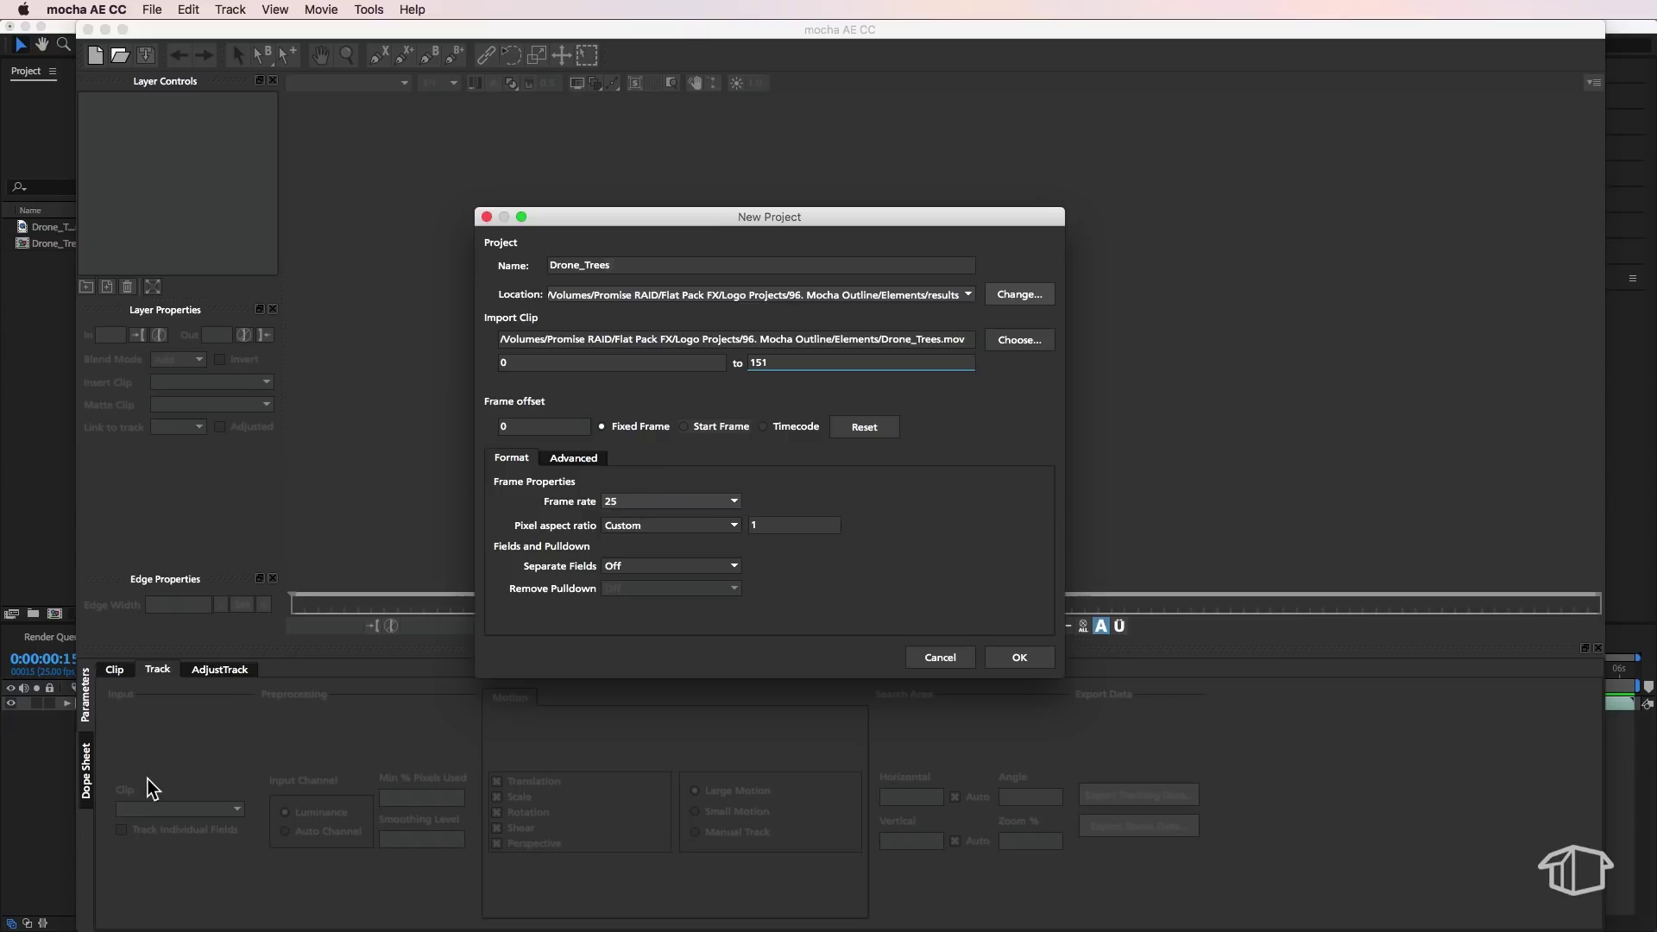
key("Return")
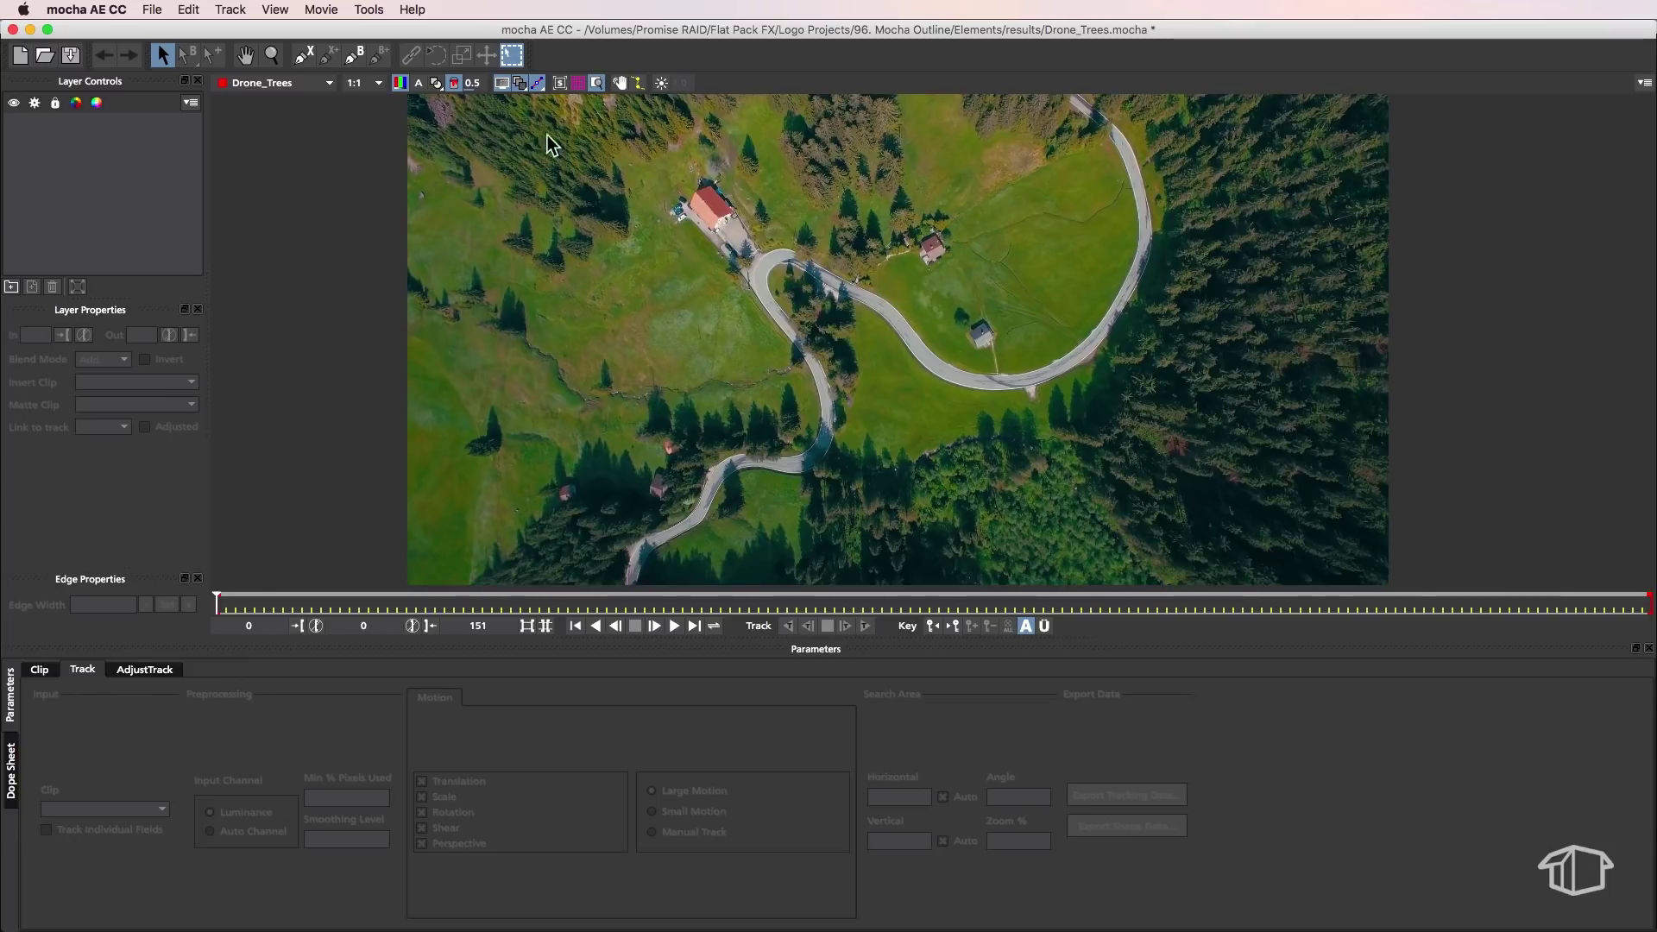
- Start a Bezier spline where the road meets the footage's lower edge and trace the road's lower bends
left_click(356, 56)
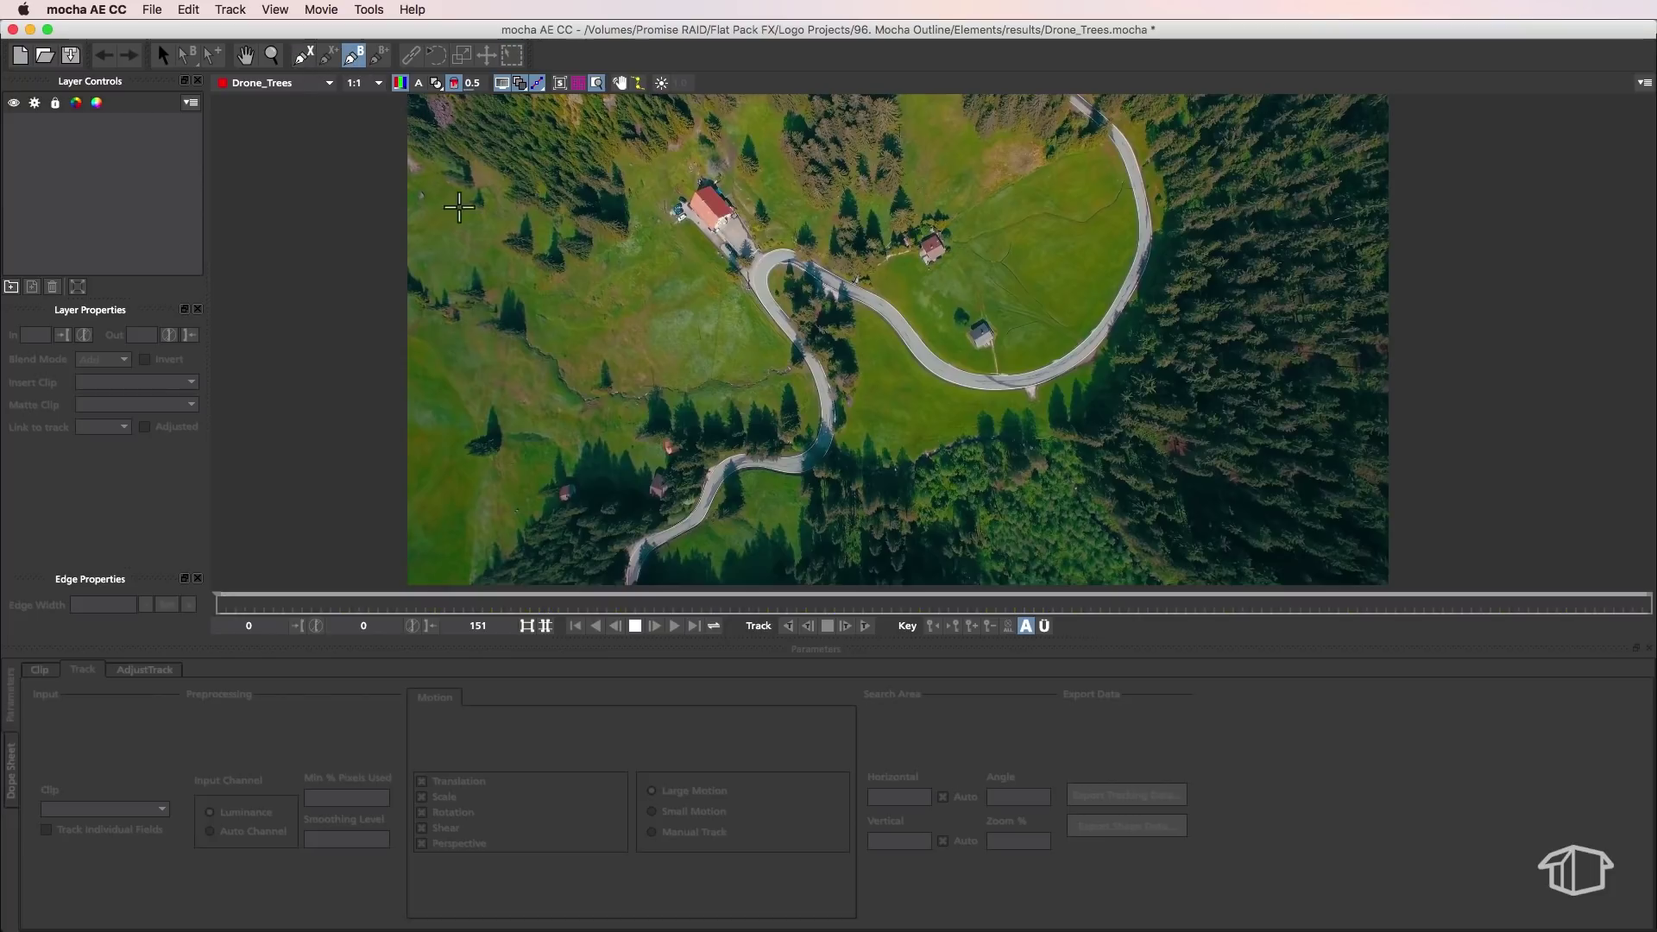
left_click(632, 584)
left_click(626, 555)
left_click(653, 543)
key("z")
left_click_drag(673, 528, 716, 173)
left_click(667, 421)
left_click(709, 347)
left_click(782, 268)
left_click_drag(796, 258, 834, 254)
left_click_drag(921, 270, 954, 272)
left_click_drag(1017, 205, 915, 406)
- Continue the Bezier spline up the road, around the hairpin near the red-roofed house and down towards the wide curve
key("x")
left_click_drag(903, 329, 882, 284)
left_click(771, 139)
key("x")
left_click_drag(811, 174, 806, 320)
left_click_drag(738, 200, 825, 151)
left_click_drag(914, 207, 936, 219)
left_click_drag(1022, 265, 1044, 273)
left_click_drag(1101, 325, 1117, 351)
left_click_drag(1188, 429, 1210, 444)
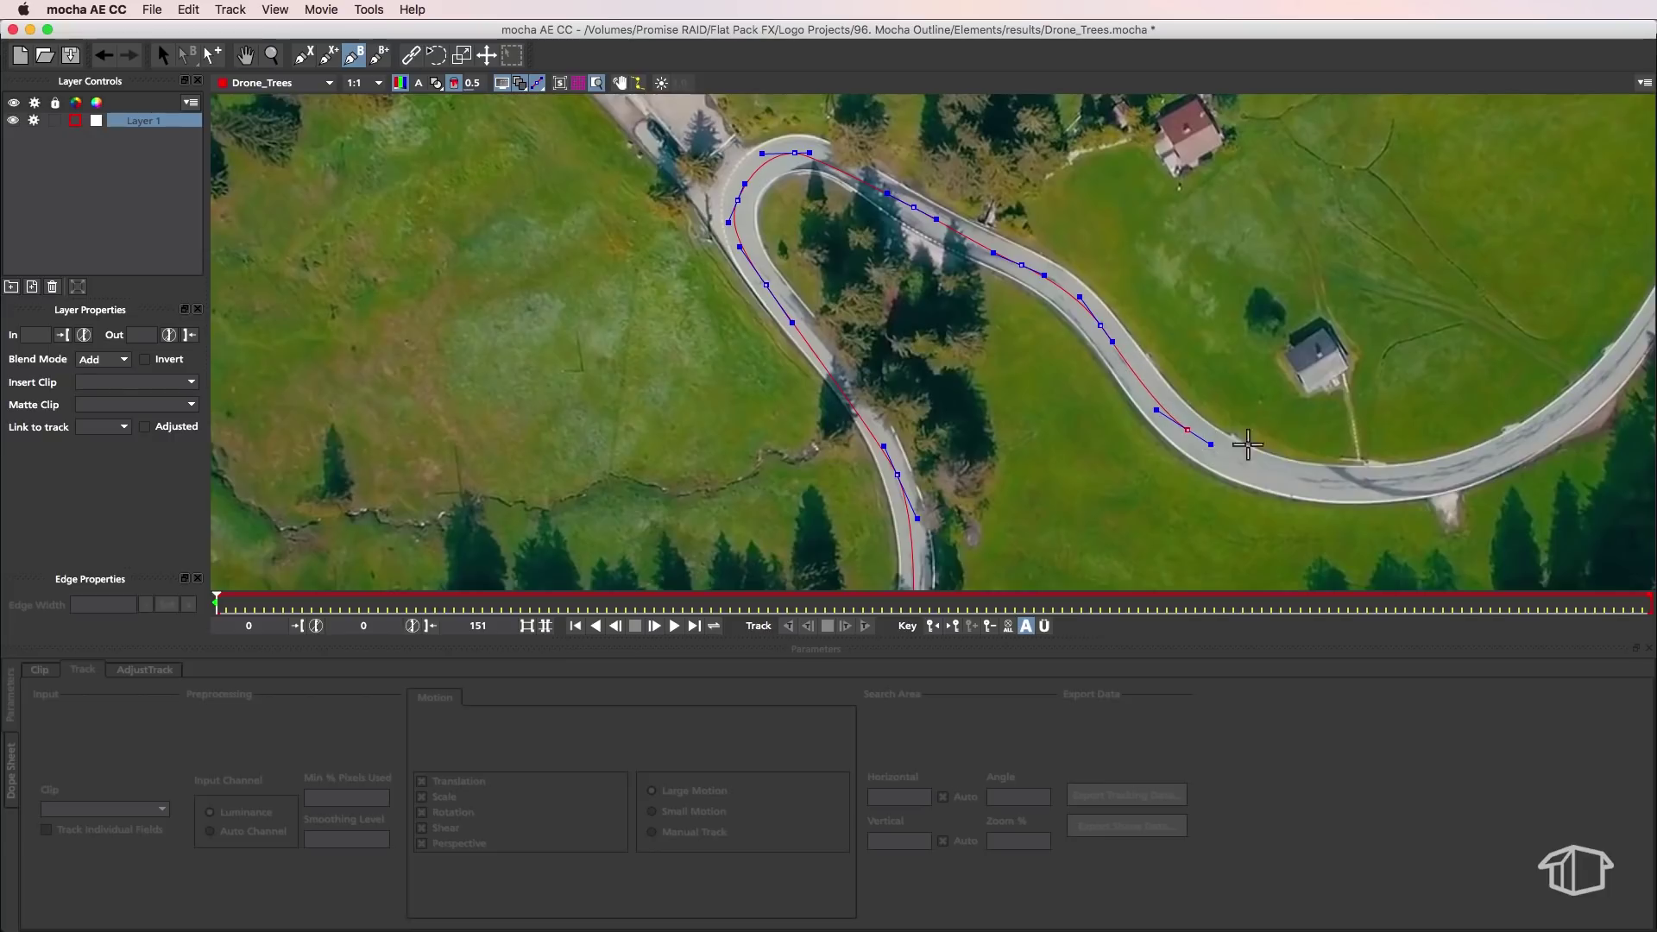
- Extend the spline around the wide curve beside the forest and up past the footage's upper edge
key("x")
left_click_drag(1325, 480, 824, 332)
key("x")
left_click_drag(1001, 266, 843, 440)
left_click_drag(919, 288, 932, 529)
key("x")
left_click_drag(909, 286, 897, 244)
key("x")
left_click_drag(877, 176, 925, 363)
left_click_drag(869, 305, 841, 280)
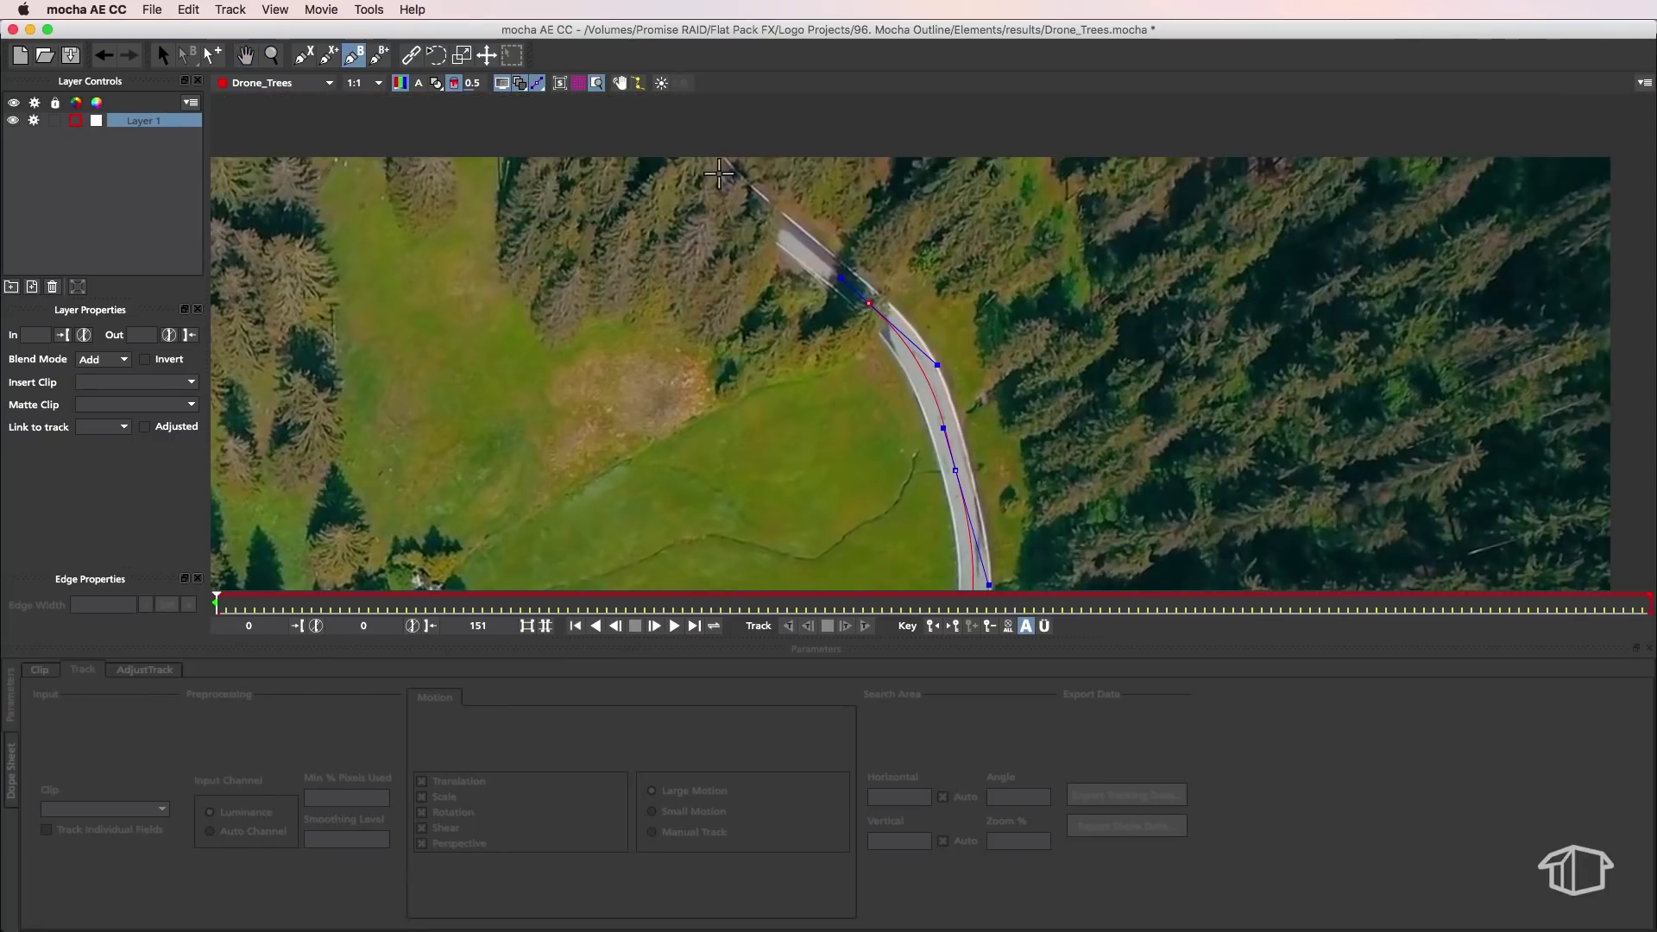
left_click_drag(720, 176, 701, 143)
- Bring the spline back across the inner meadow, past the small house, to the red-roofed house
key("x")
left_click_drag(697, 273, 749, 375)
key("x")
left_click_drag(820, 492, 859, 174)
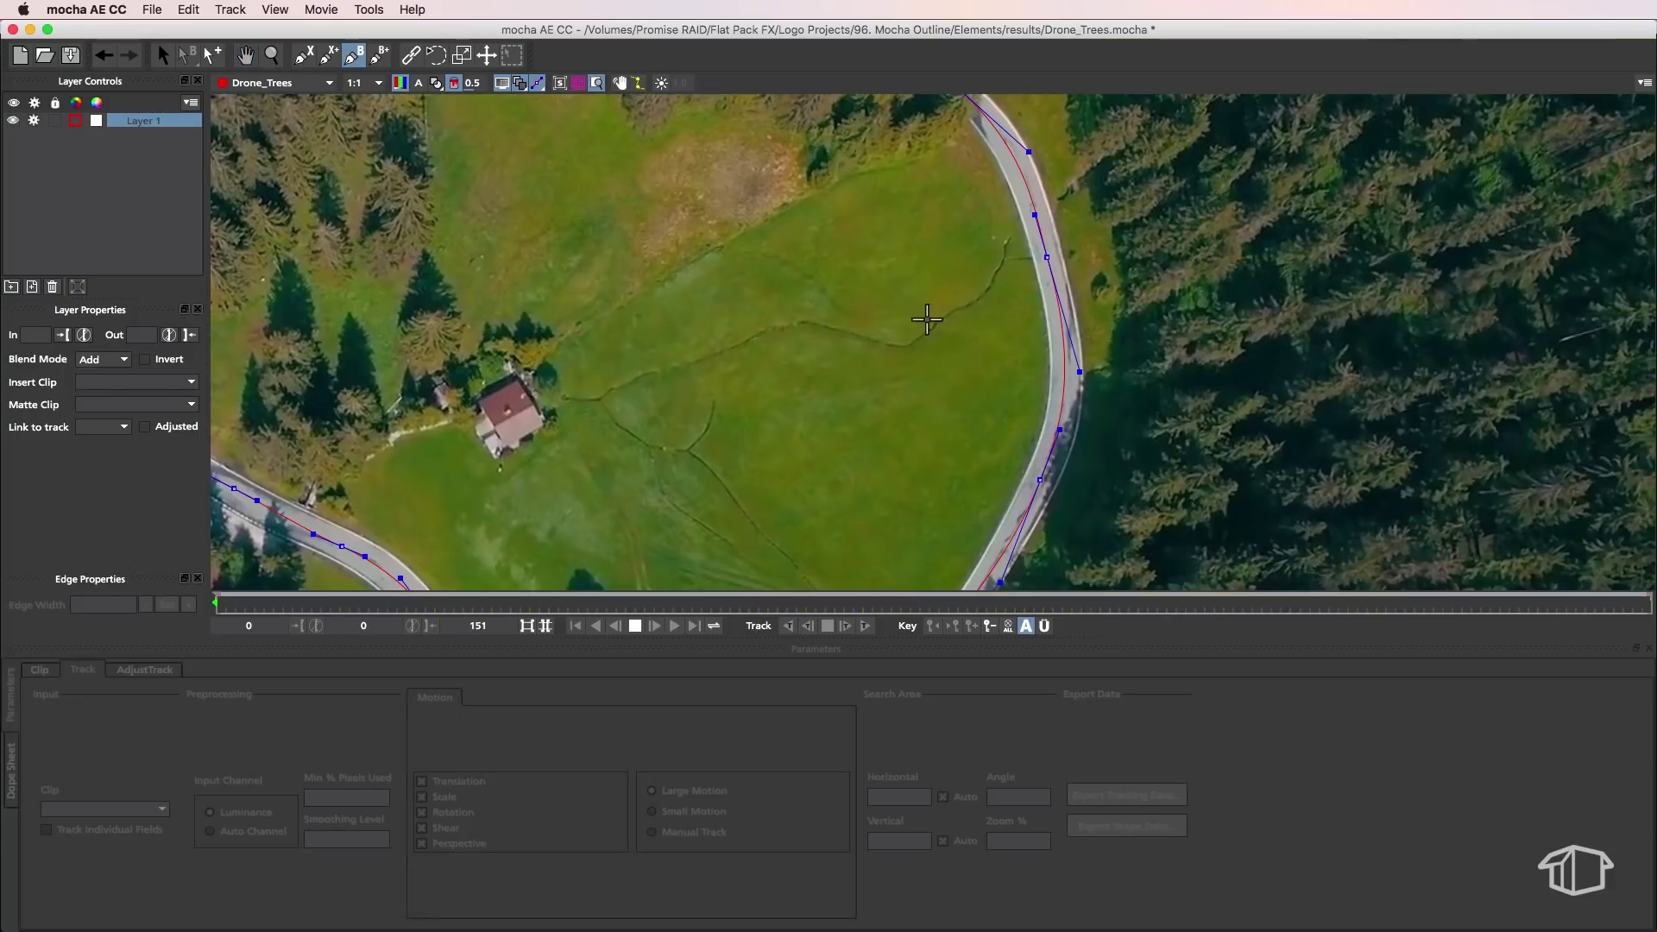
left_click_drag(928, 325, 926, 386)
left_click_drag(804, 499, 764, 510)
left_click_drag(309, 367, 211, 387)
key("x")
left_click_drag(391, 345, 1013, 216)
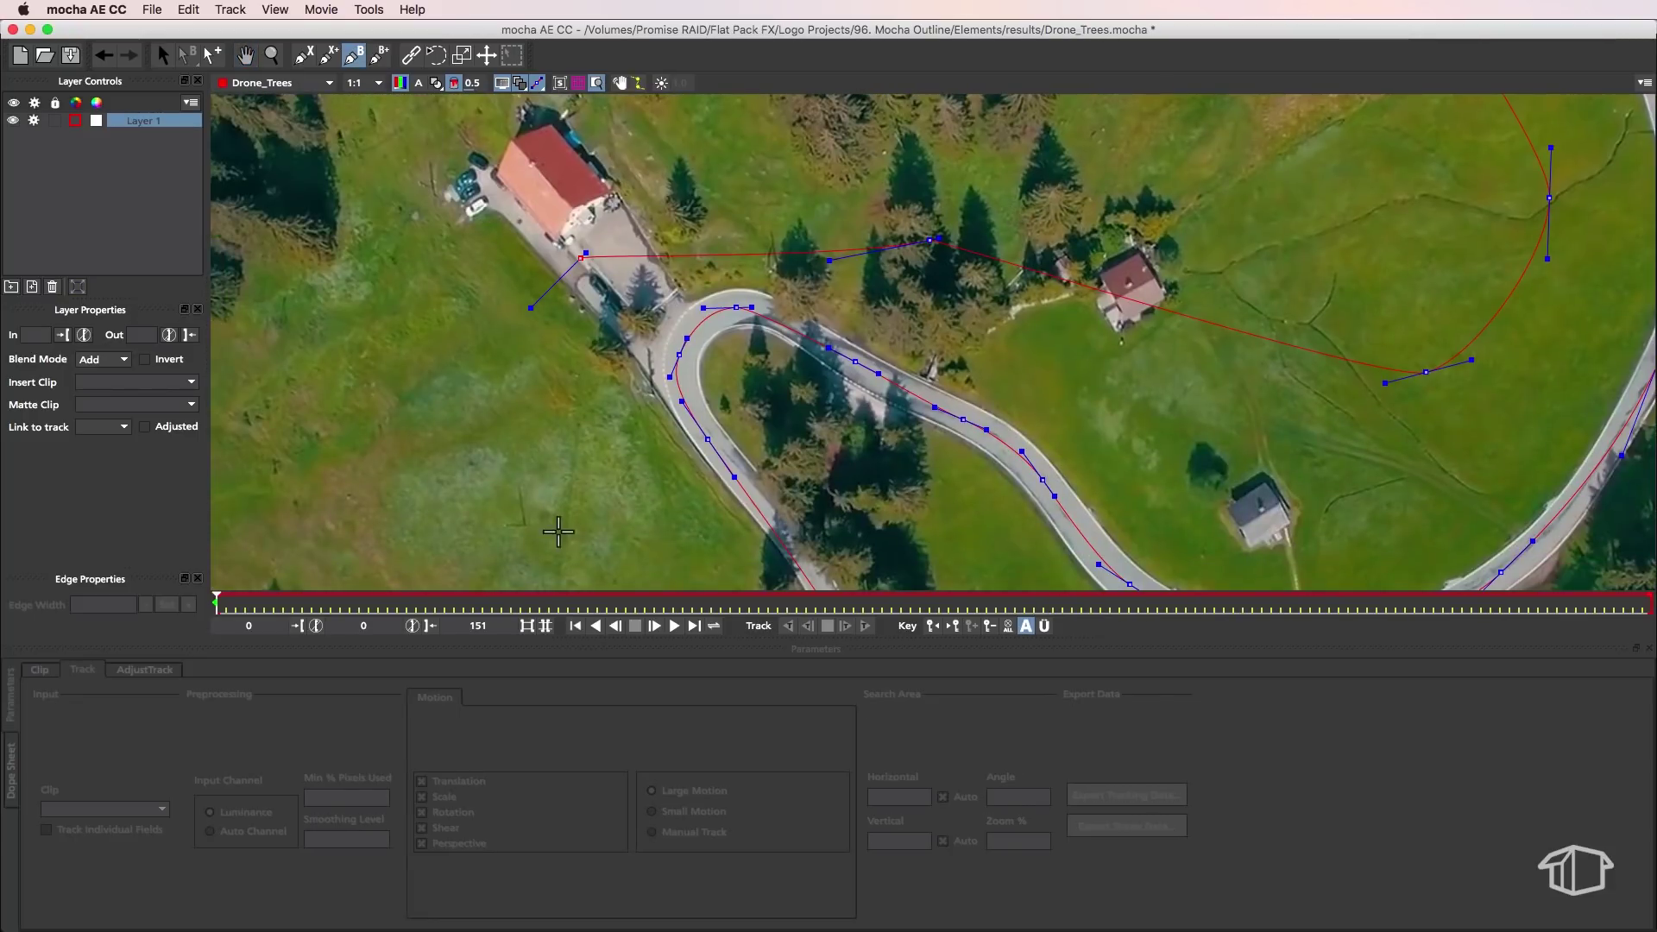
- Run the spline down through the field and trees beside the road and close it at its starting point
left_click_drag(616, 542, 652, 588)
key("x")
left_click_drag(647, 569, 531, 218)
left_click_drag(342, 467, 318, 528)
key("x")
left_click_drag(484, 480, 769, 247)
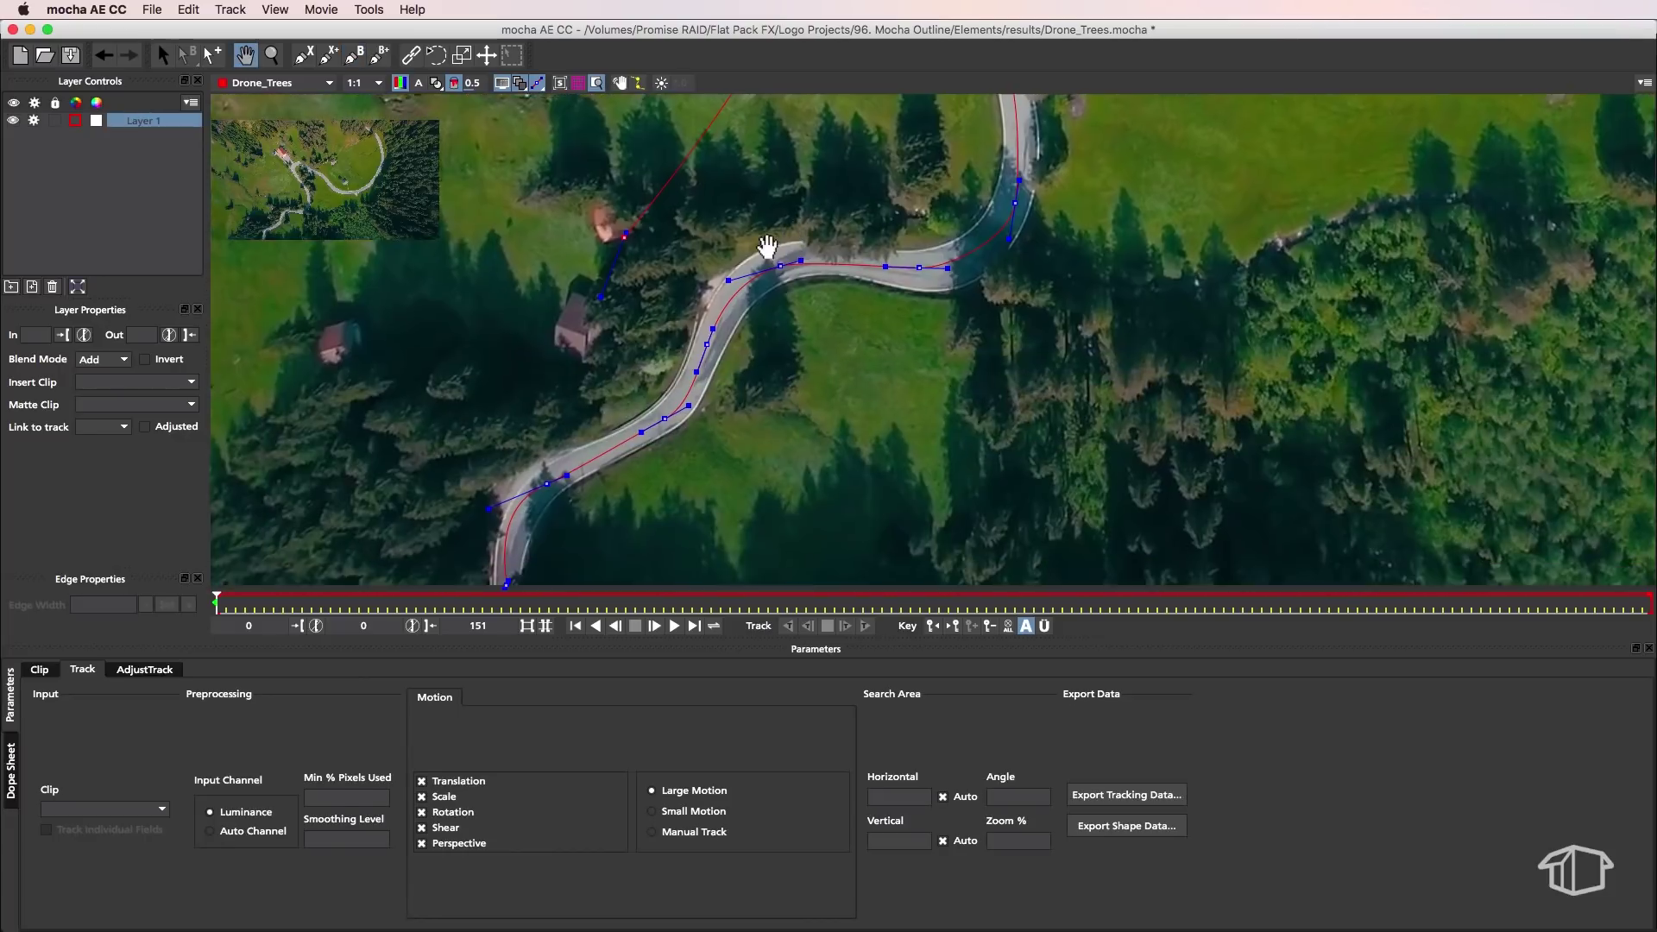
left_click_drag(421, 460, 421, 522)
key("x")
left_click_drag(494, 578, 494, 476)
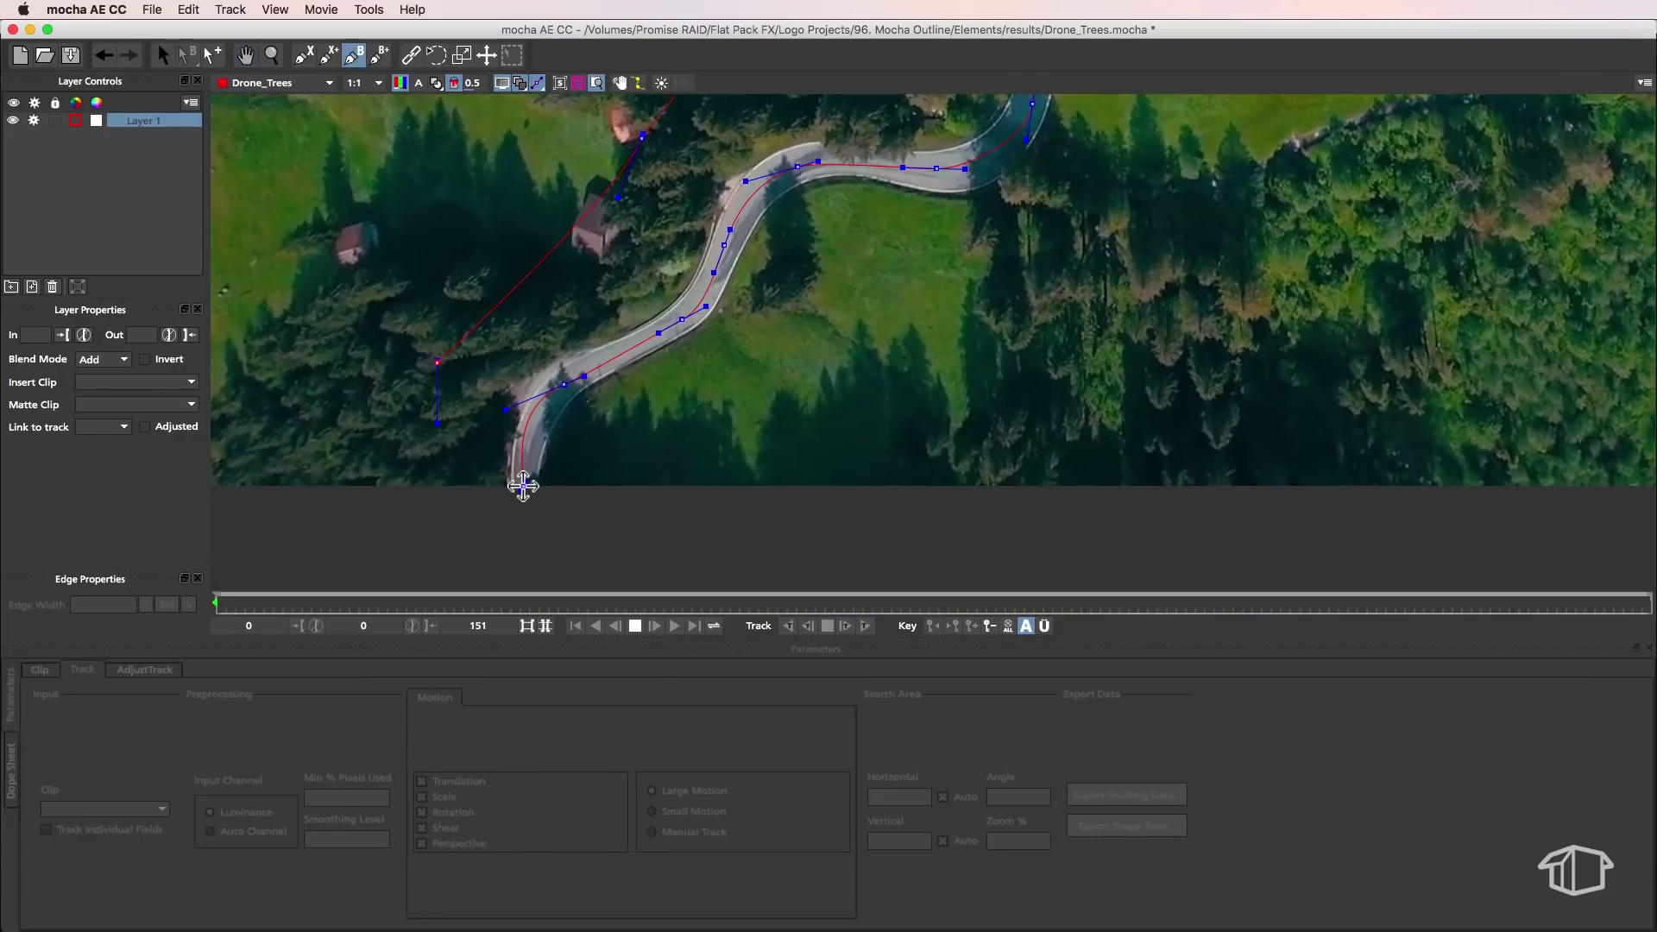
left_click(521, 485)
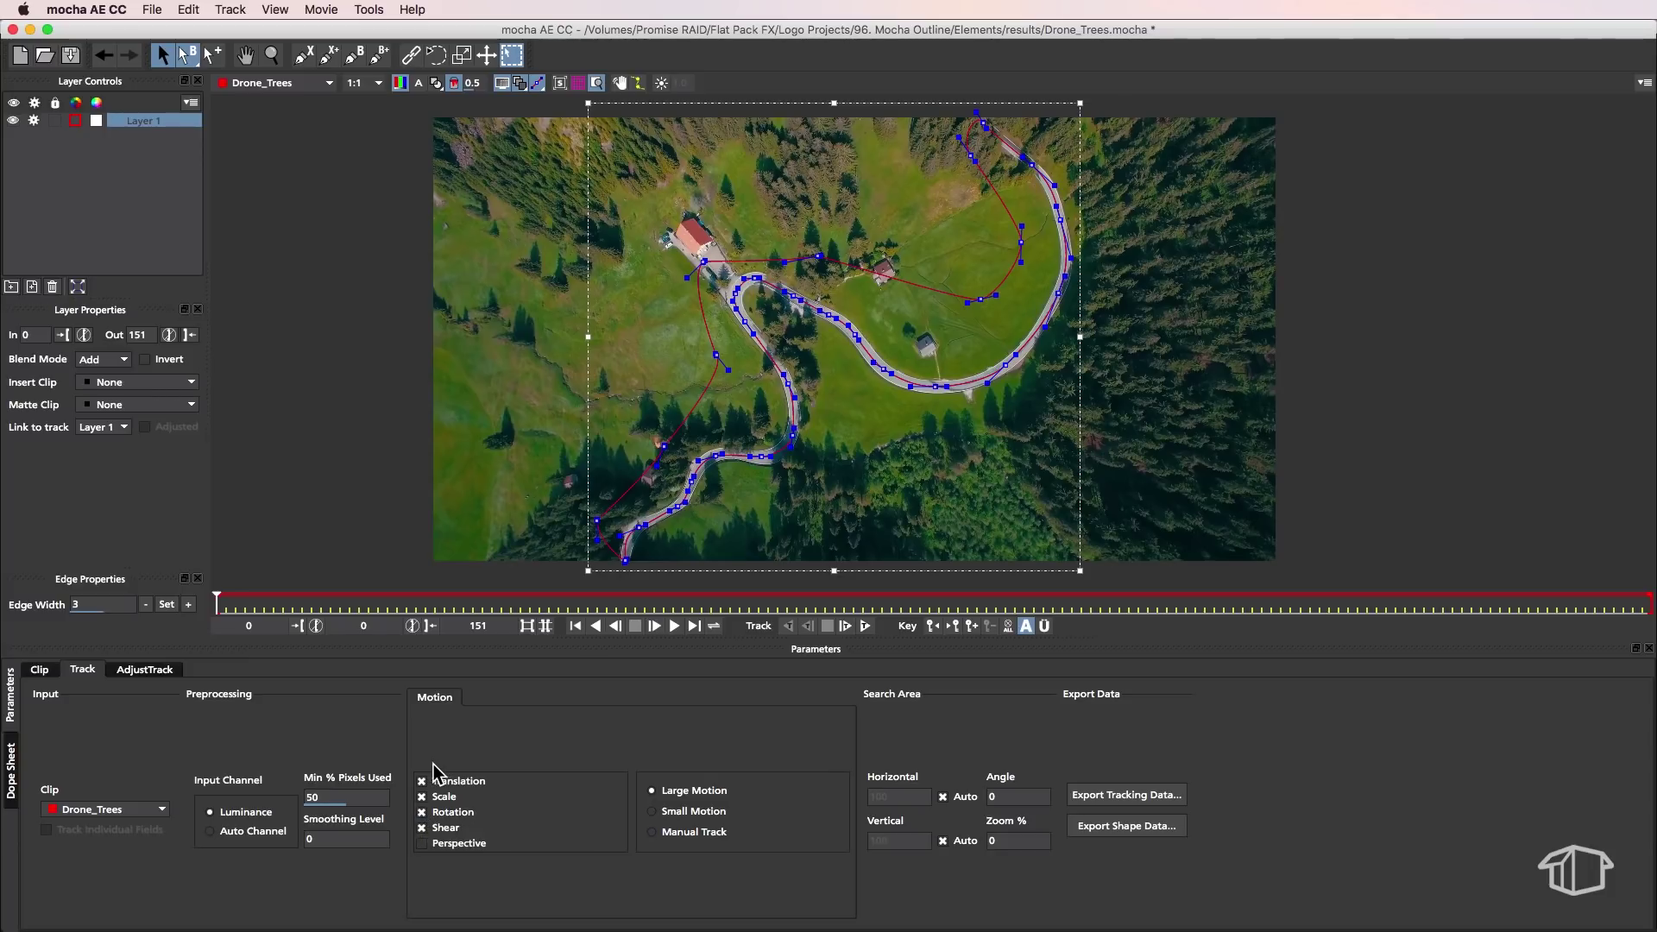
- Track the road shape forward to the end of the clip and realign its points on the wide curve at frame 151
left_click(865, 625)
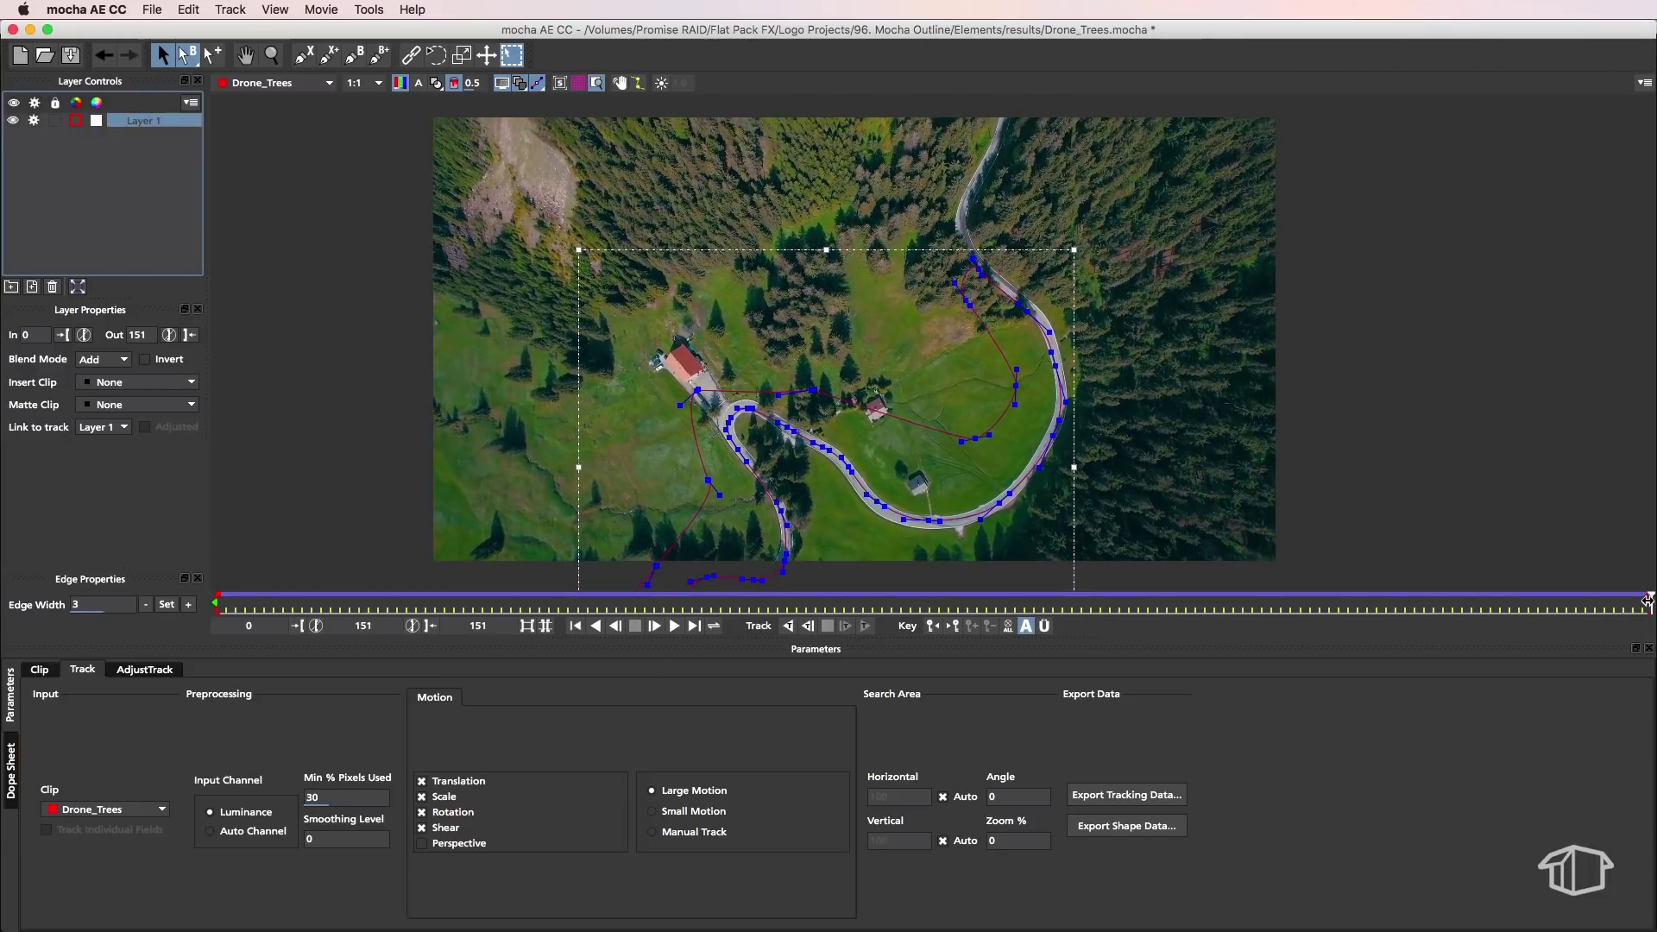
mouse_move(1648, 601)
left_mouse_down()
mouse_move(153, 621)
mouse_move(357, 605)
mouse_move(1650, 610)
left_mouse_up()
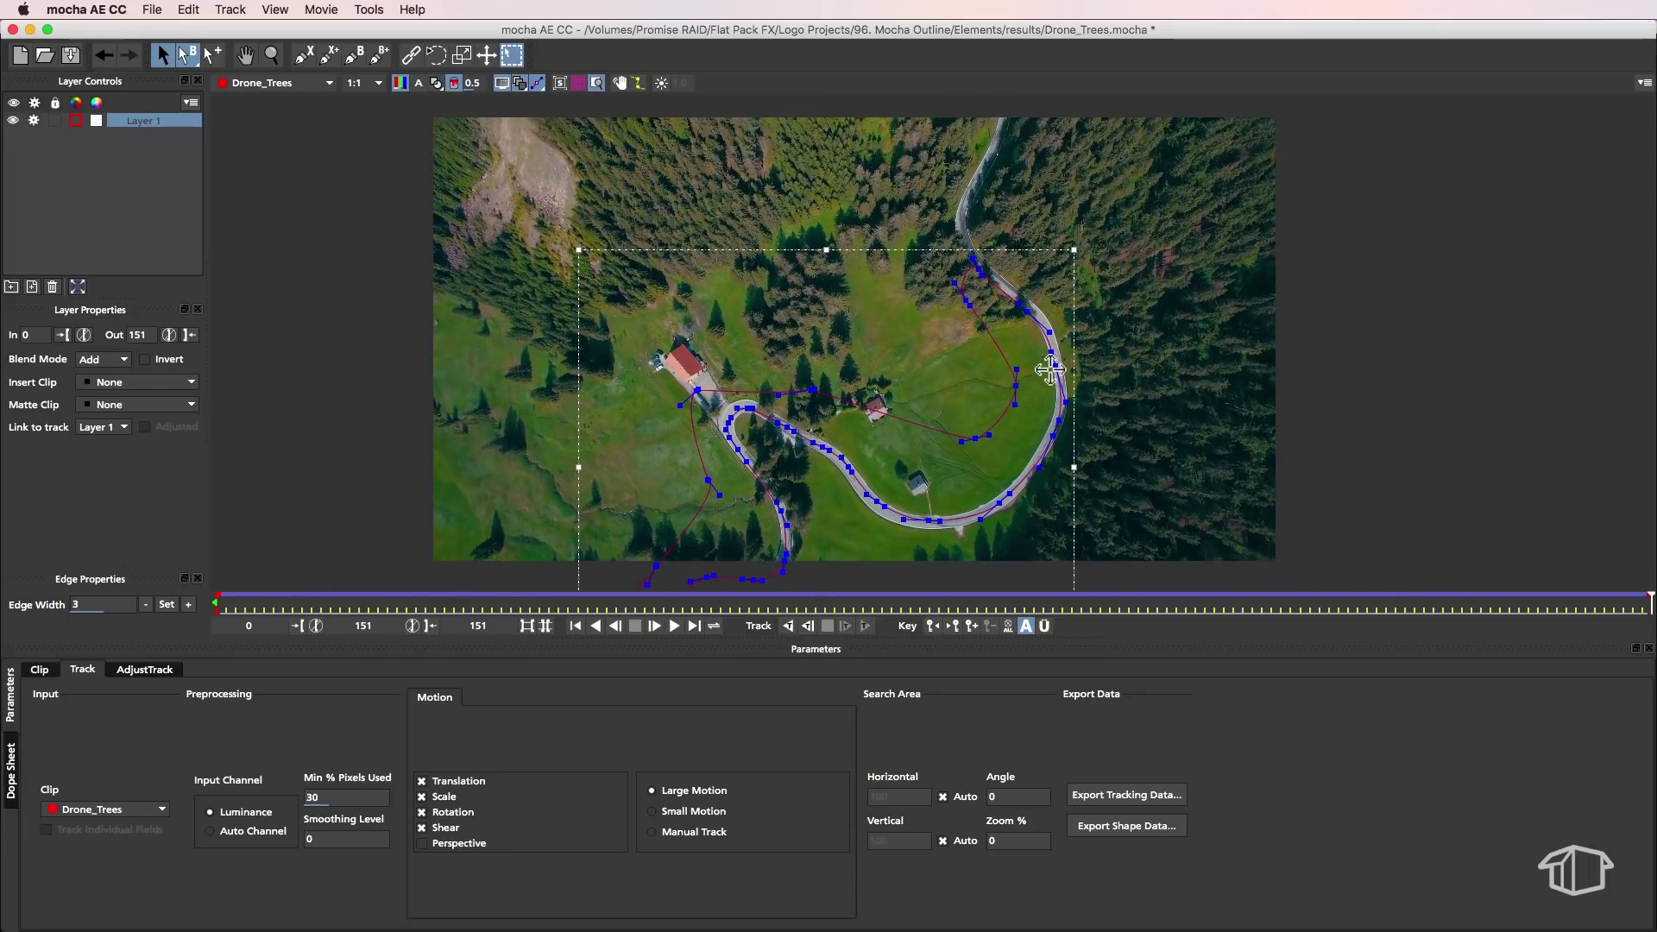
left_click_drag(1076, 359, 875, 362)
scroll(875, 362, "up", 3)
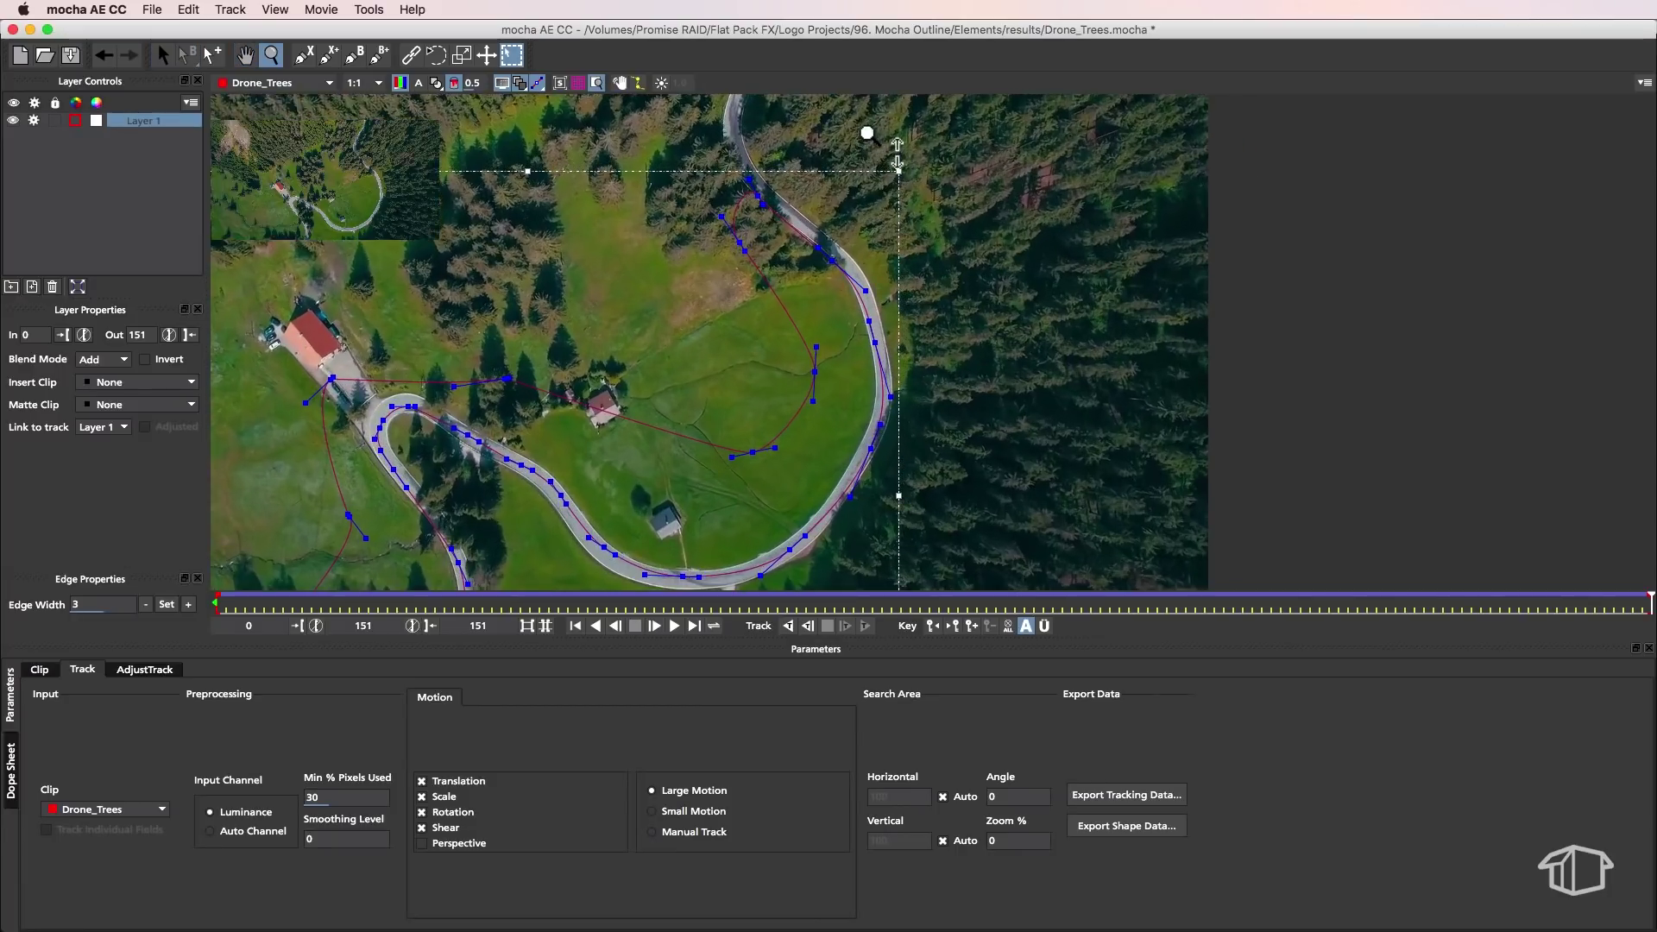
left_click(875, 340)
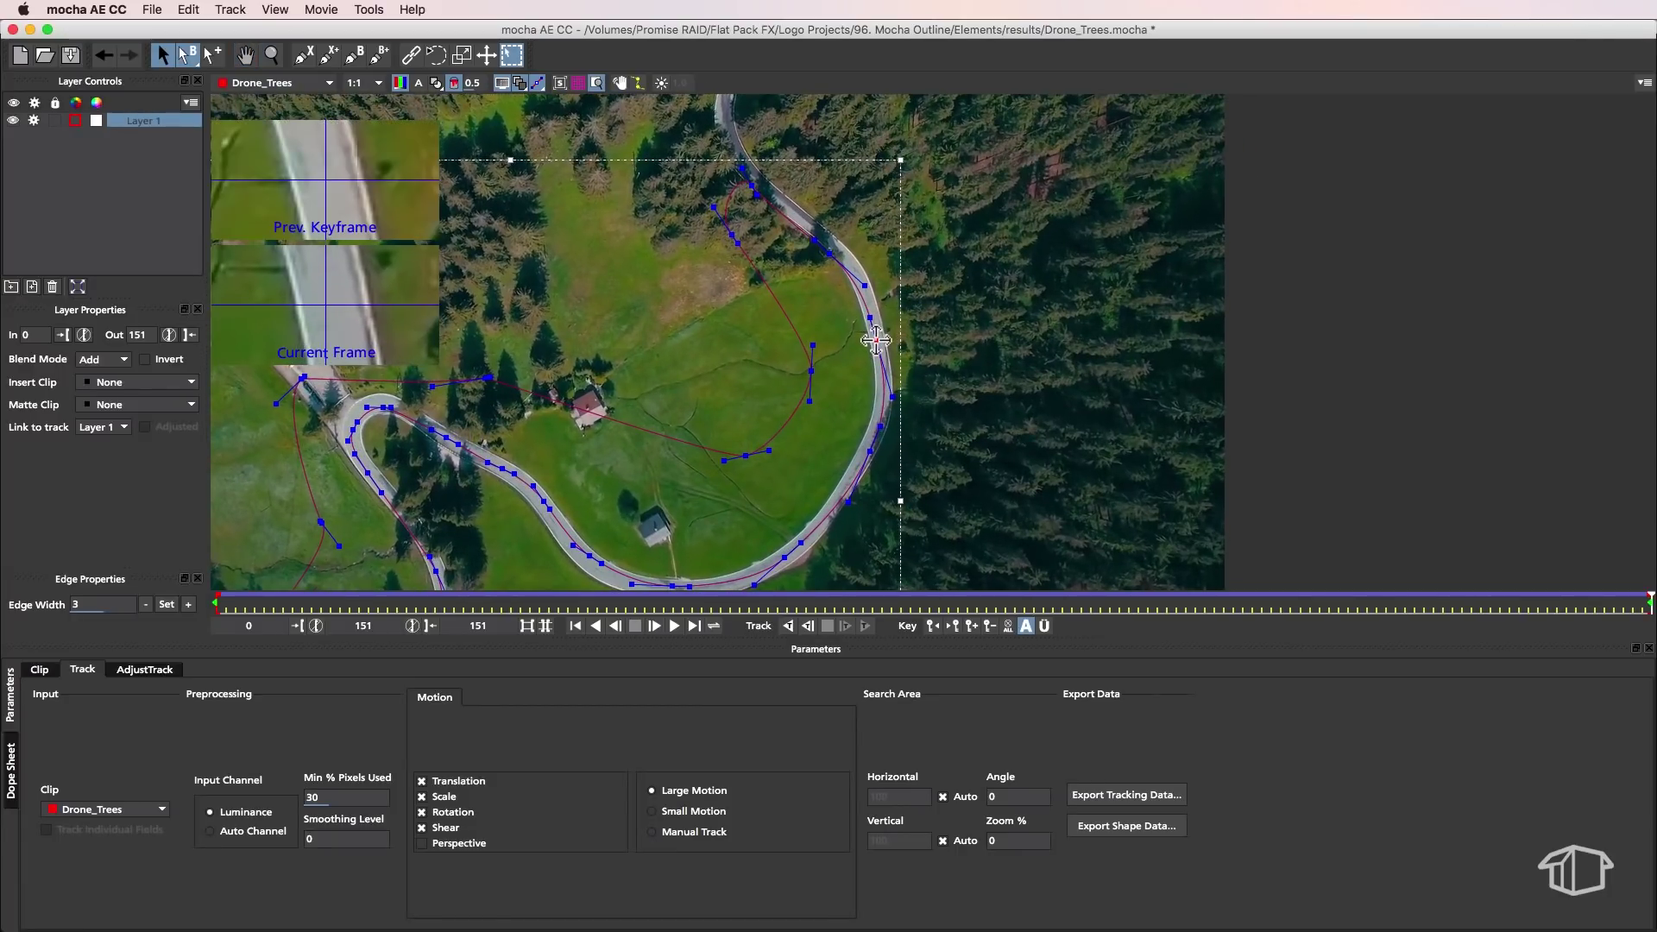
left_click_drag(828, 251, 835, 246)
- With Layer 1 deselected, draw a closed Bezier shape along the upper road through the forest as a separate layer
key("x")
left_click_drag(757, 220, 874, 487)
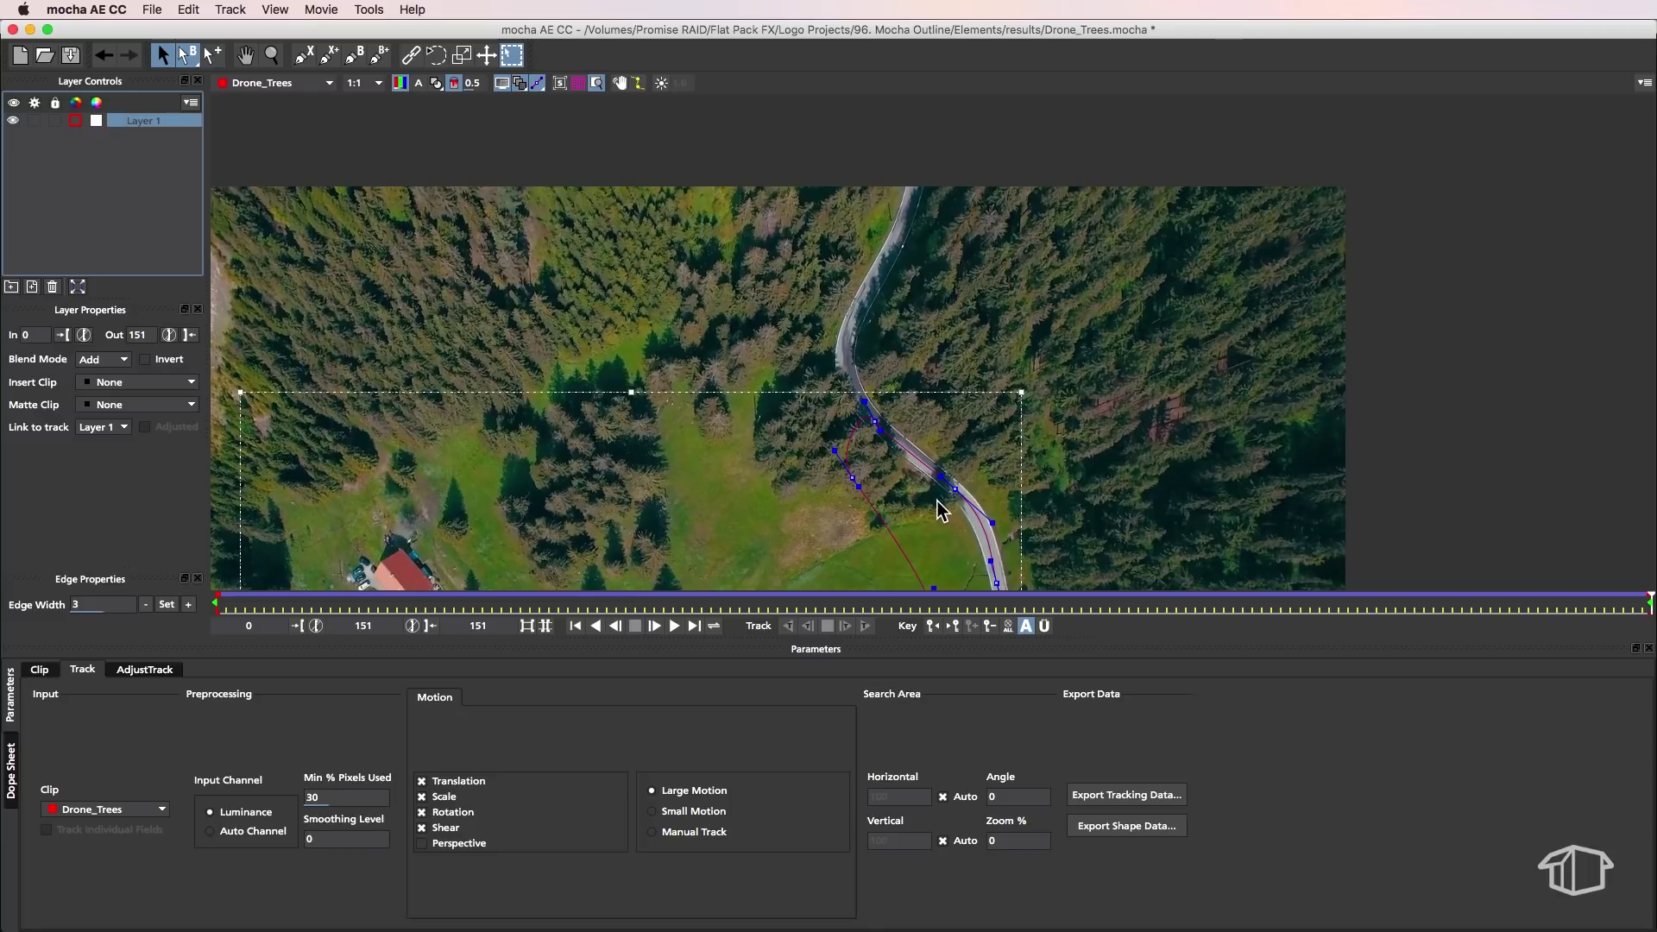
left_click(268, 103)
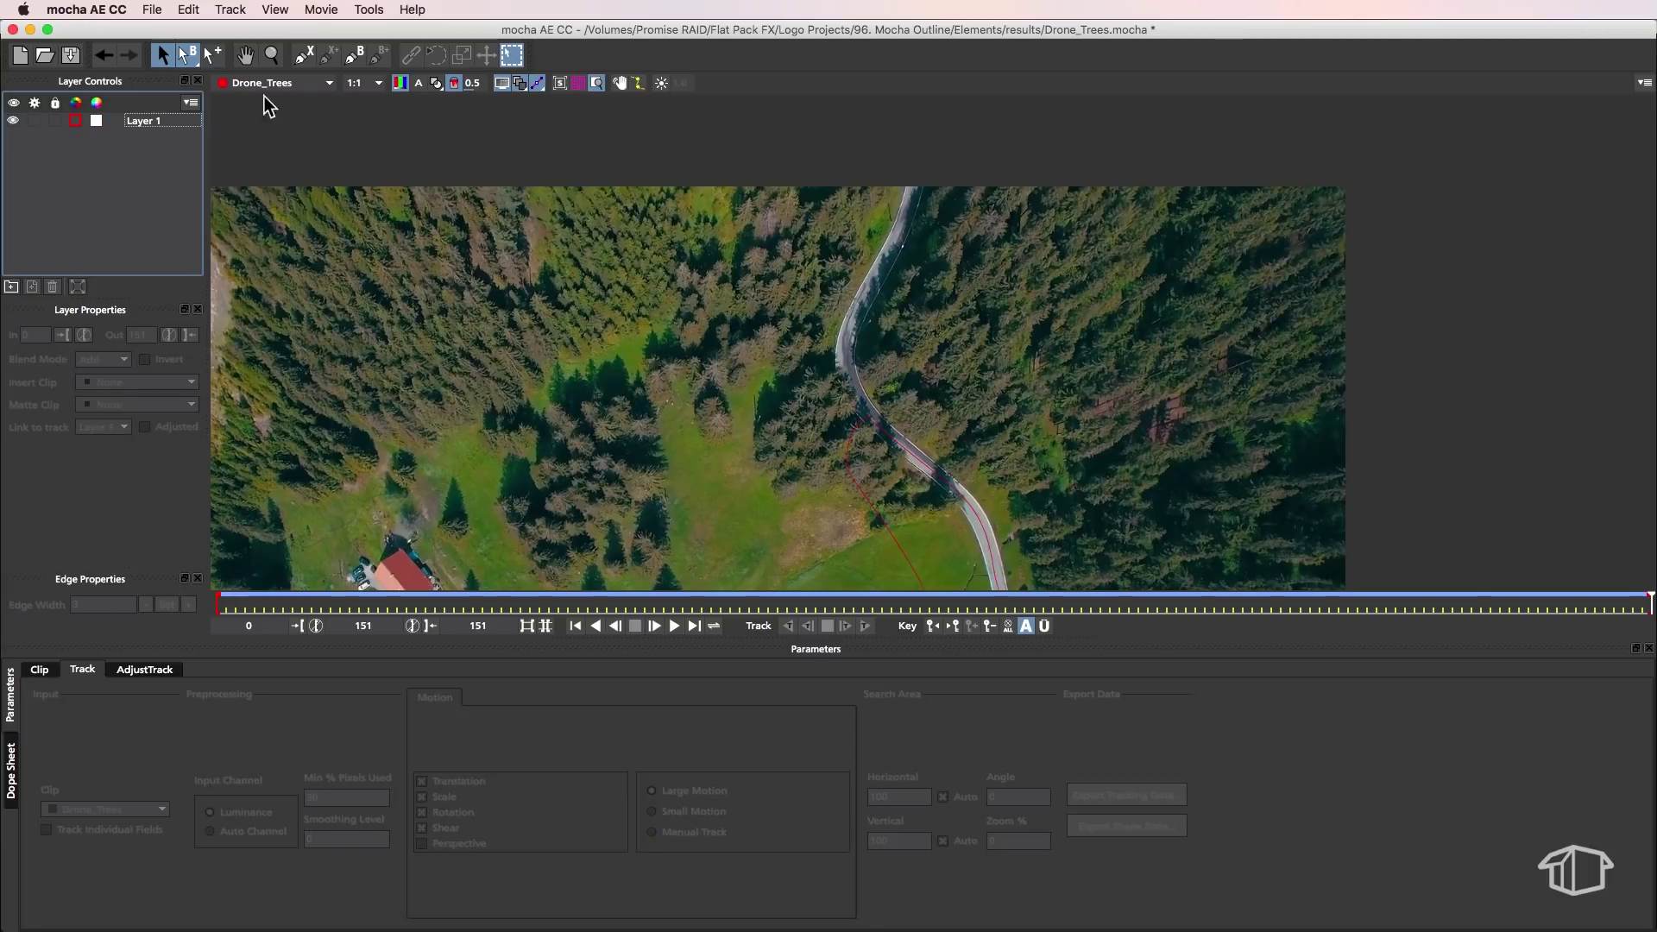
left_click(350, 57)
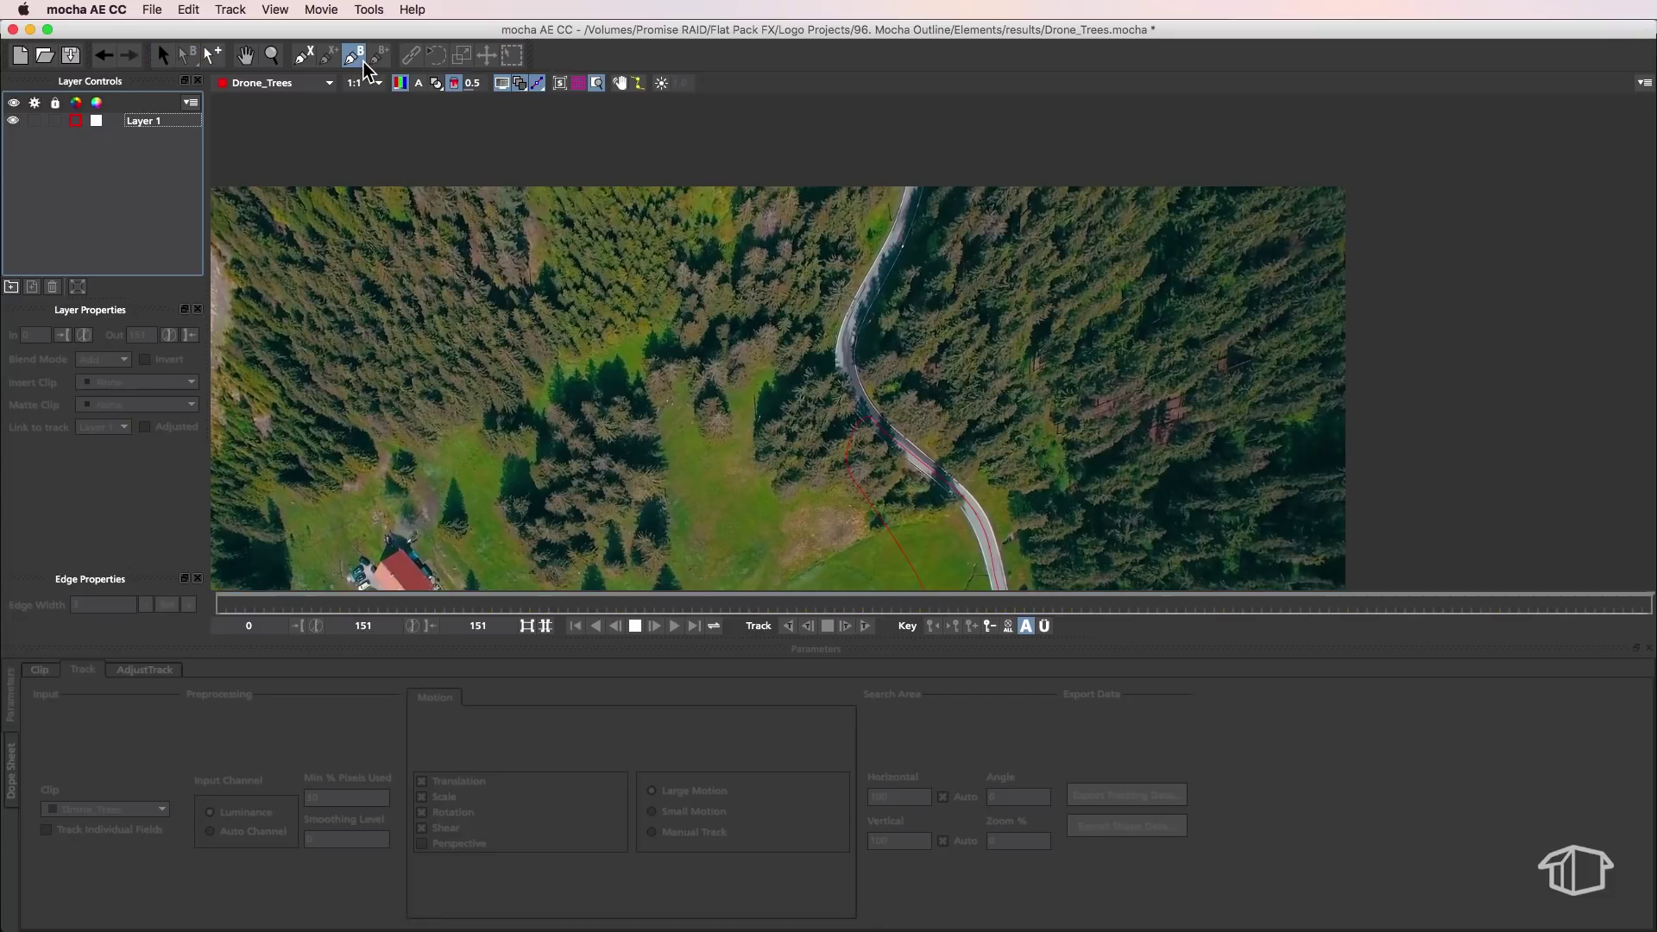
left_click(867, 415)
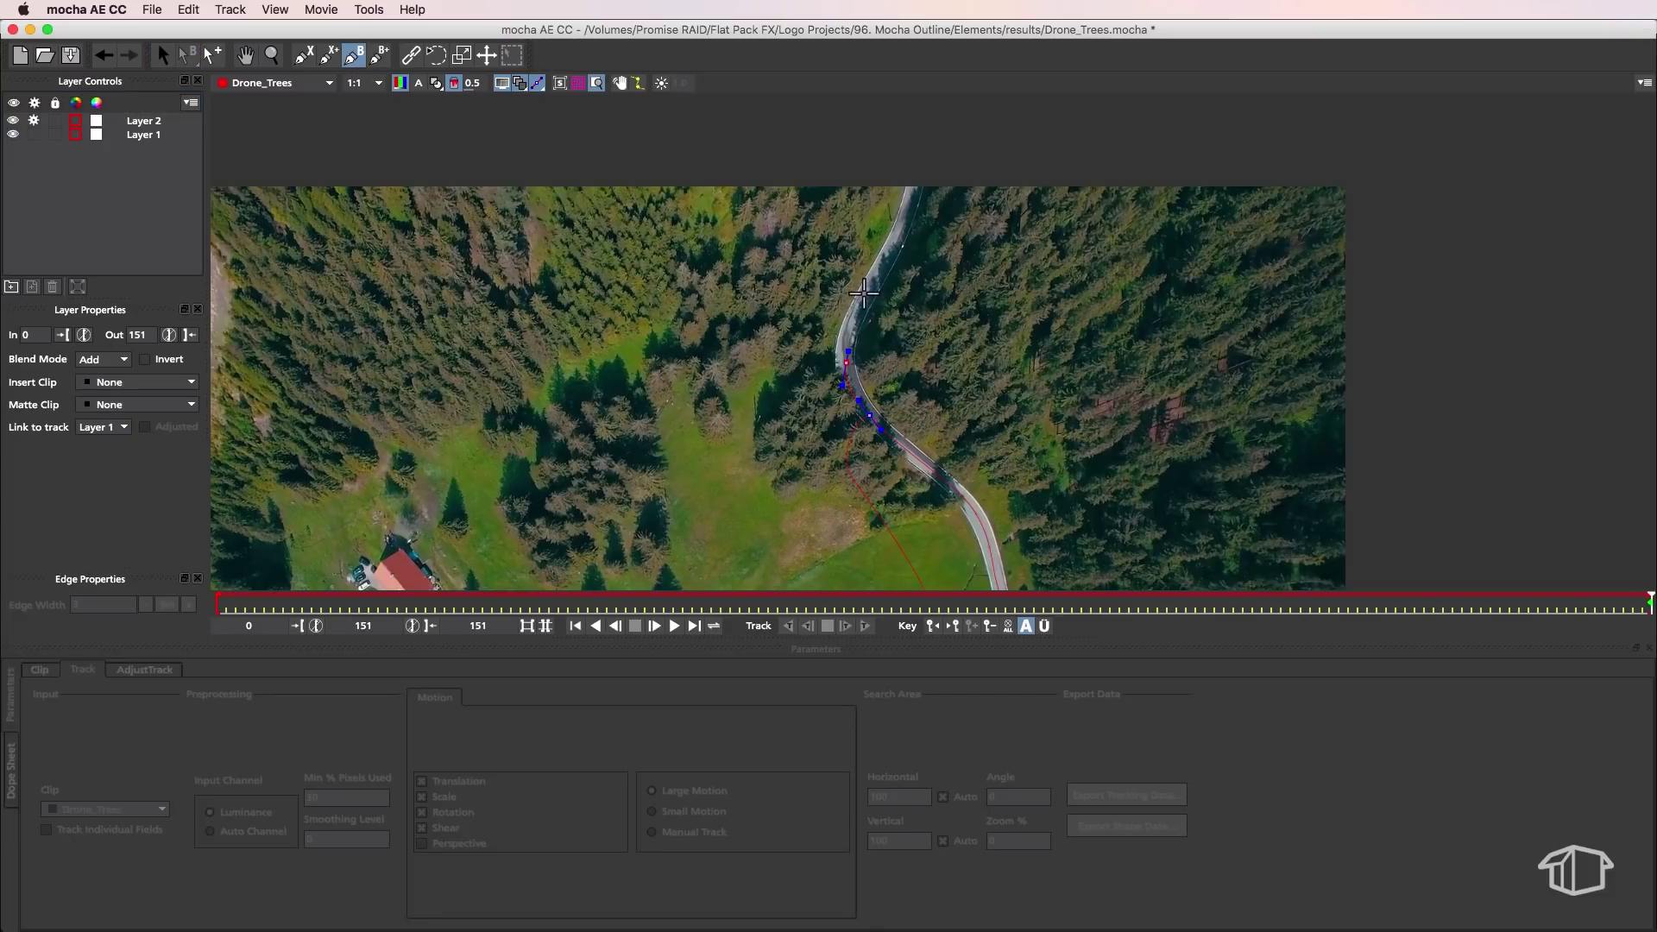
left_click_drag(880, 278, 908, 209)
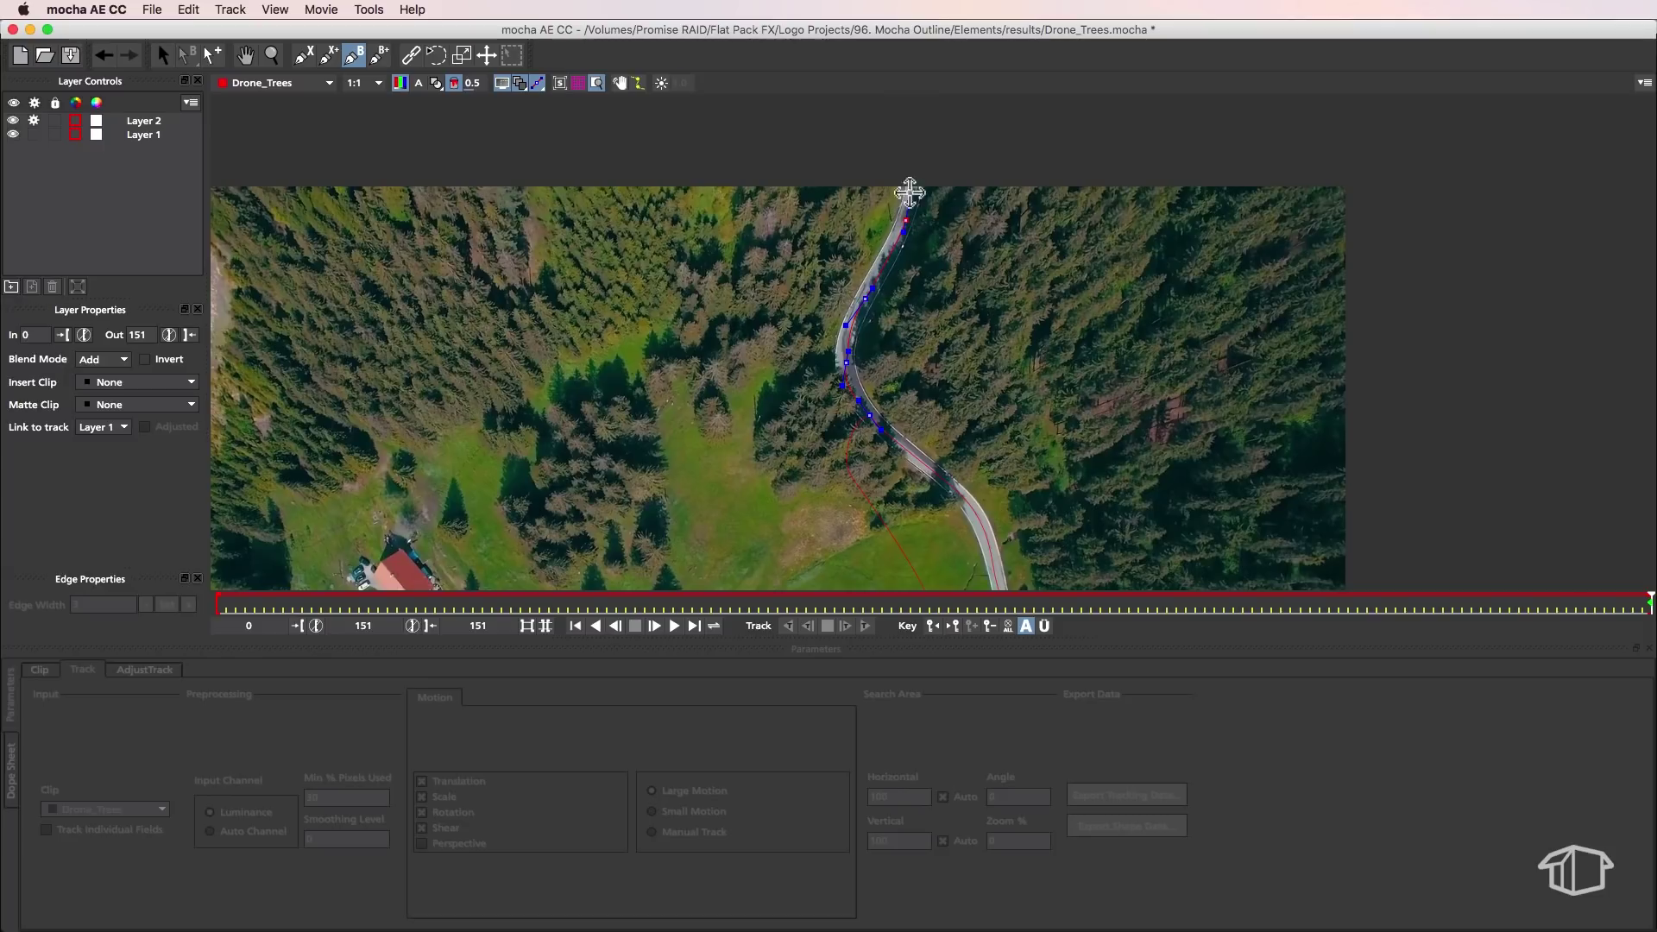
left_click(916, 180)
left_click(870, 416)
- Draw a closed X-Spline shape around the roof of the red-roofed house as its own layer
key("x")
left_click_drag(412, 416, 670, 193)
key("z")
left_click_drag(669, 337, 686, 143)
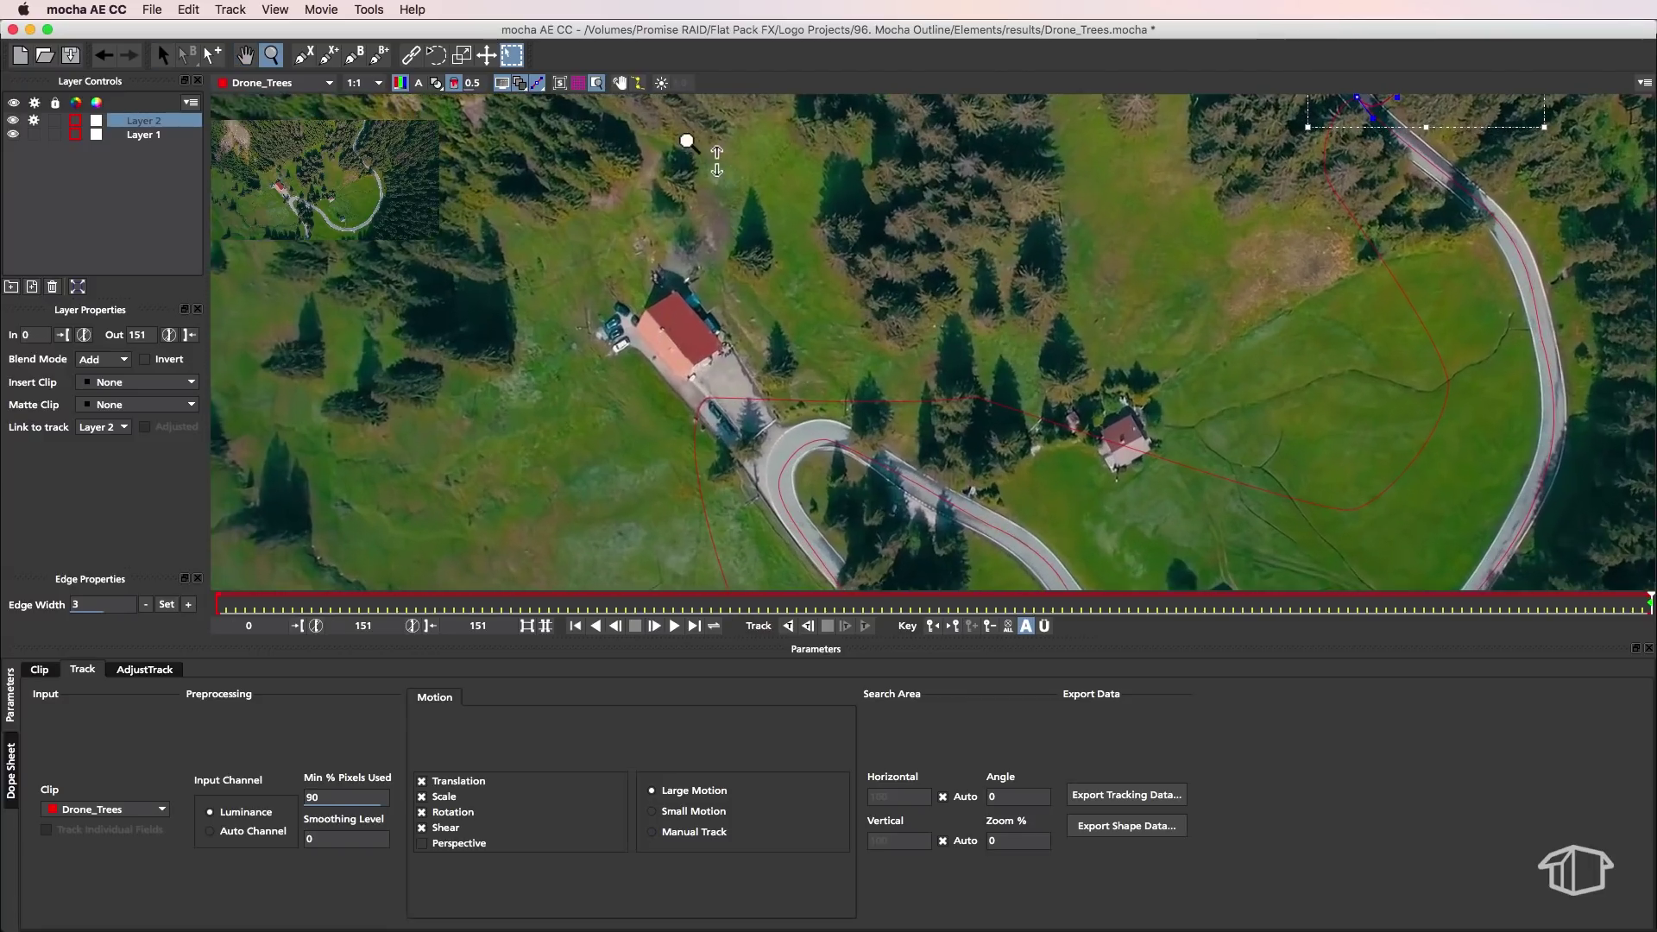
left_click_drag(661, 385, 679, 227)
key("x")
left_click_drag(656, 313, 749, 358)
key("super+l")
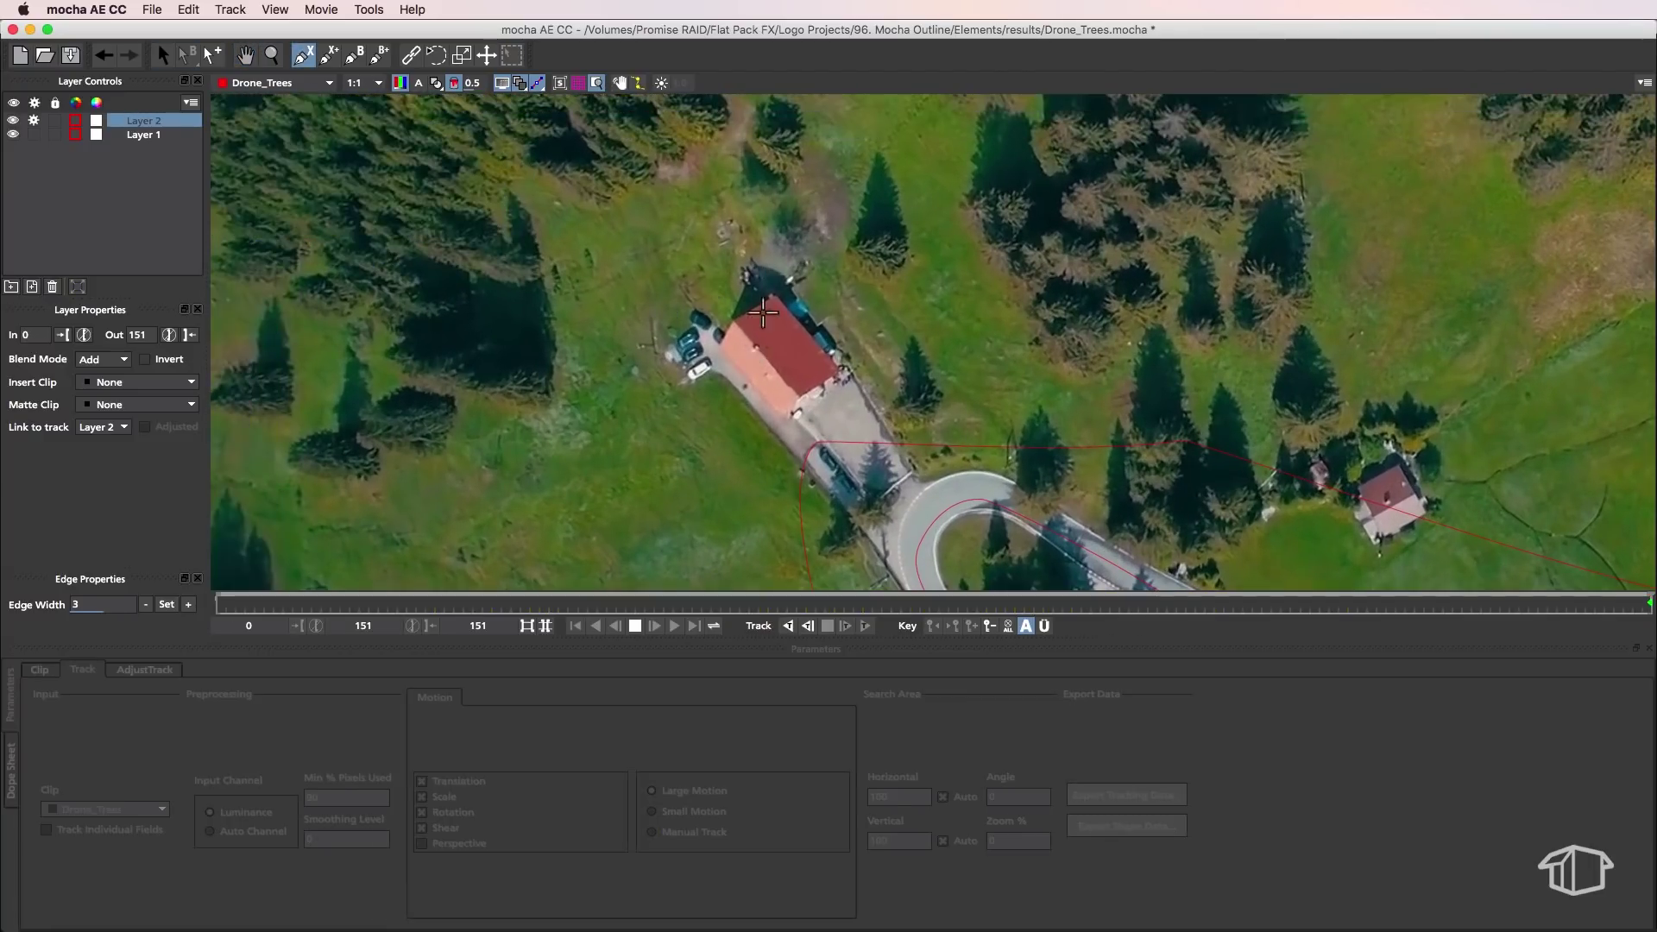
left_click(773, 294)
left_click(734, 315)
left_click(720, 345)
left_click(784, 420)
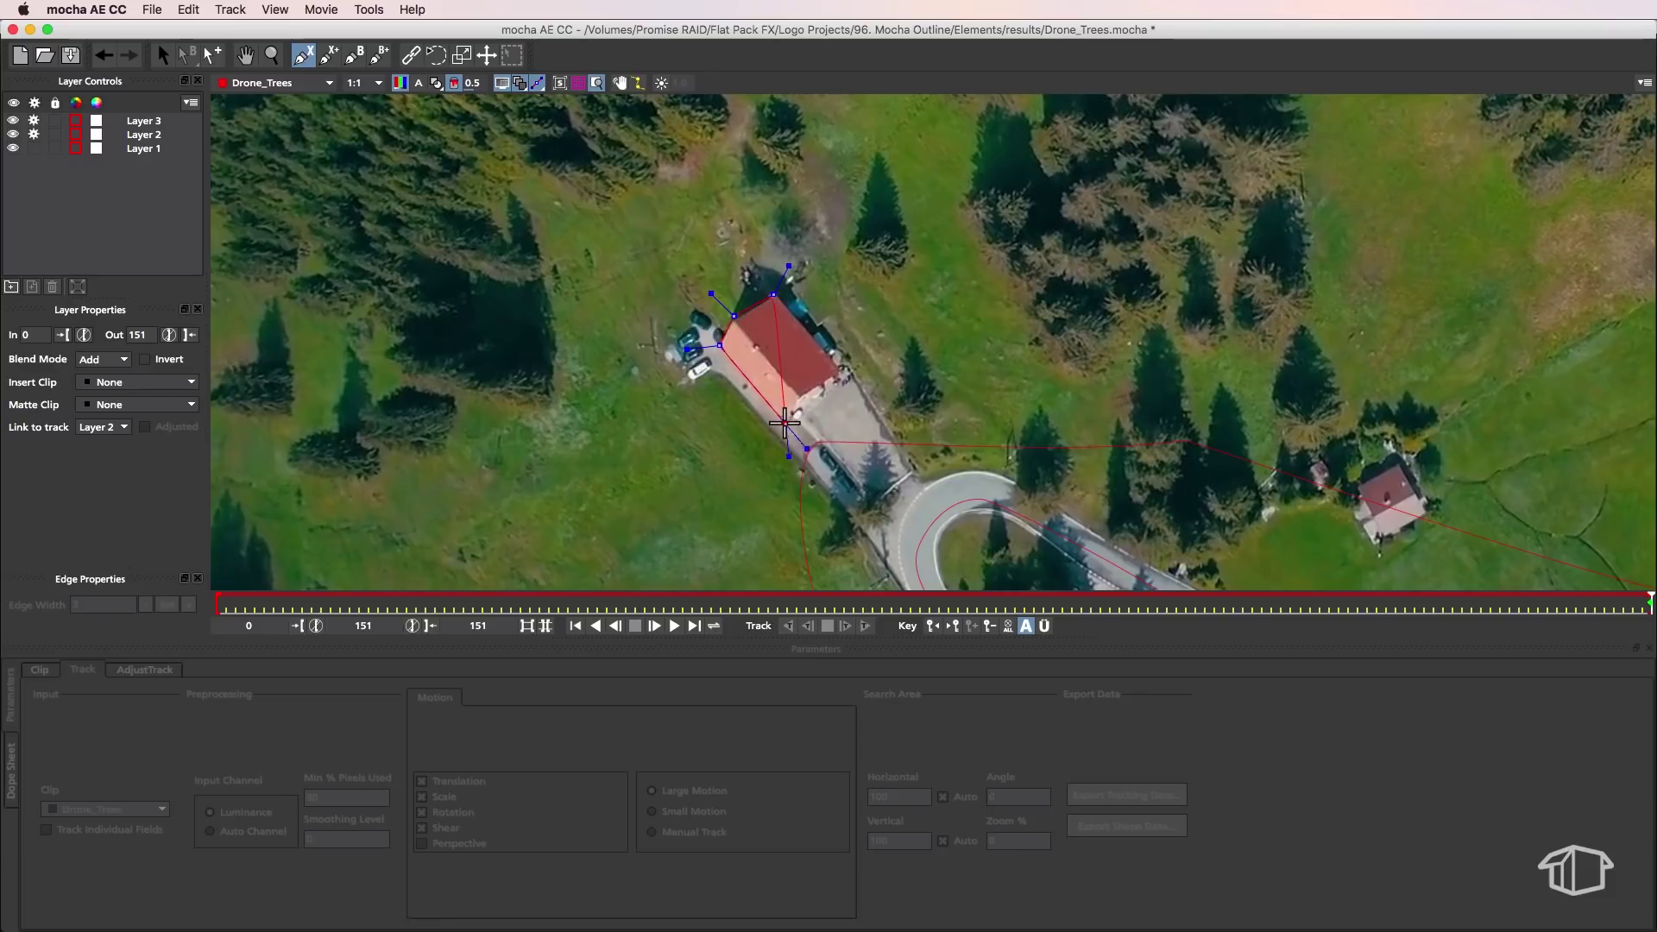
left_click(849, 380)
right_click(849, 380)
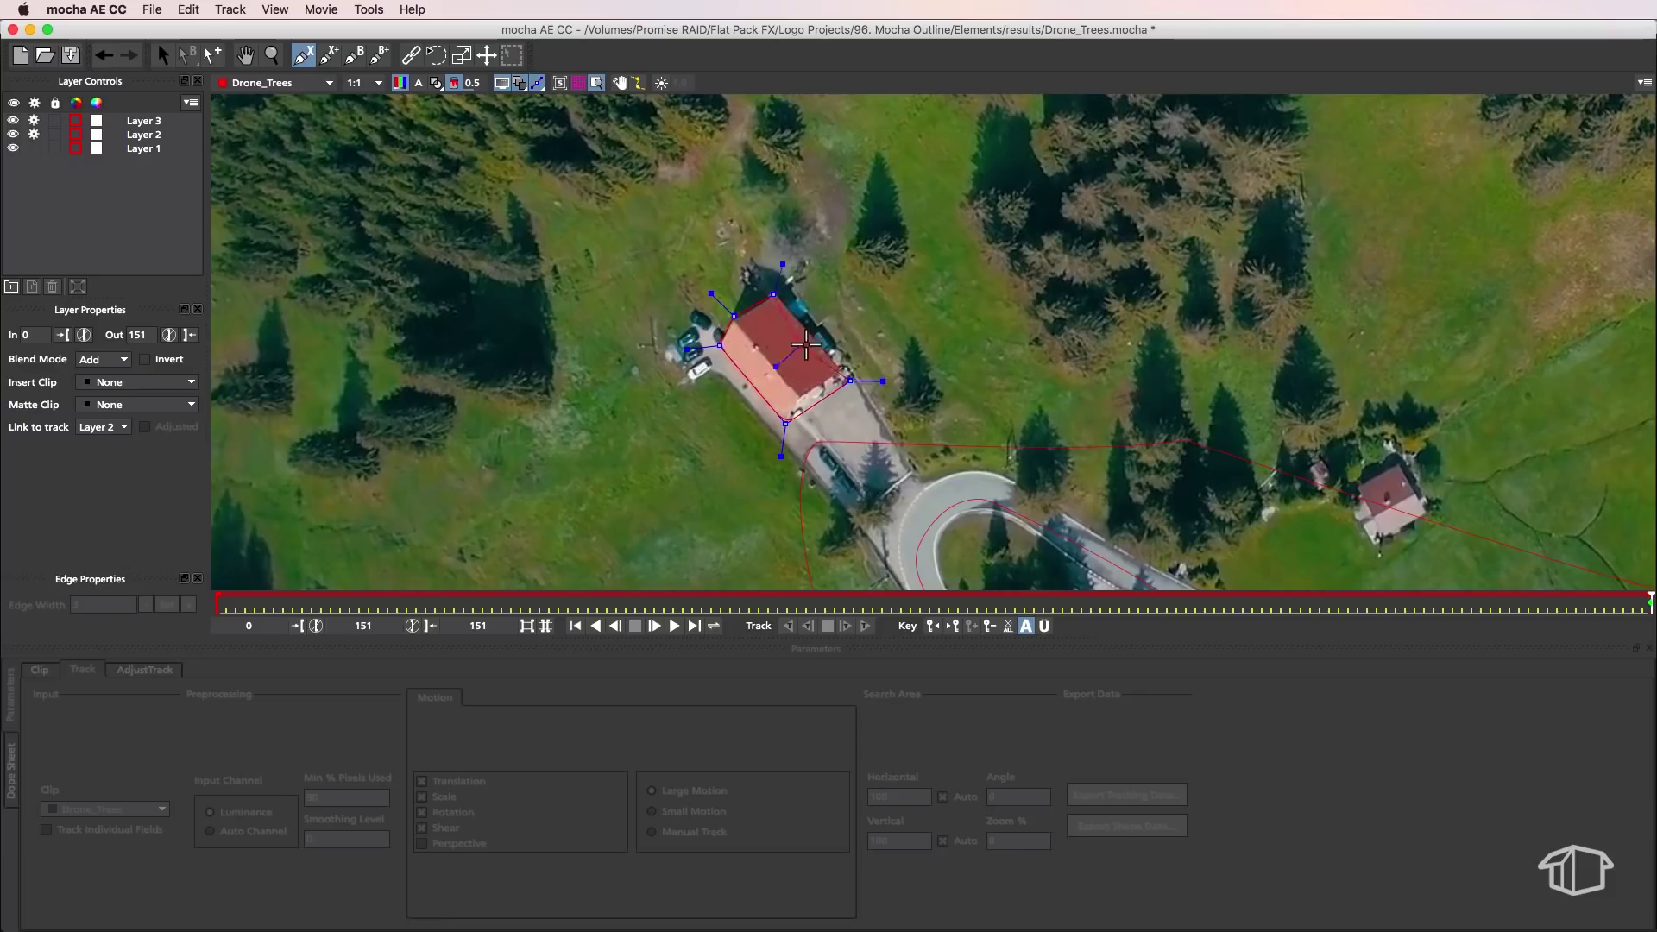
key("s")
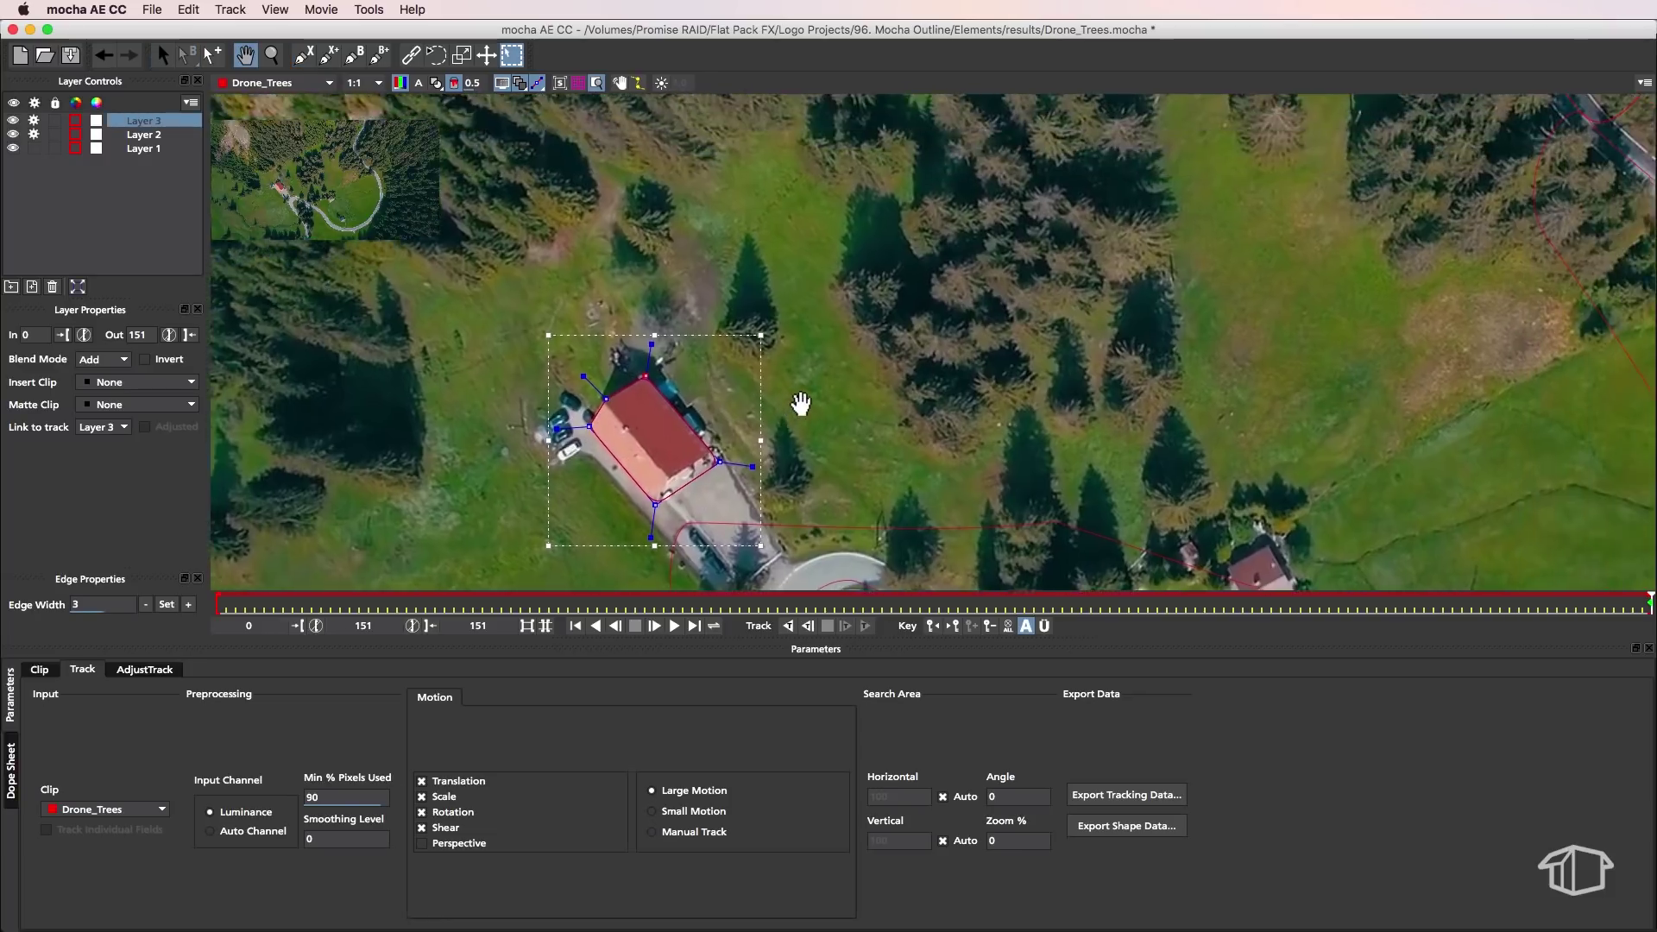
- Track the new shapes backward through the clip and realign the house shape's roof corners at frames 0 and 46
left_click(789, 627)
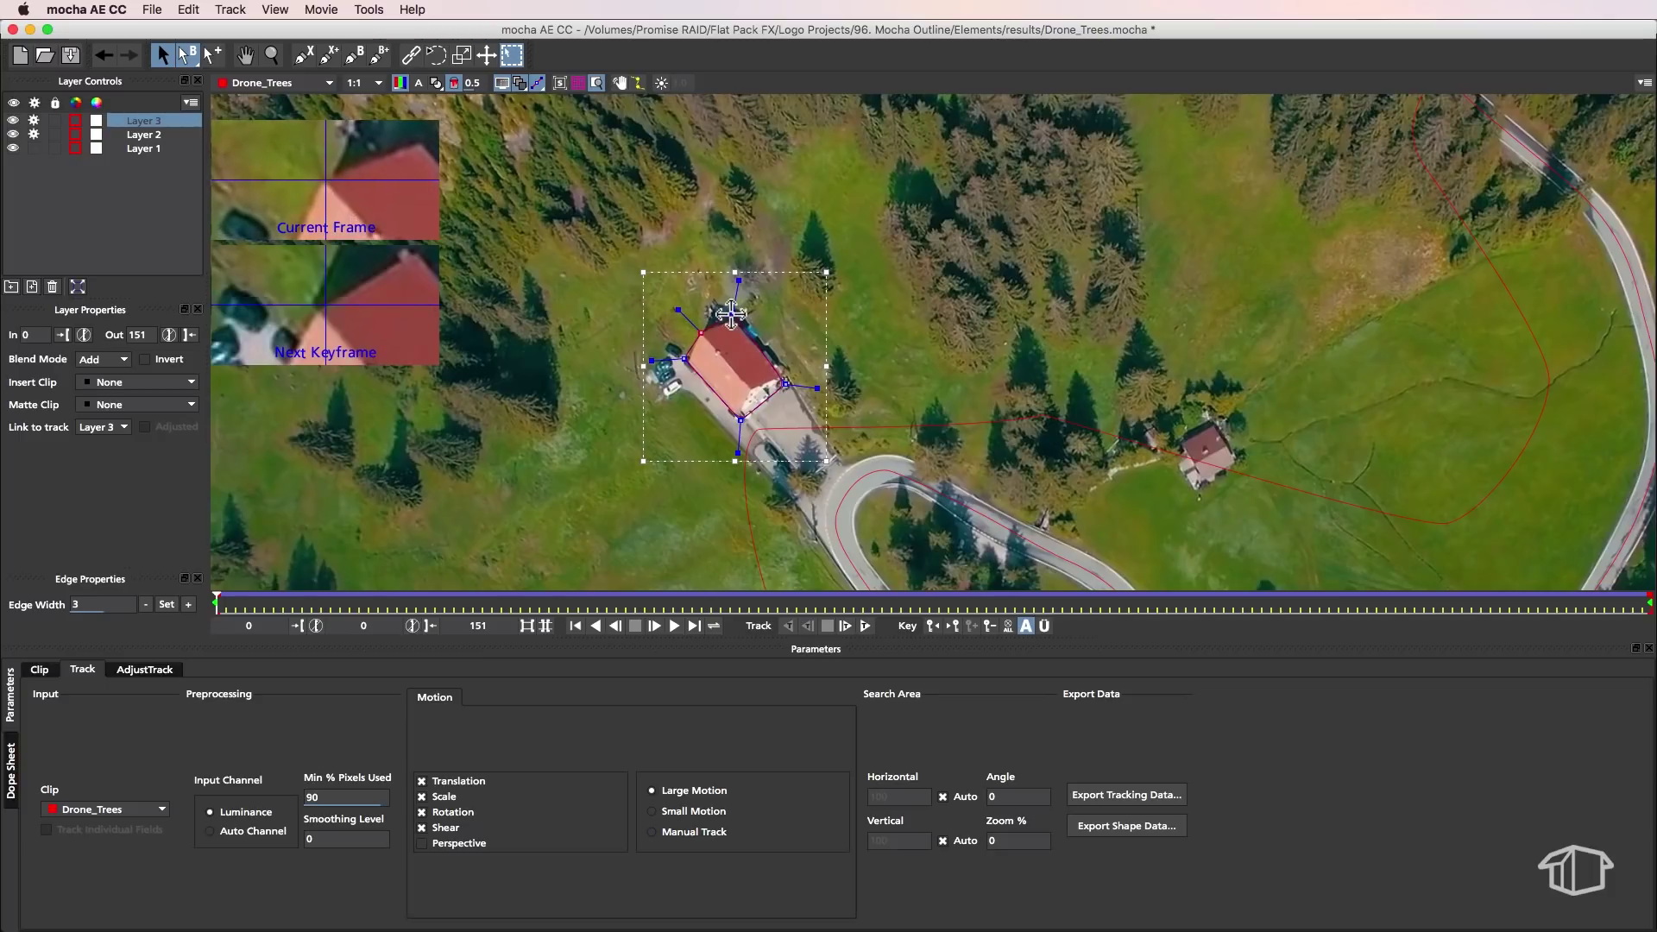
left_click_drag(734, 312, 685, 364)
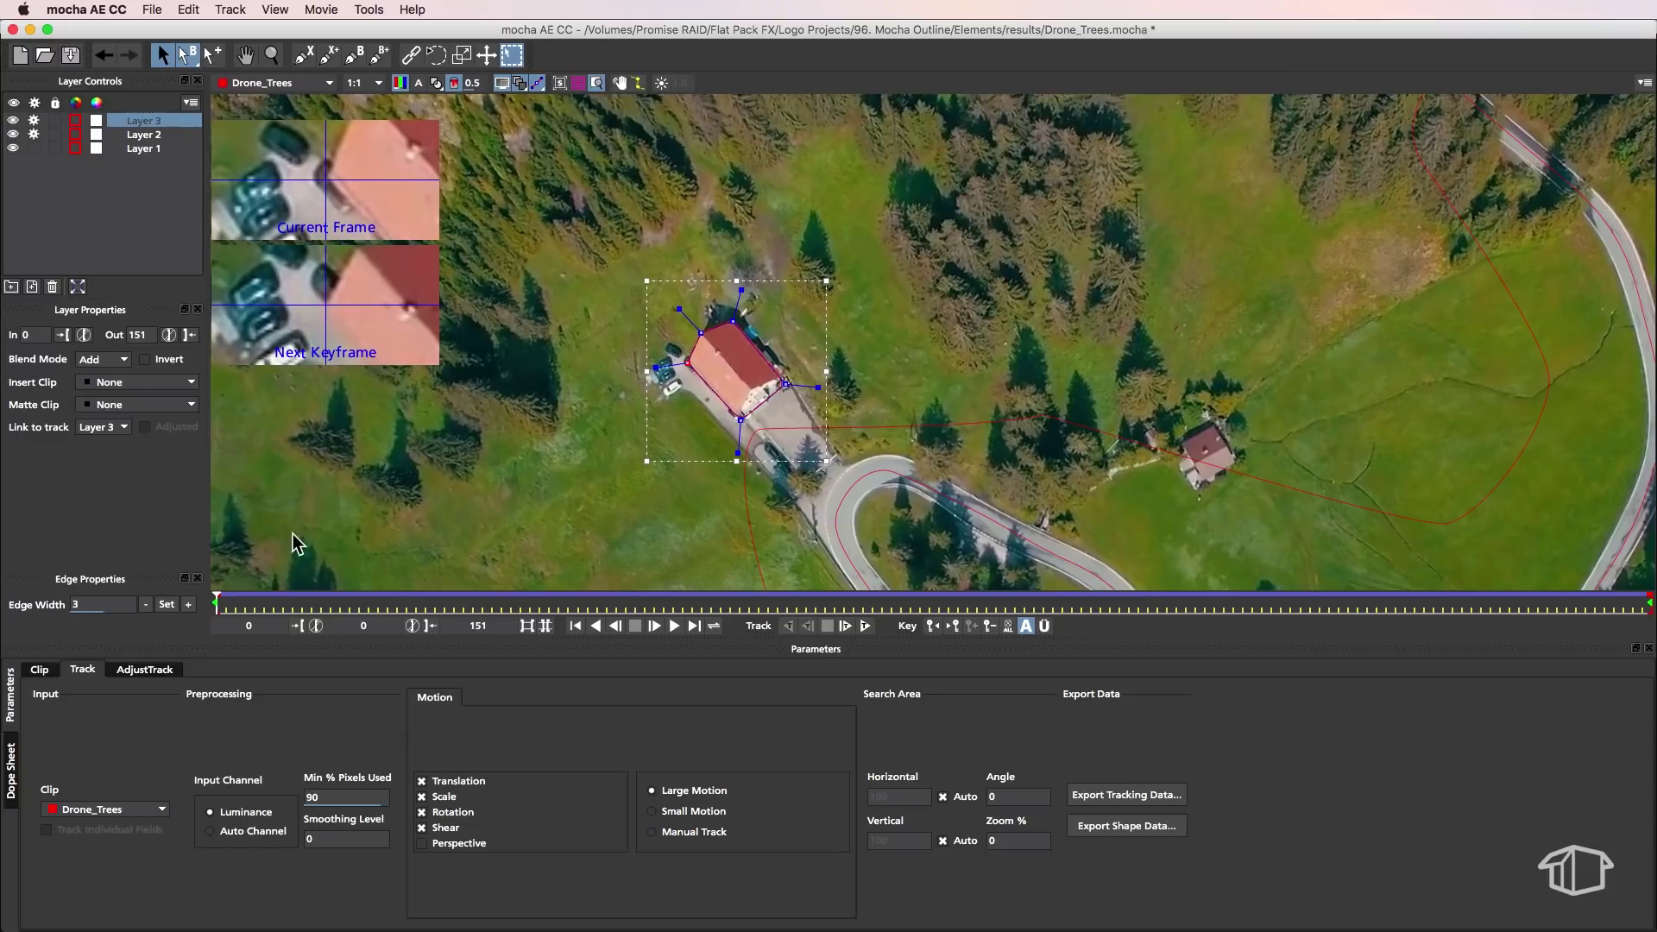
left_click_drag(240, 603, 654, 603)
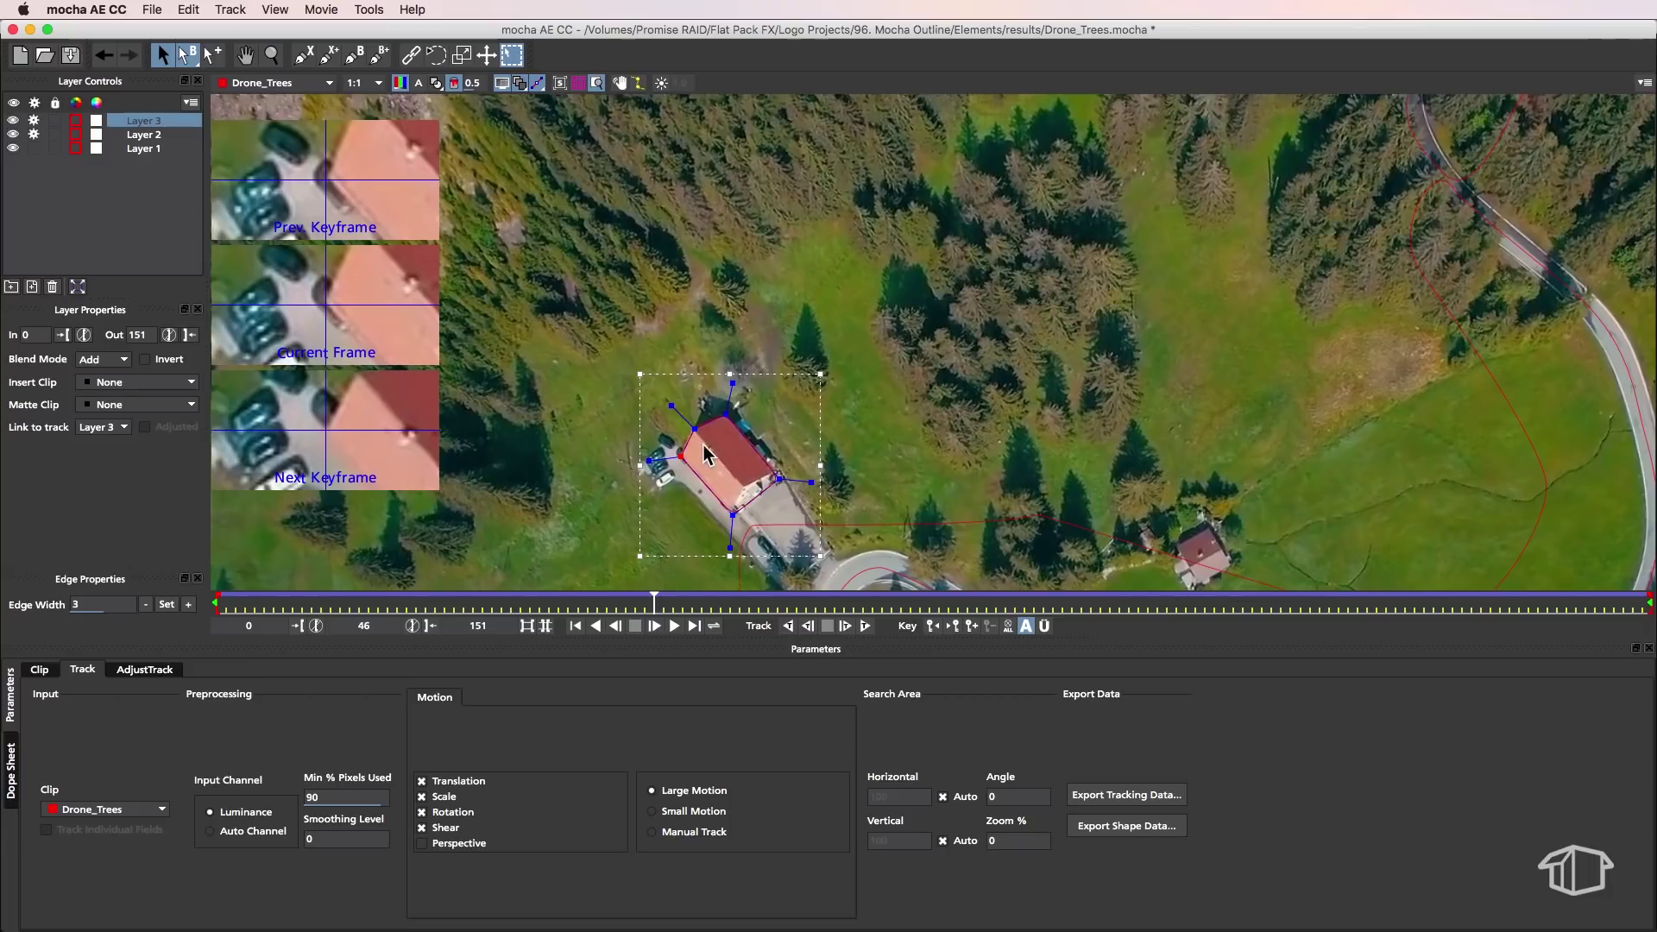
left_click_drag(694, 429, 681, 452)
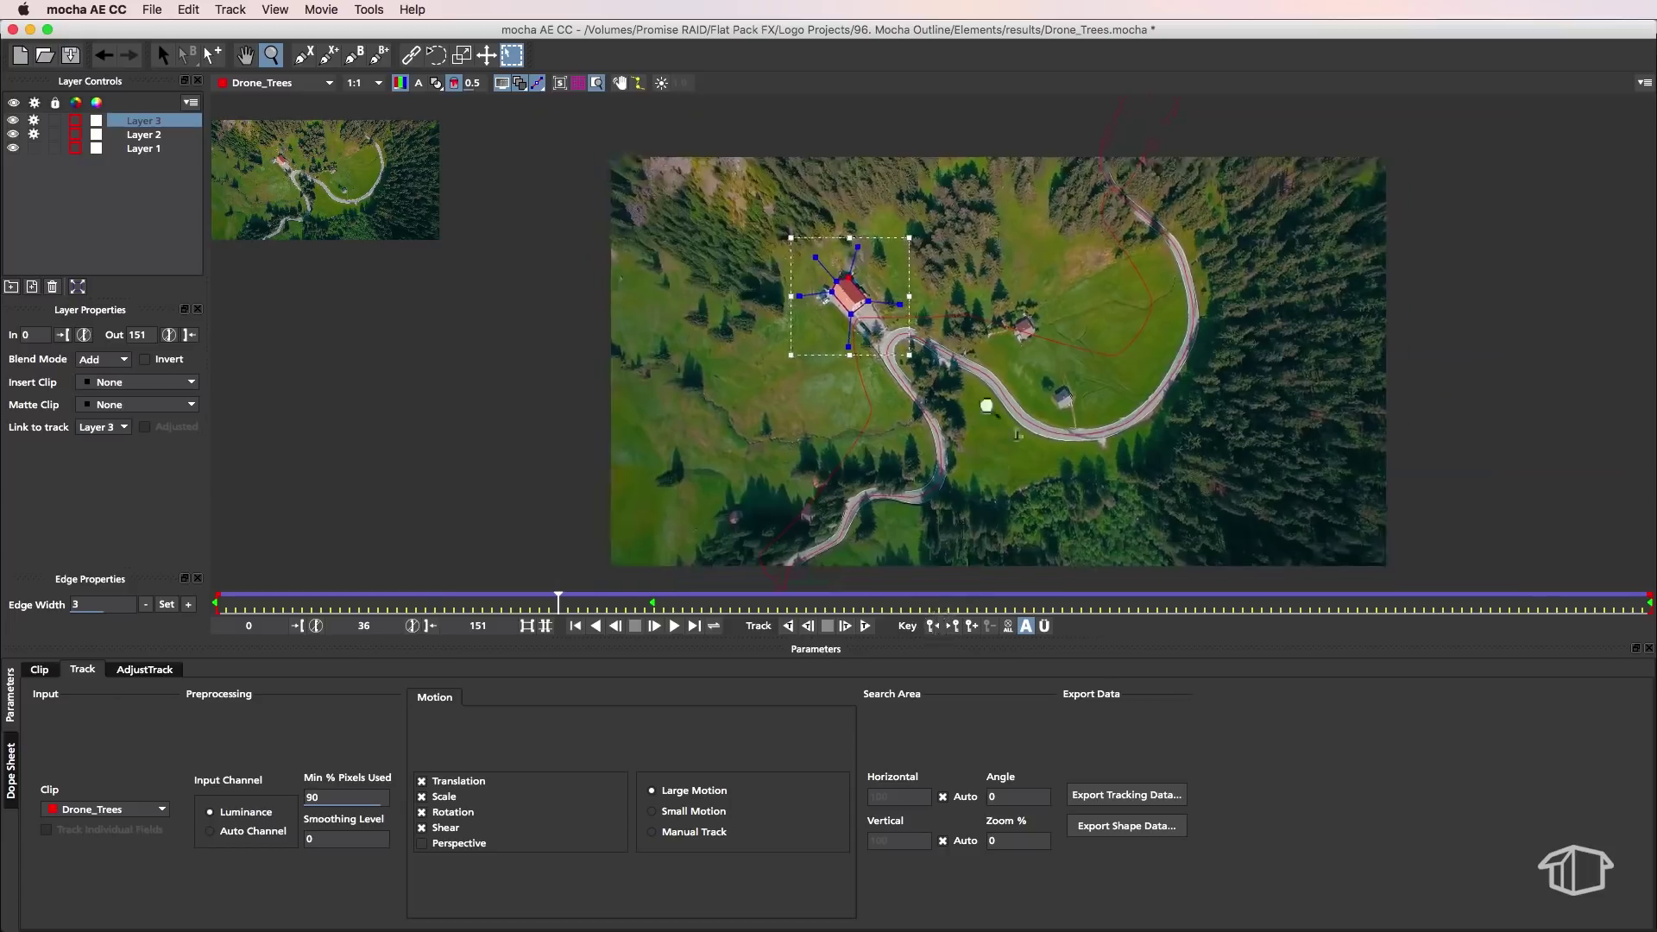
key("x")
left_click_drag(998, 320, 821, 440)
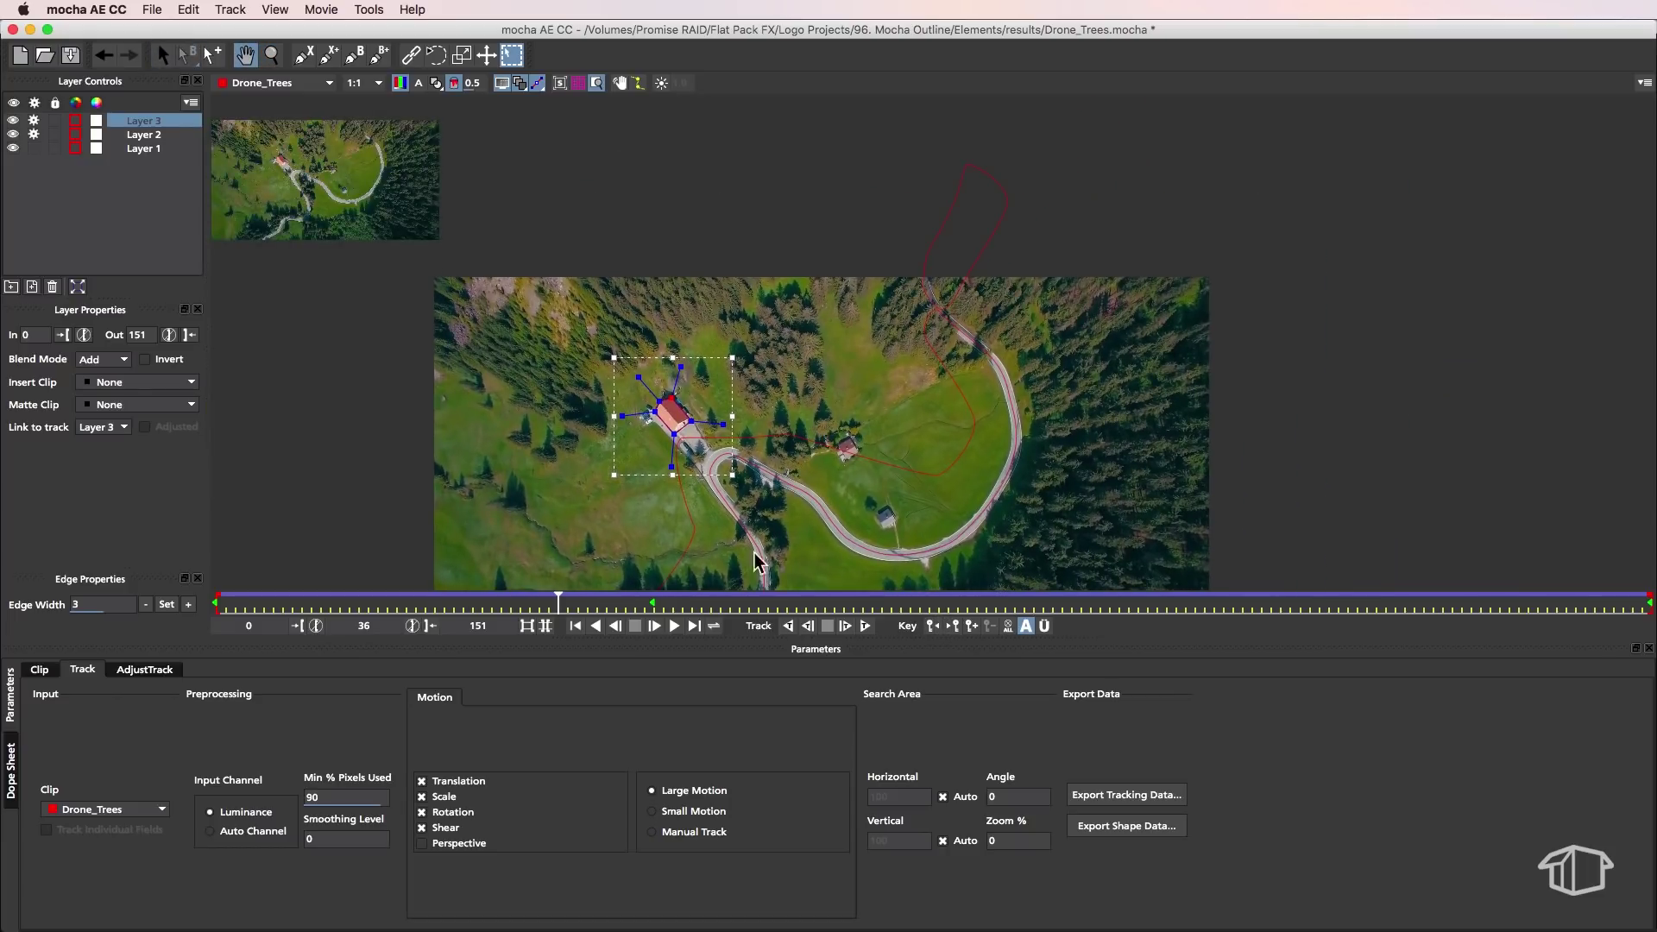
left_click_drag(696, 603, 897, 599)
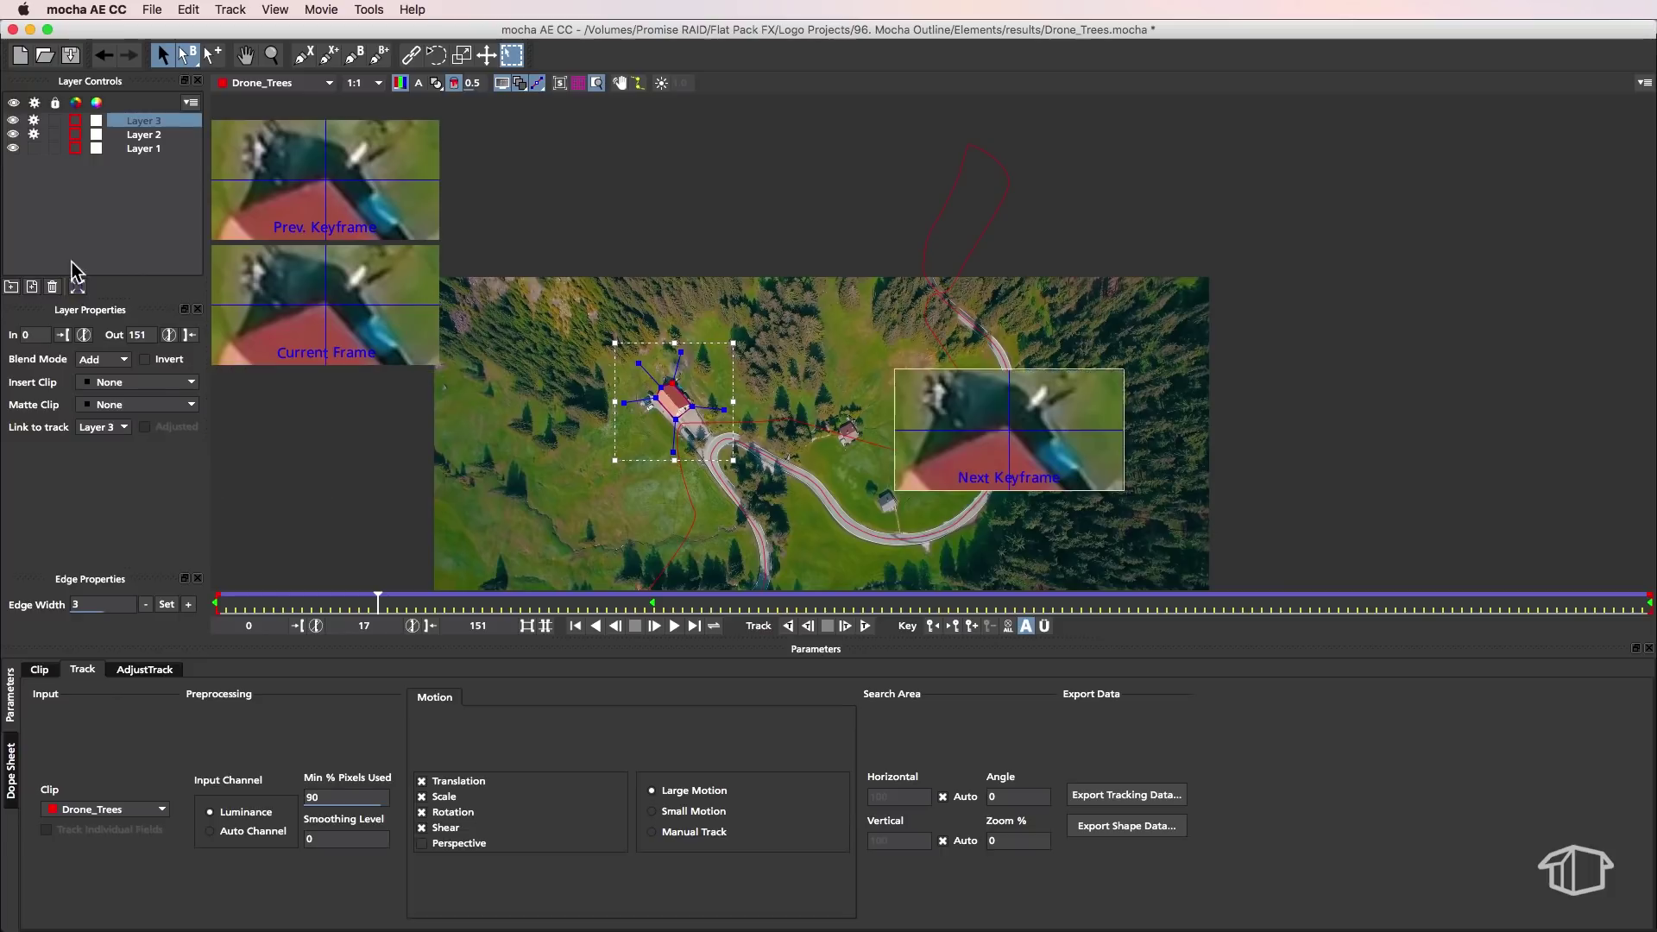
- Export the mocha shape data for AE from all layers to the clipboard
left_click(94, 237)
left_click(140, 150)
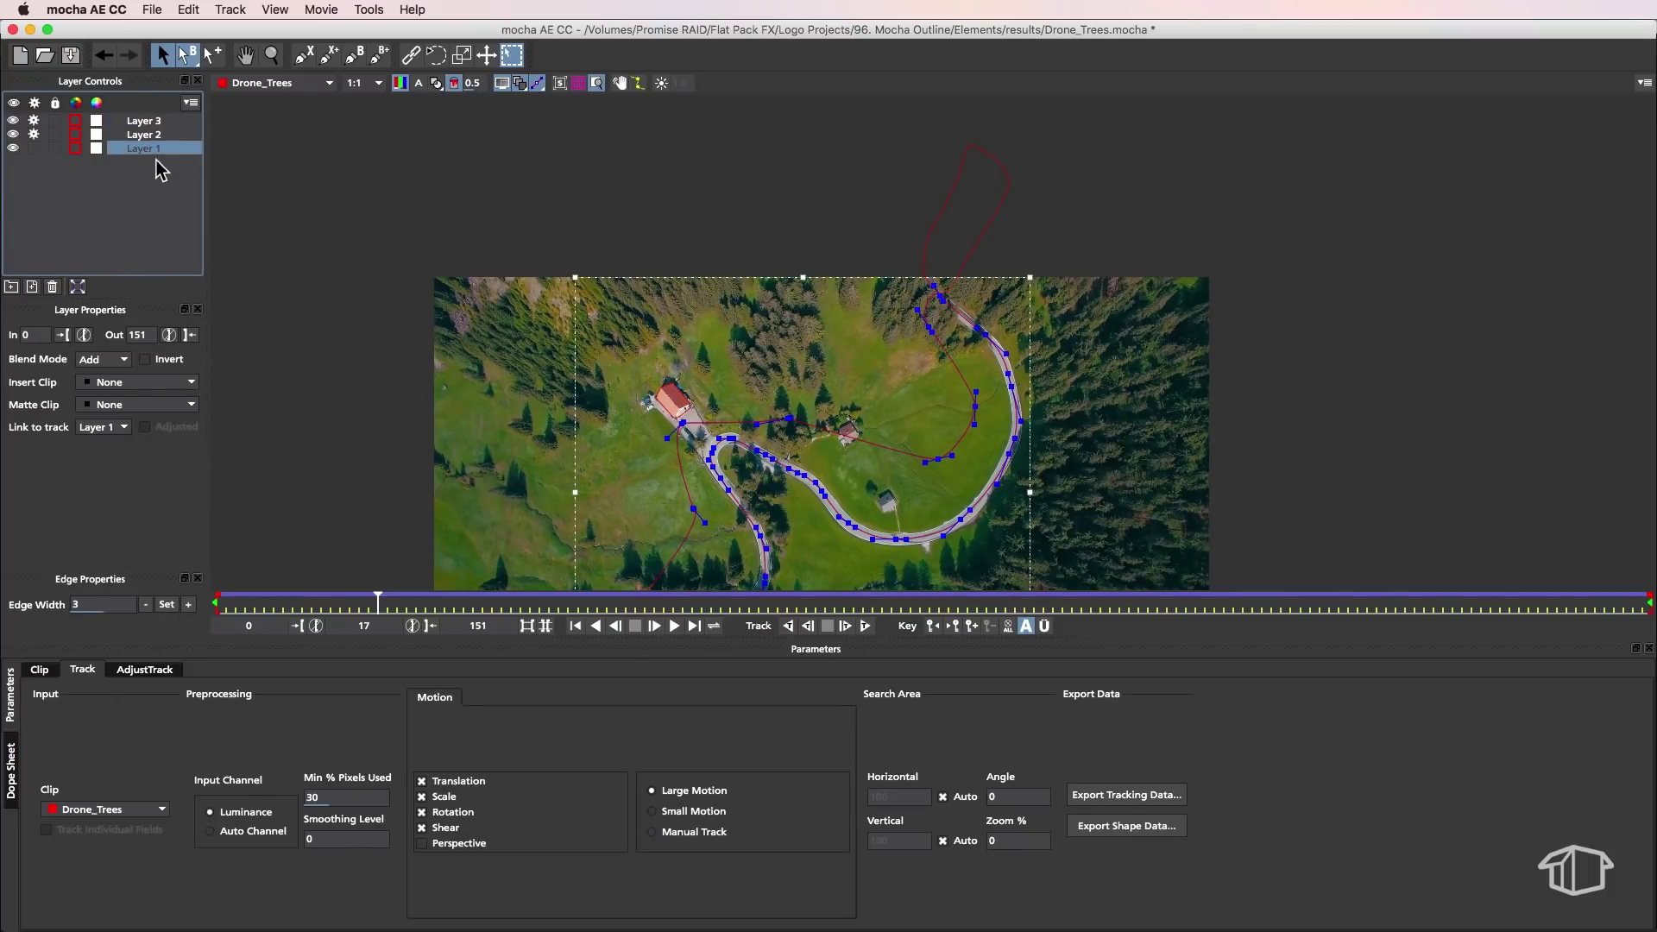
left_click(1132, 827)
left_click_drag(896, 423, 867, 397)
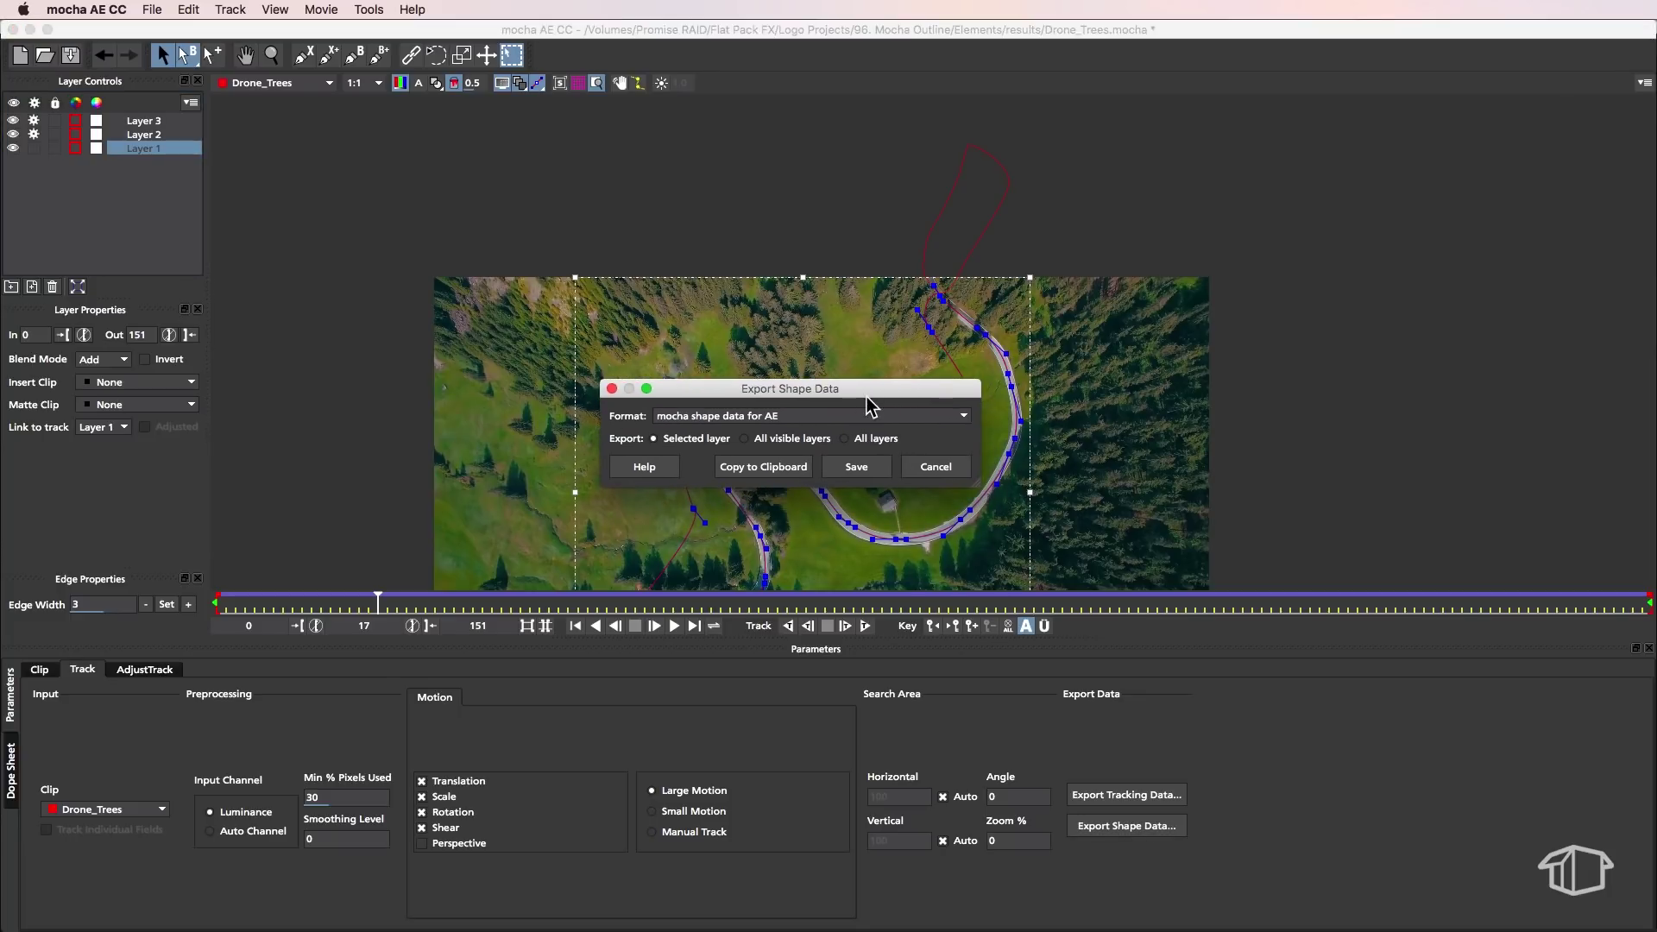
left_click(851, 441)
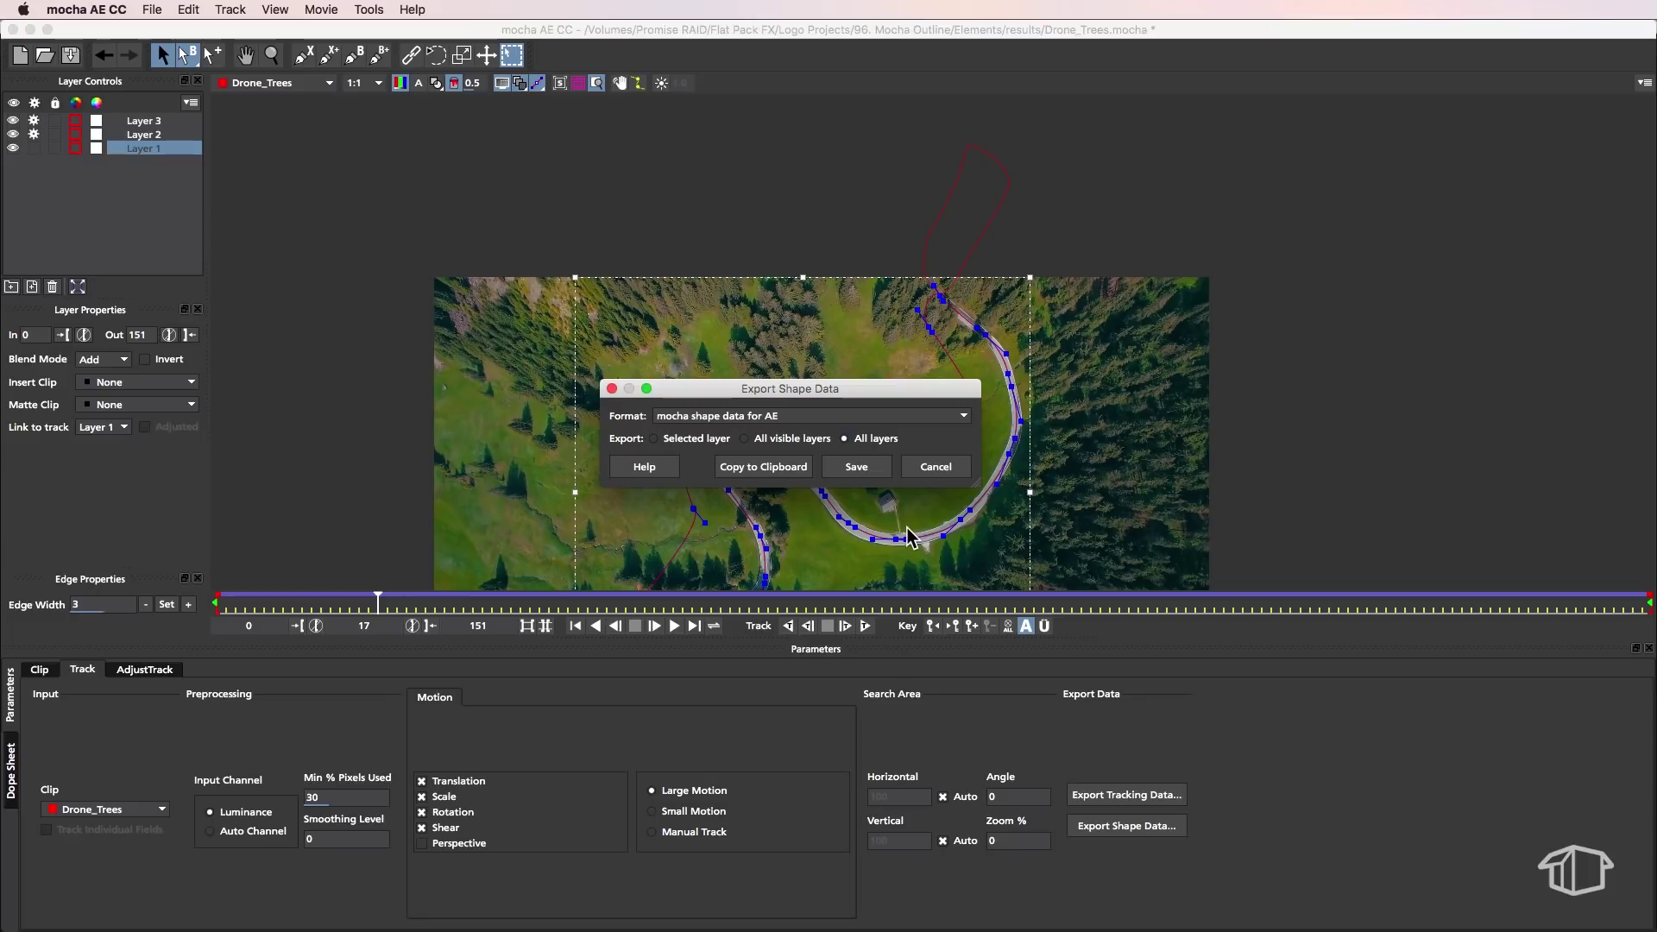
left_click(753, 471)
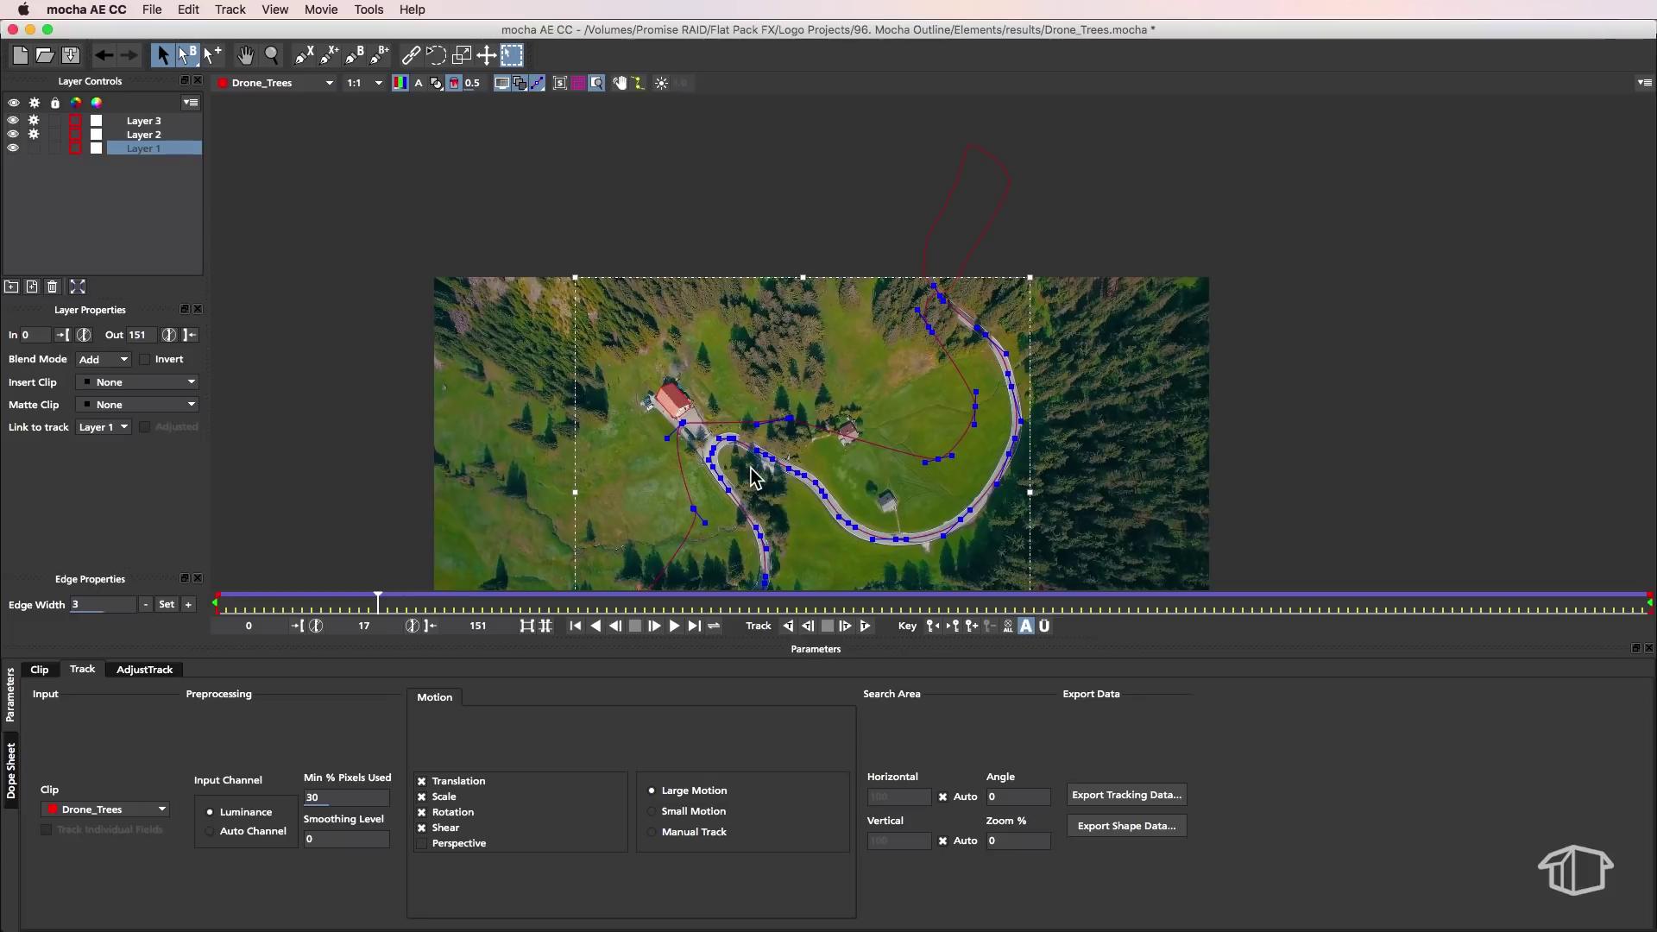
- Close the mocha project and save its changes, returning to After Effects
left_click(12, 30)
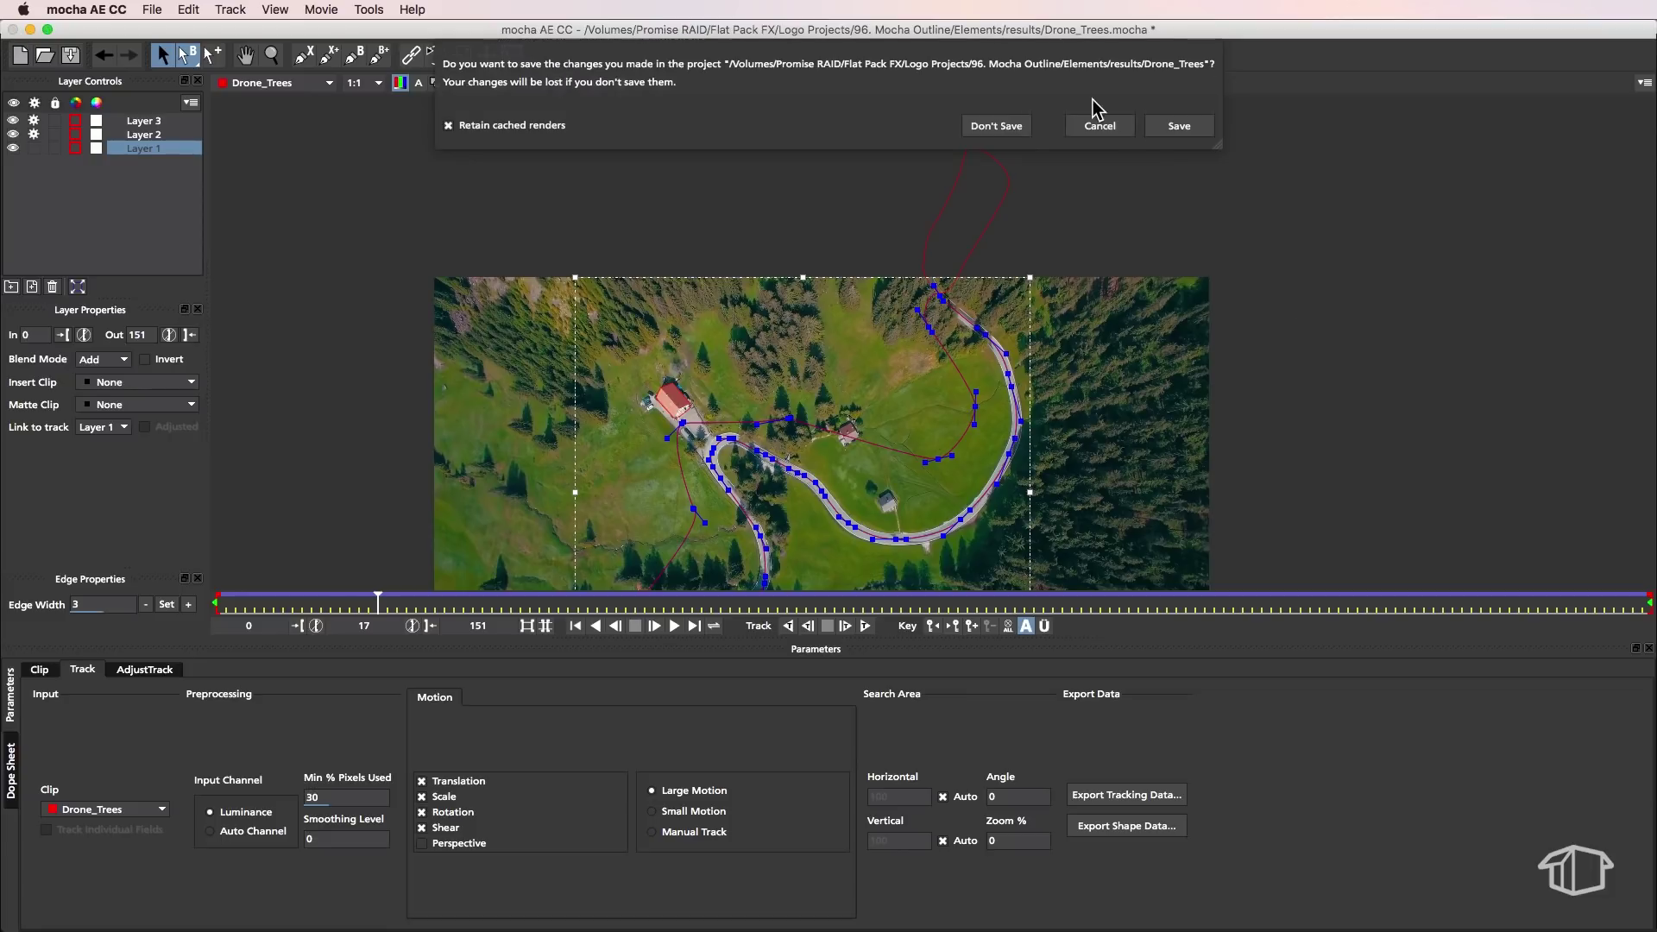
left_click(1182, 127)
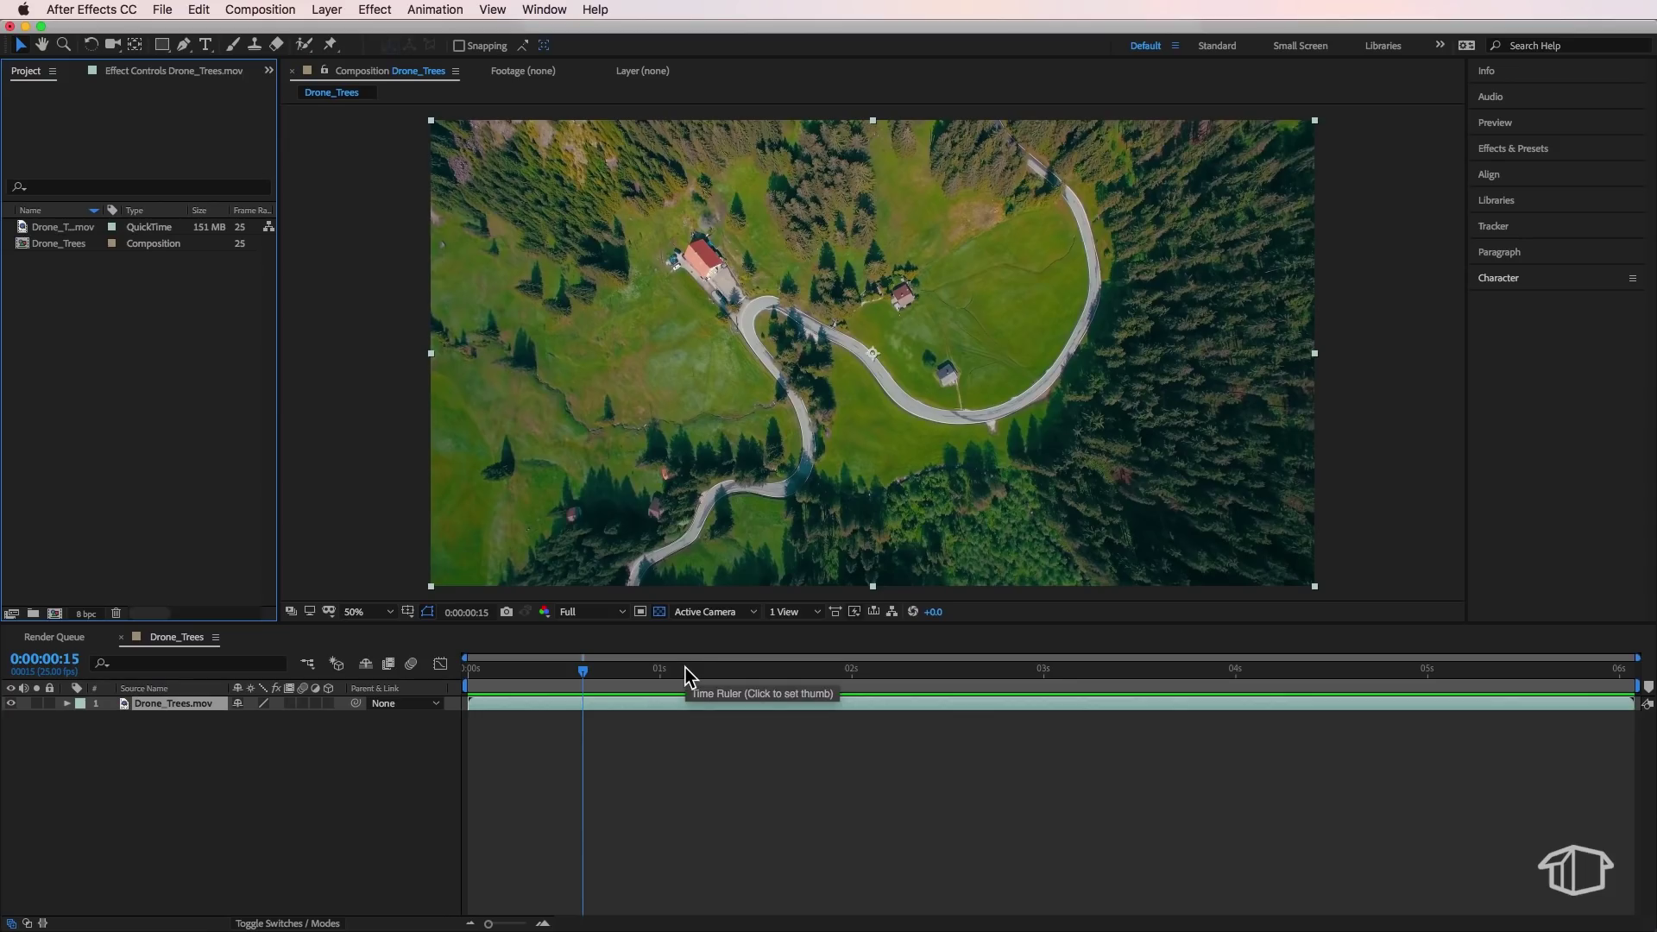
- Duplicate the Drone_Trees.mov layer at the start of the composition and hide the lower copy
left_click_drag(688, 669, 432, 694)
left_click(200, 10)
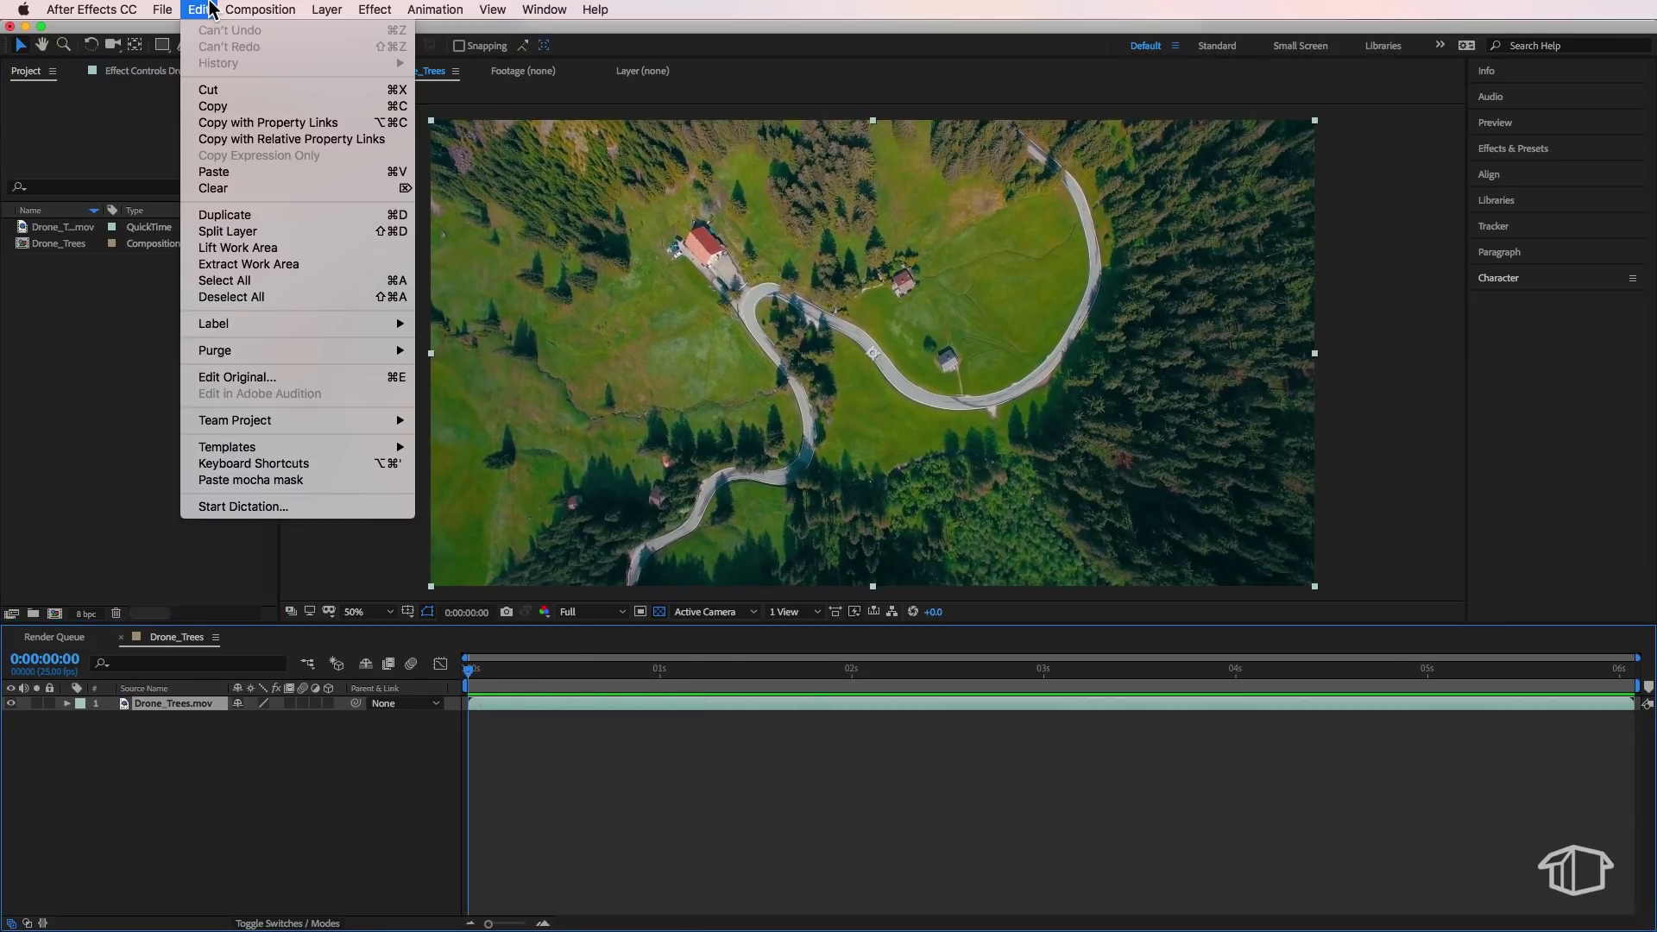
left_click(227, 215)
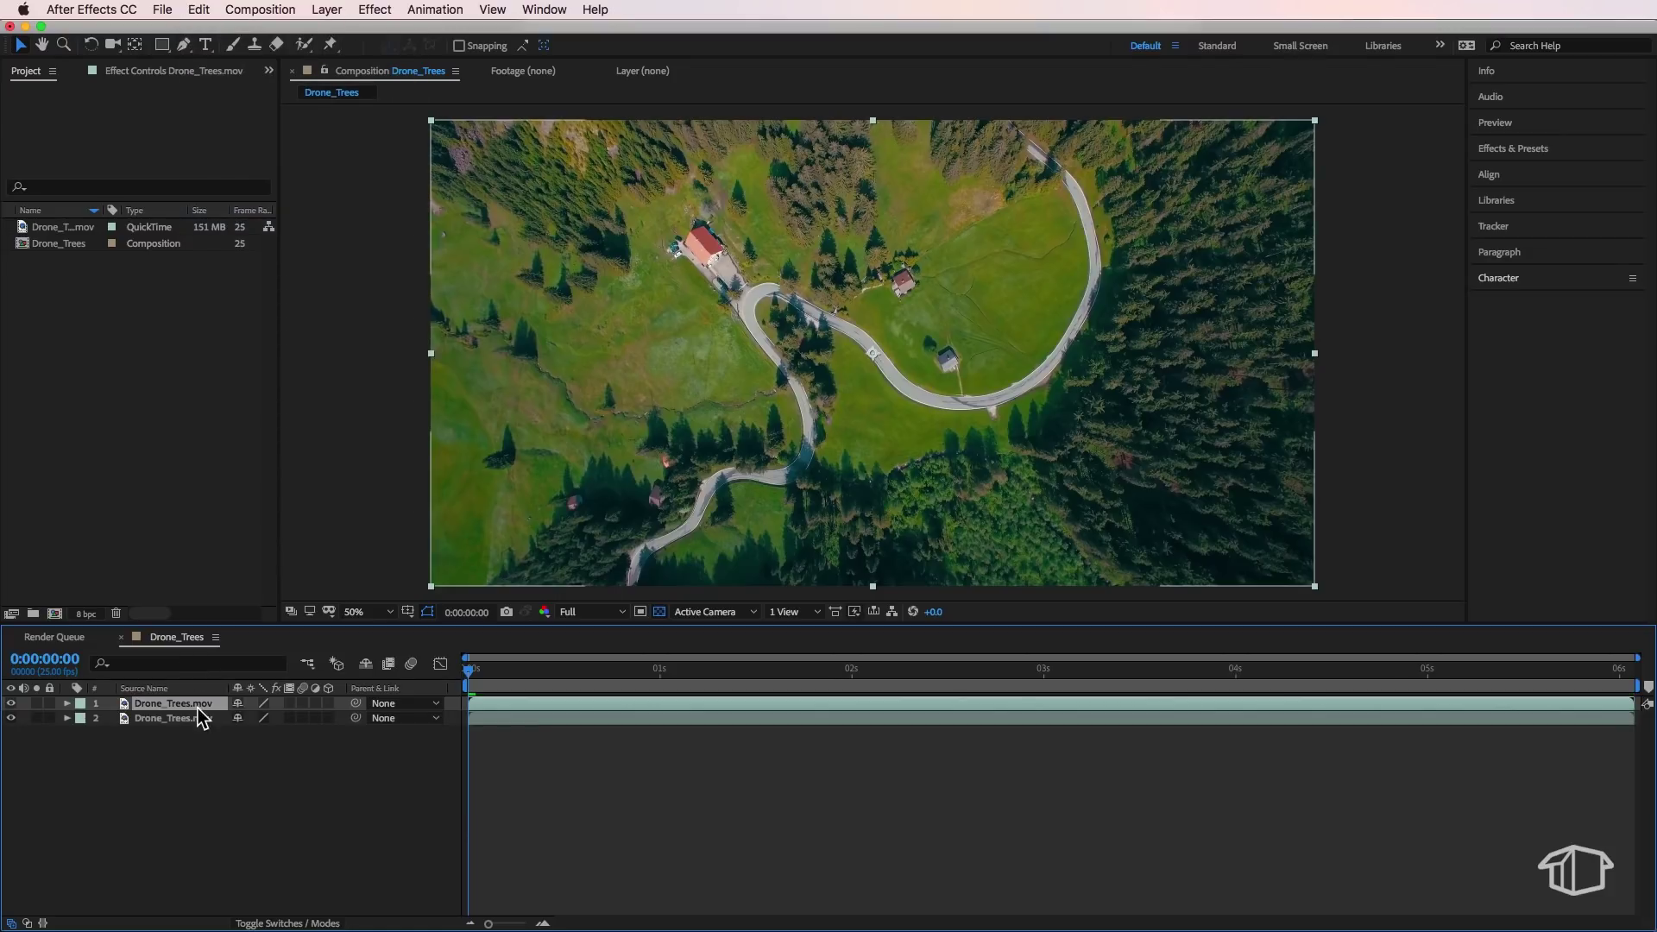
left_click(10, 718)
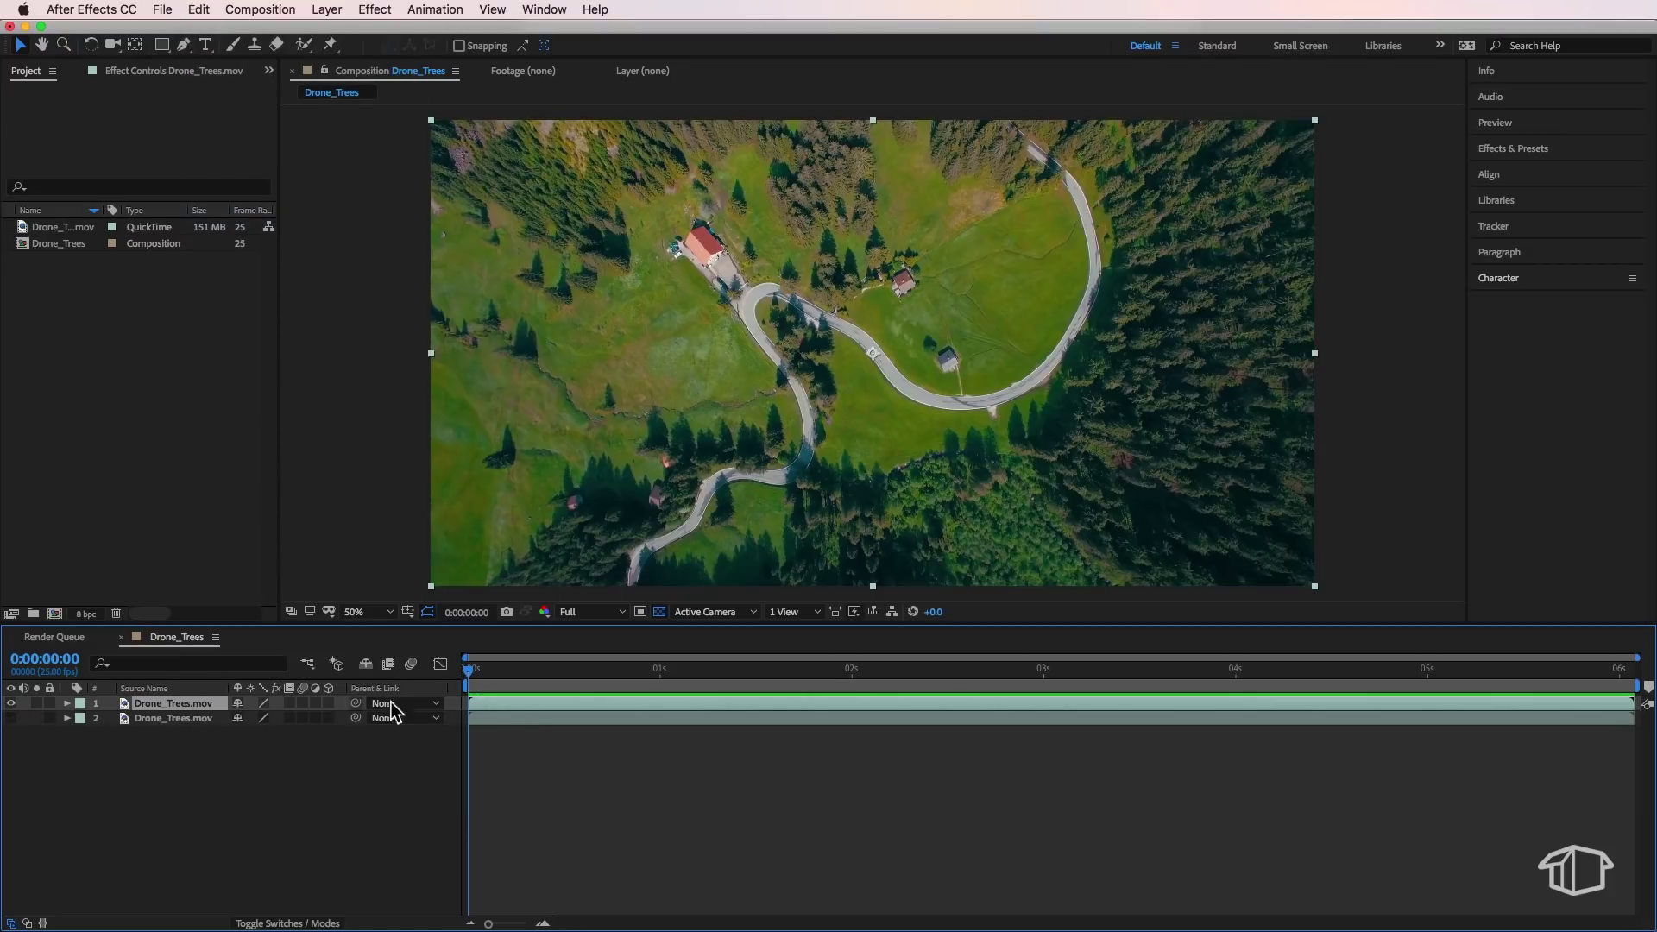
- Paste the mocha masks onto the upper Drone_Trees.mov layer at frame 0
left_click_drag(469, 670, 428, 686)
left_click(208, 10)
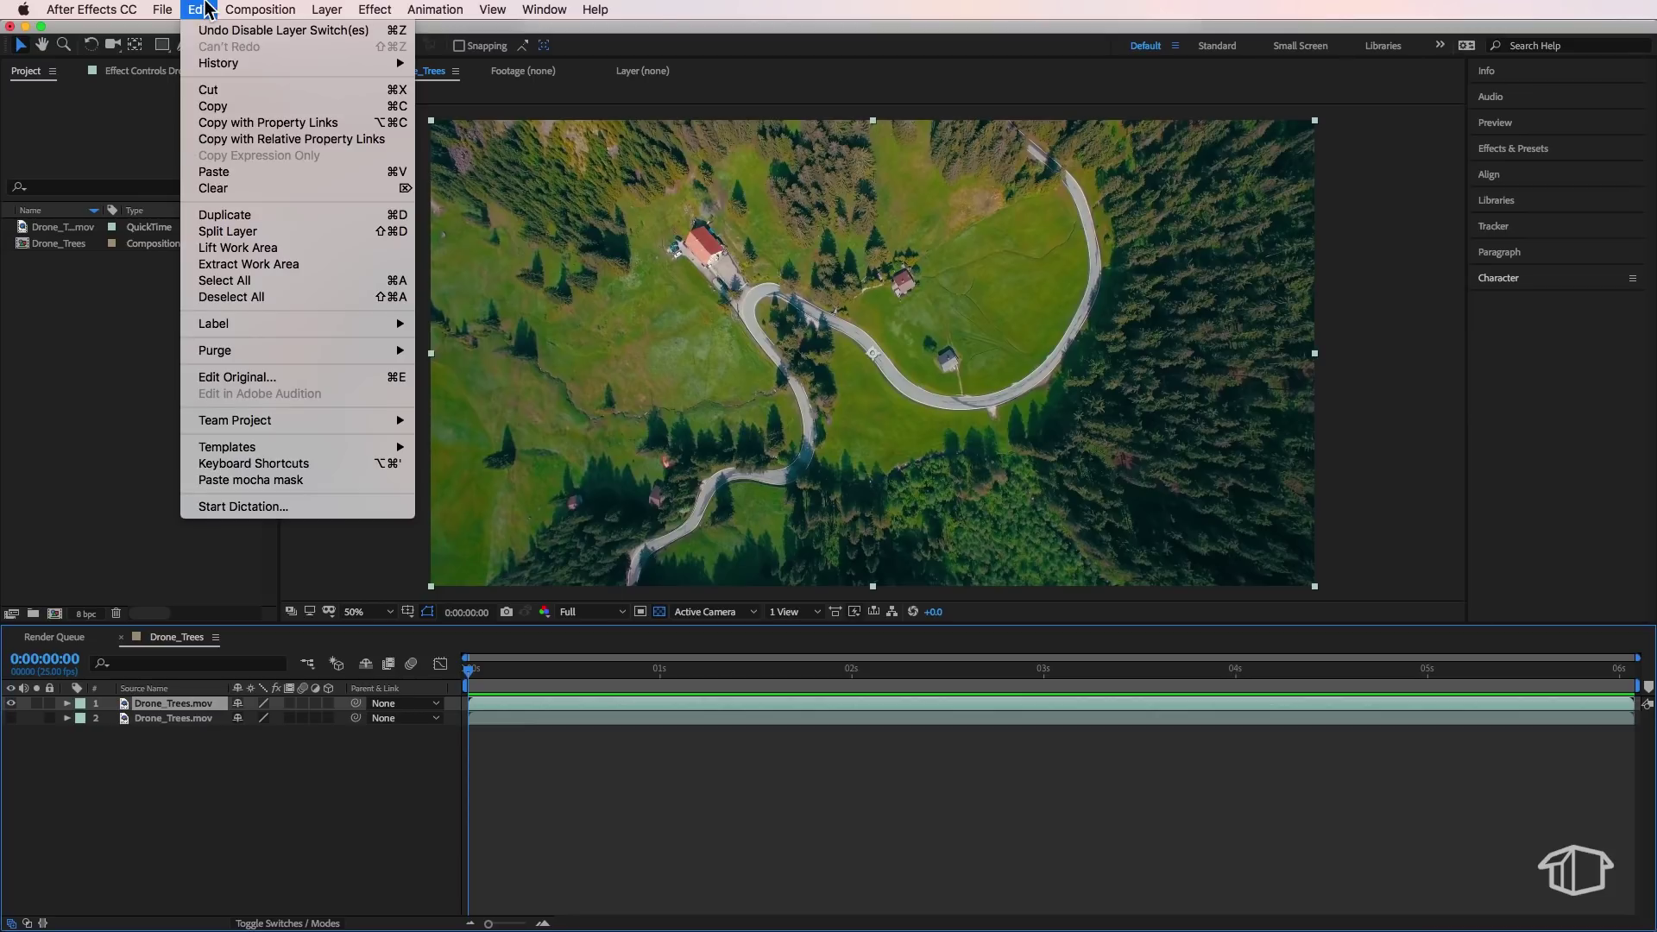
left_click(258, 479)
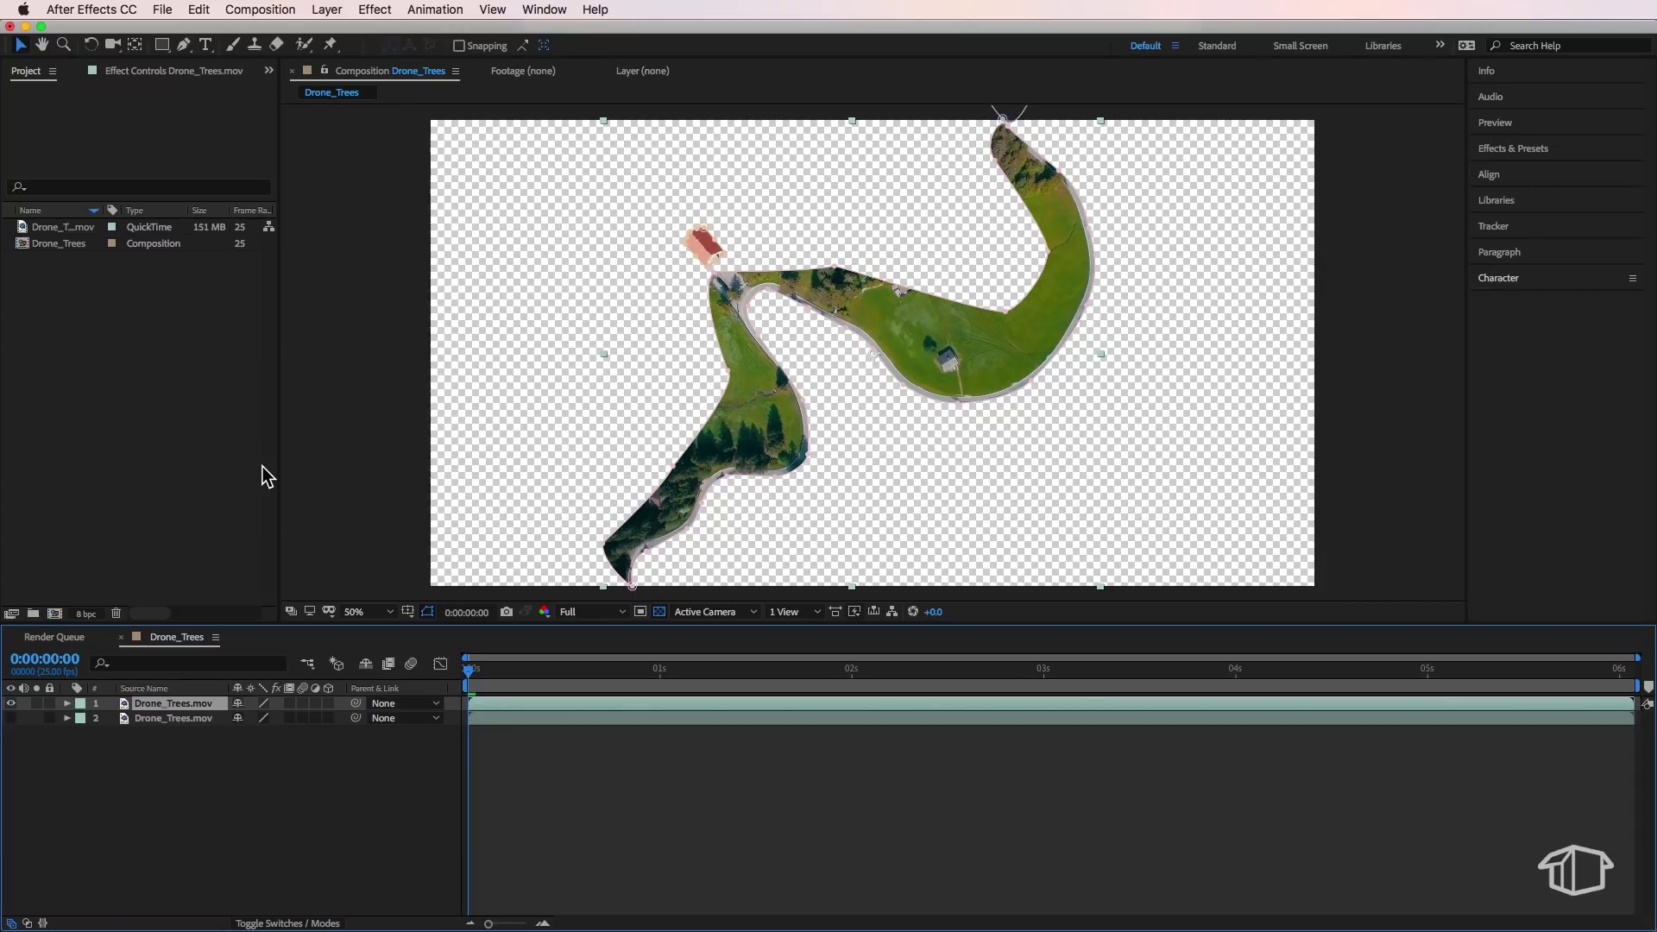
- Apply the Stroke effect to the masked layer, using the Layer 1 mask as its path
left_click(357, 9)
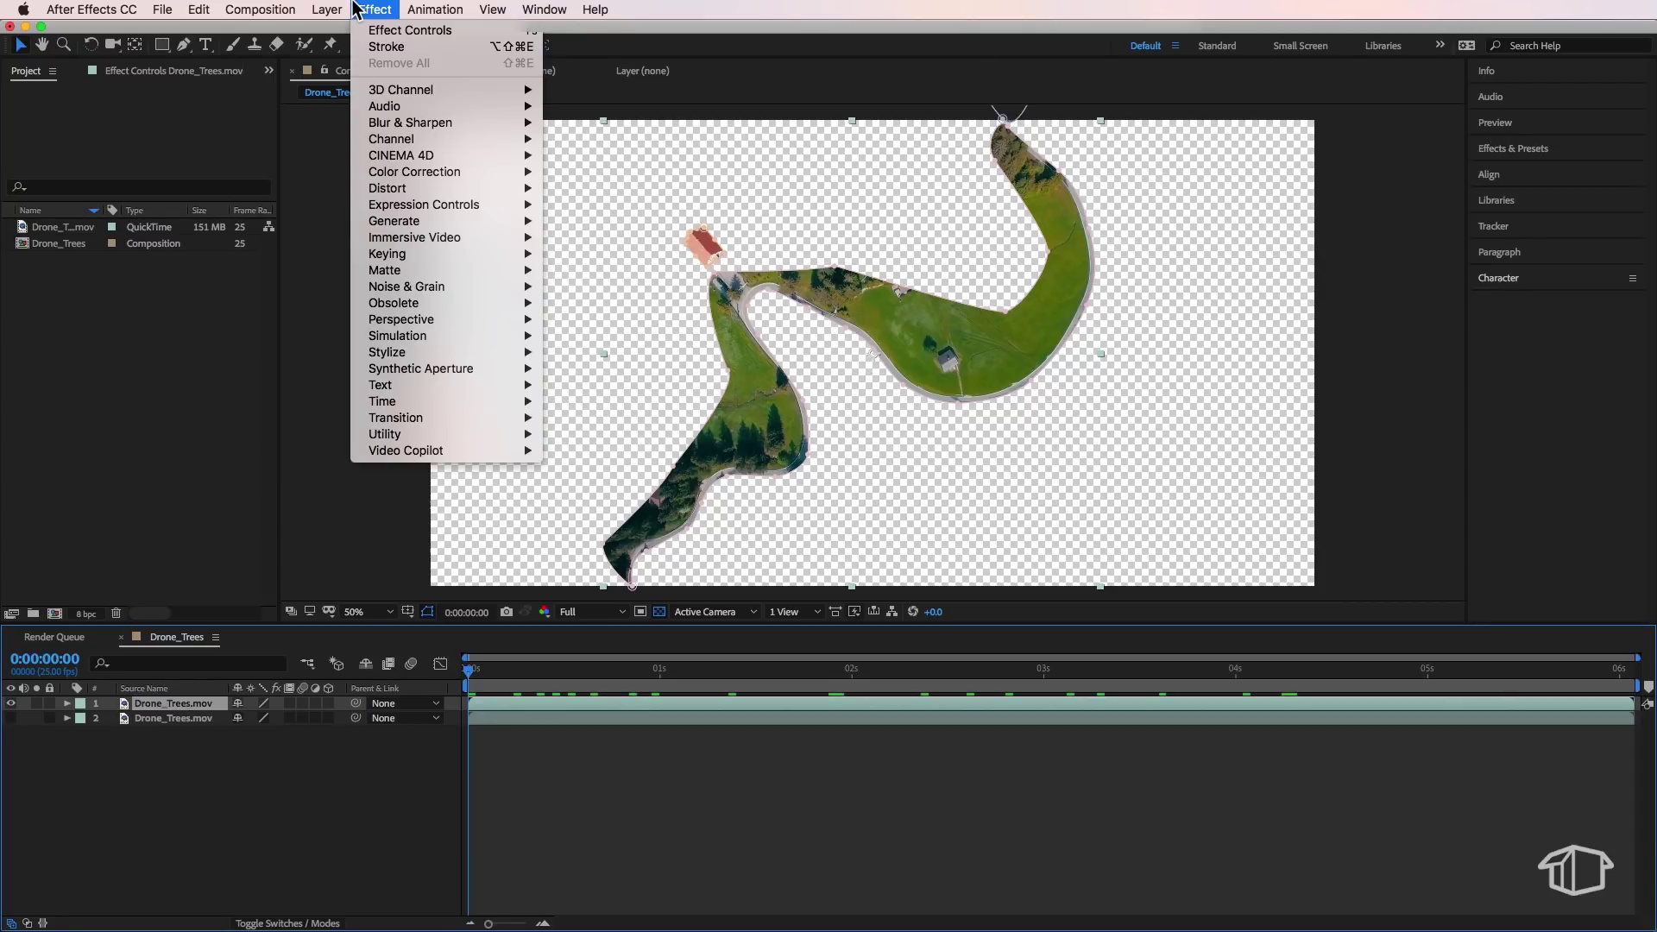
mouse_move(468, 219)
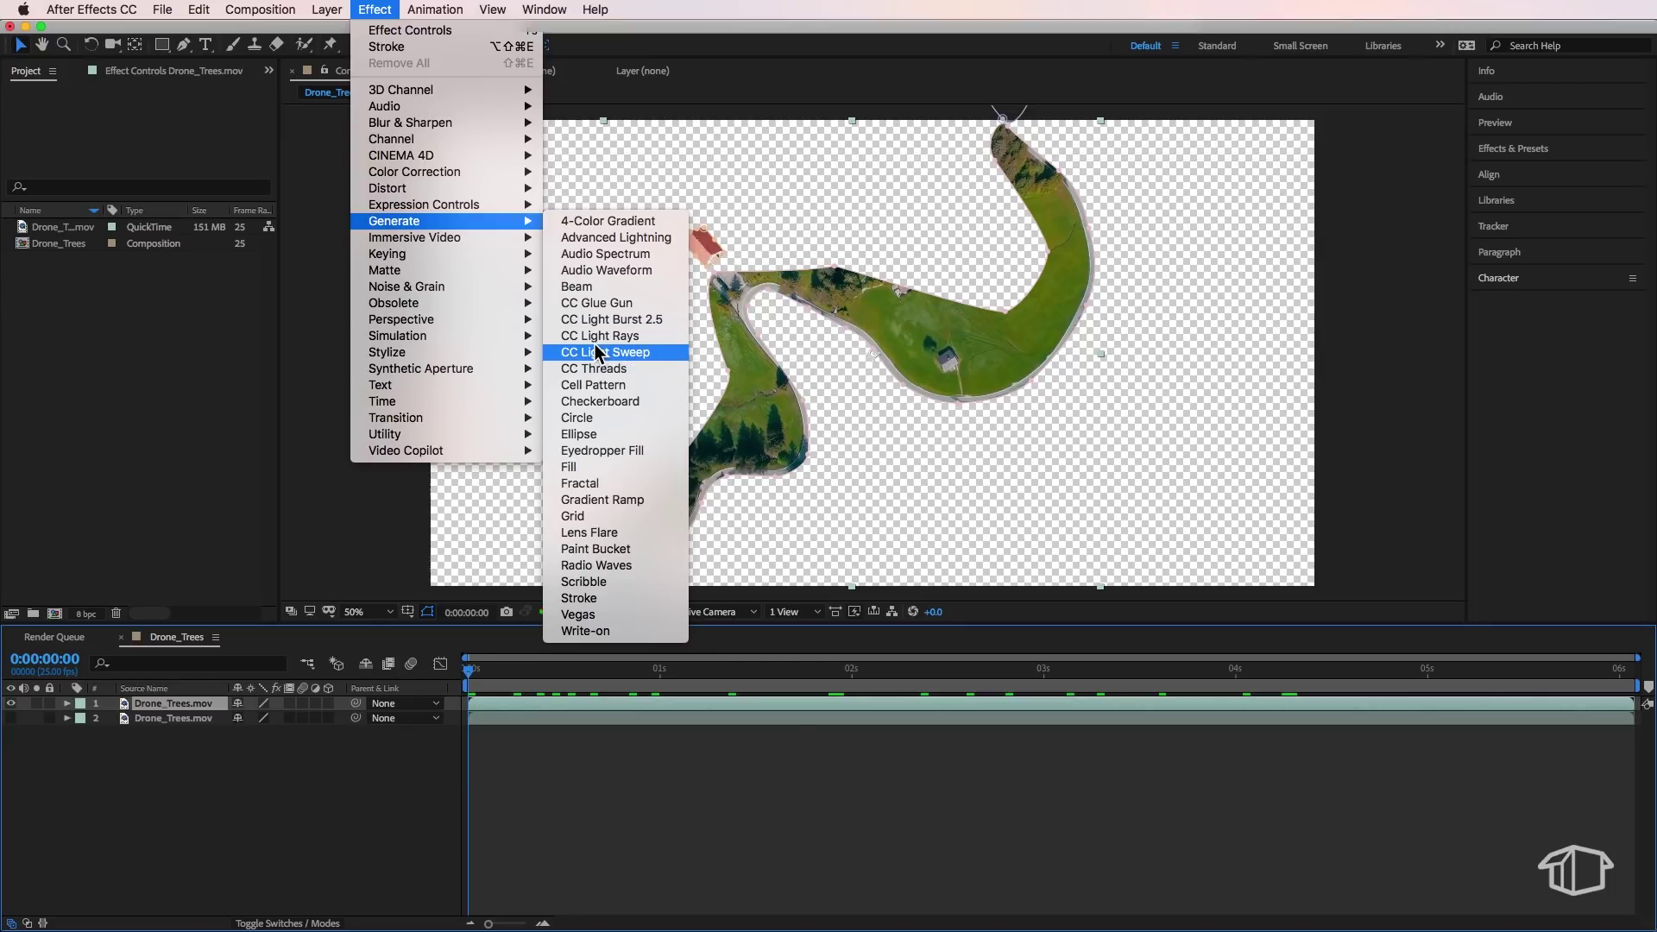
left_click(579, 598)
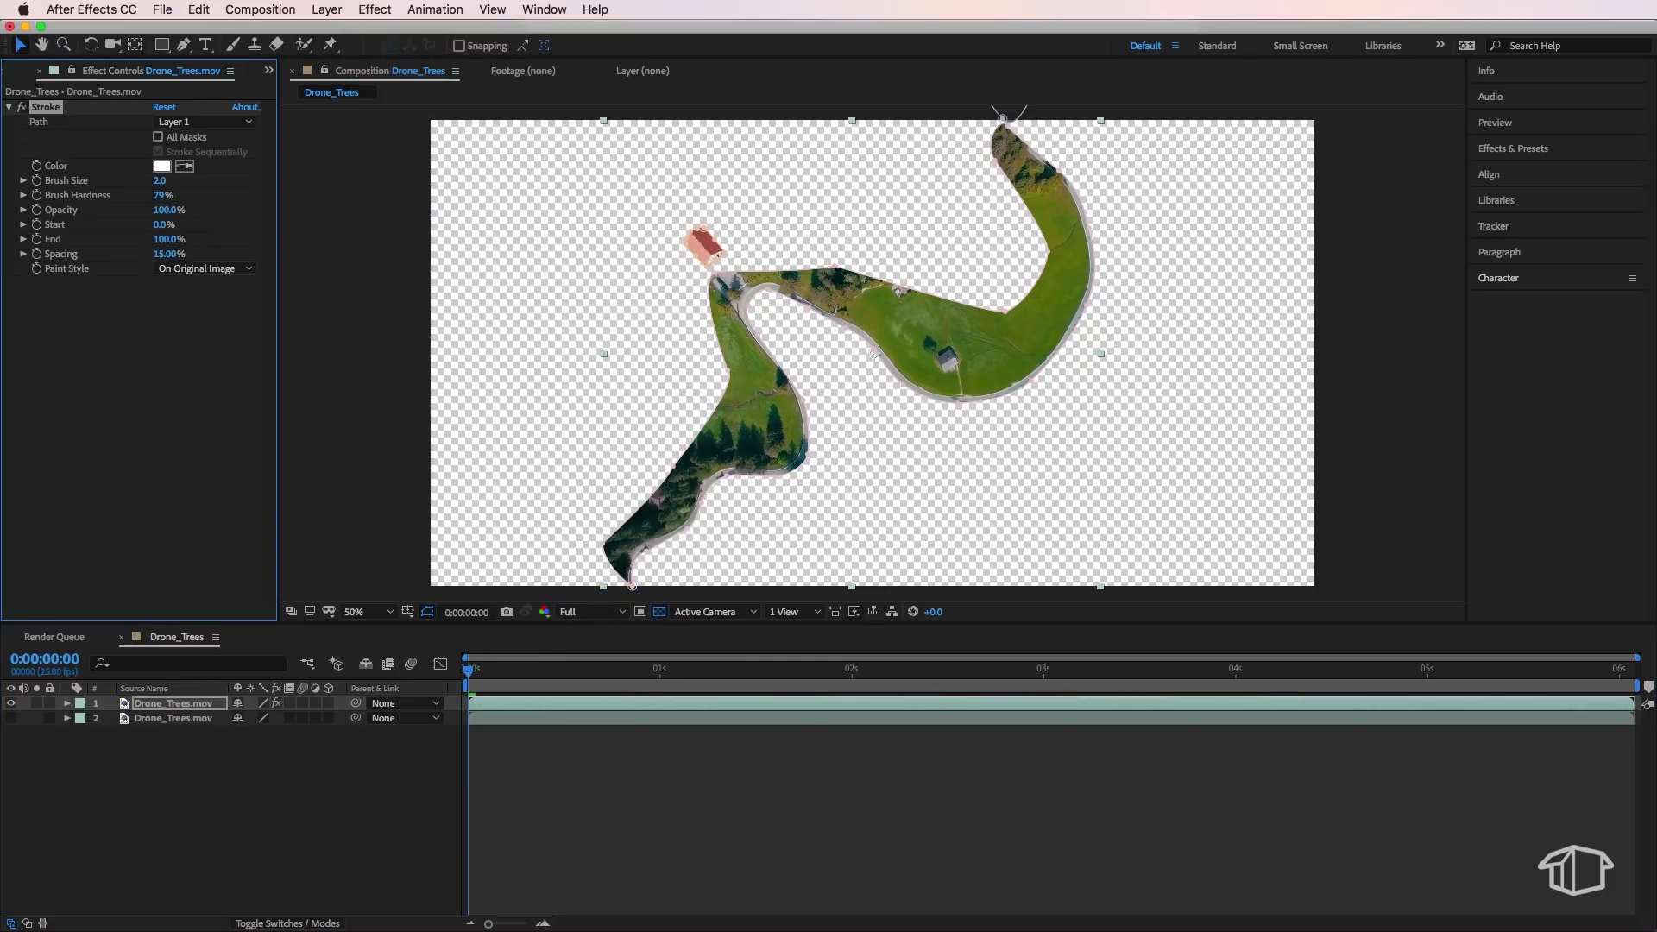
left_click(208, 122)
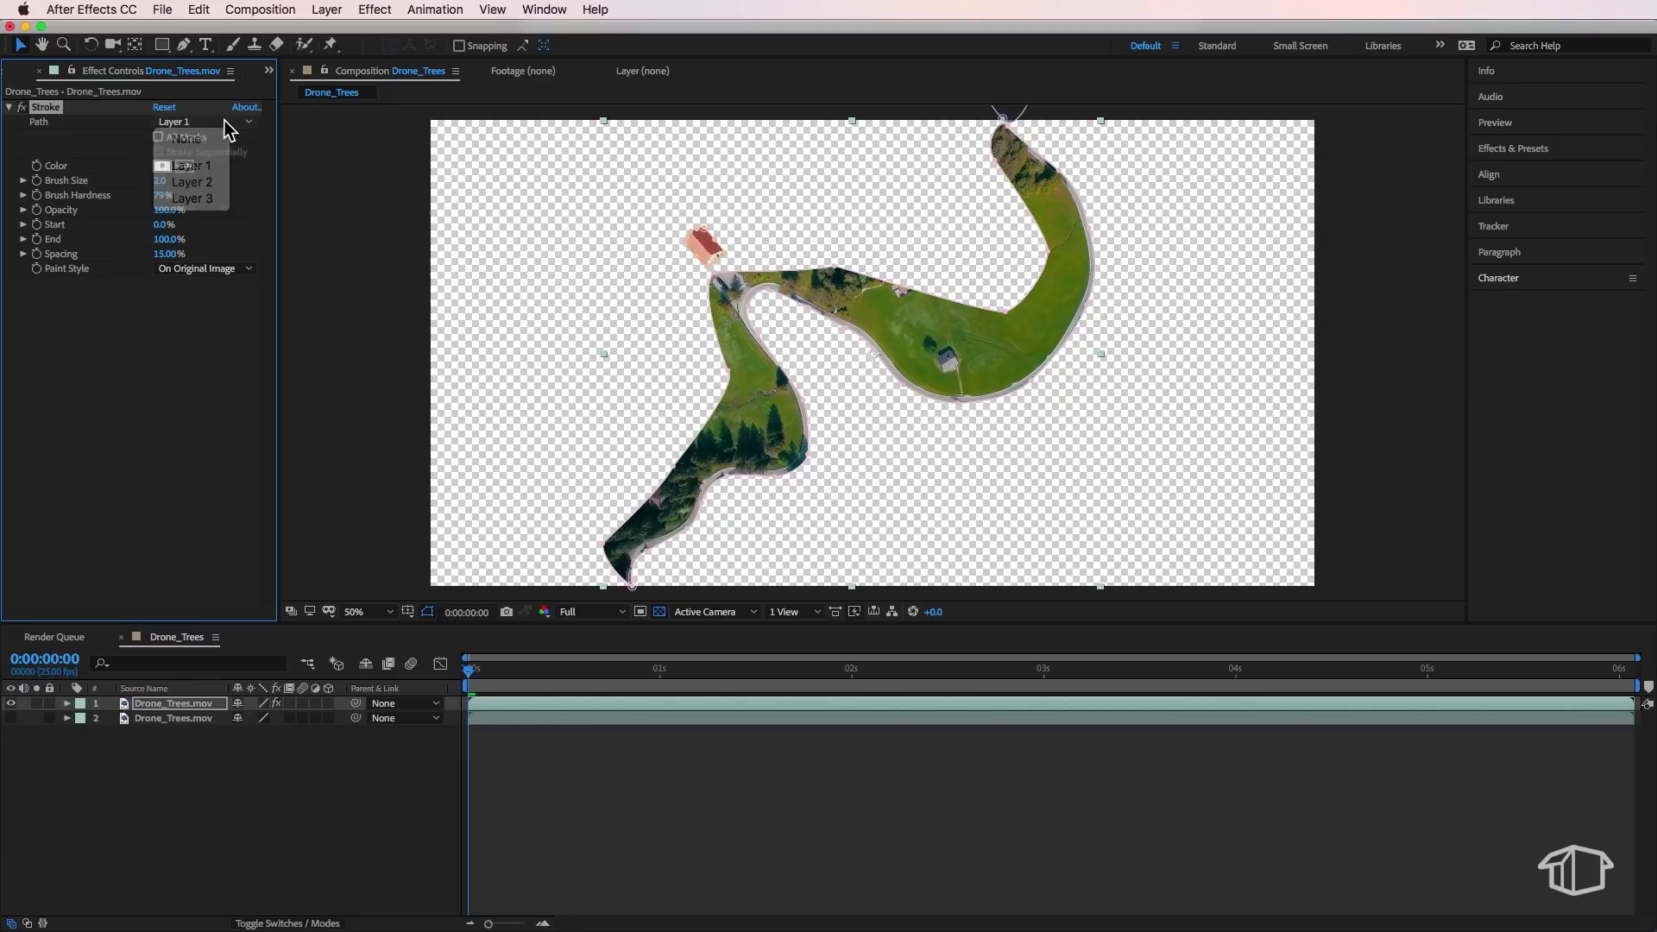
left_click(224, 121)
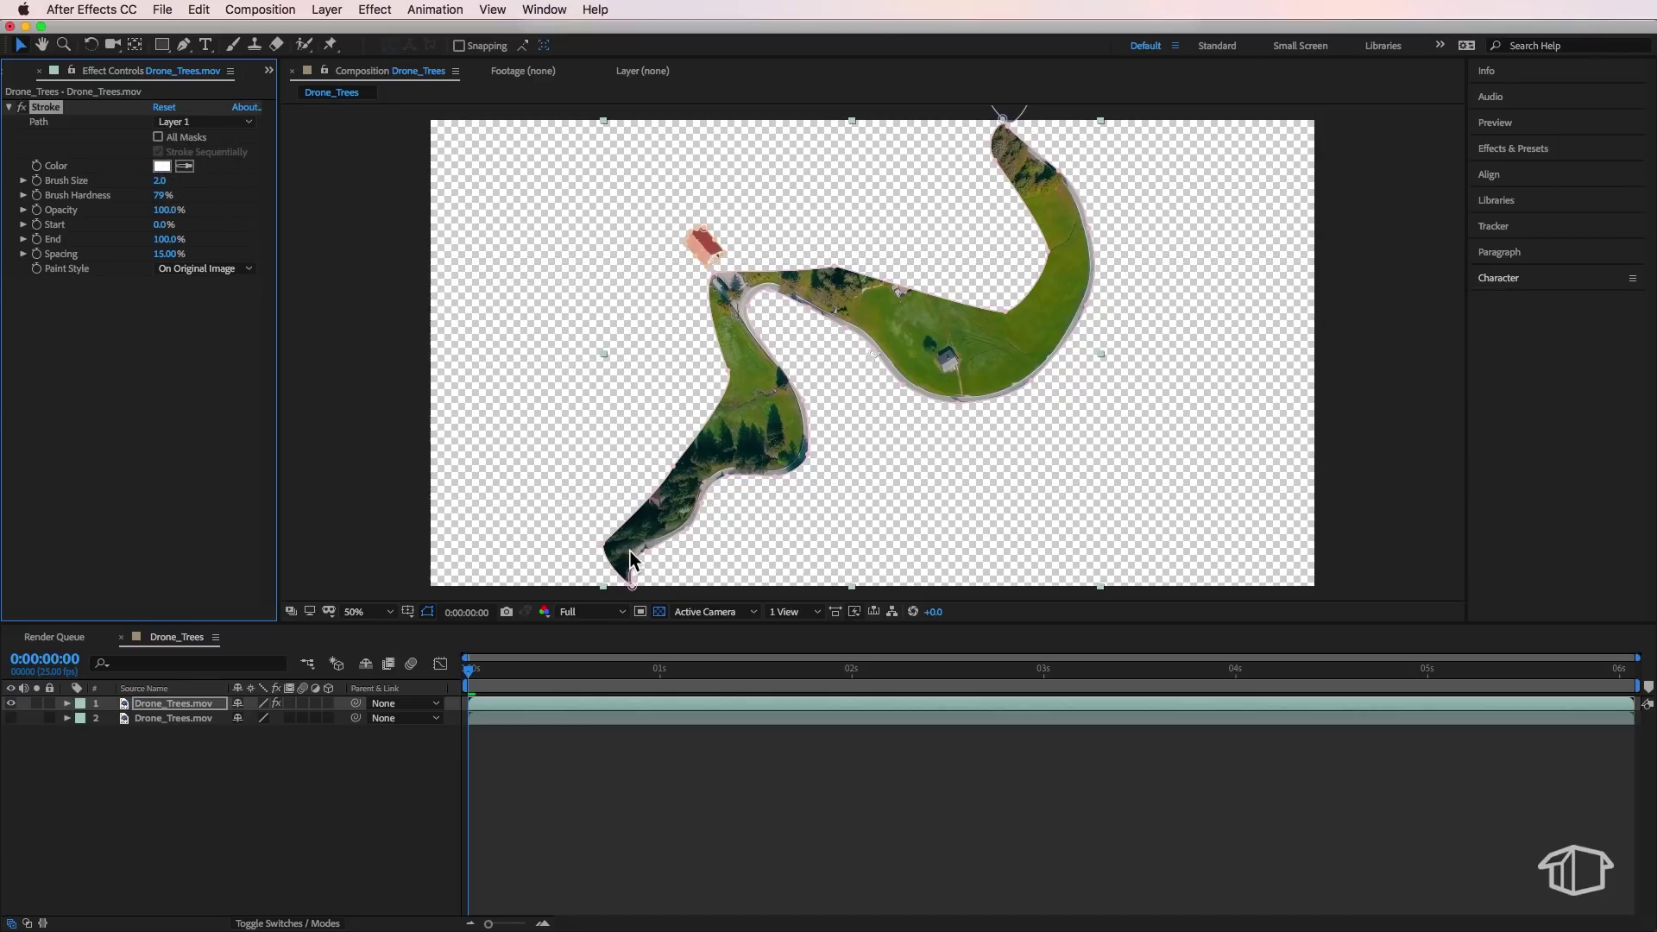
left_click(207, 122)
left_click(186, 168)
- Set the stroke's Brush Size to 14 and Brush Hardness to 100%, with the lower footage layer made visible
left_click_drag(160, 186, 258, 179)
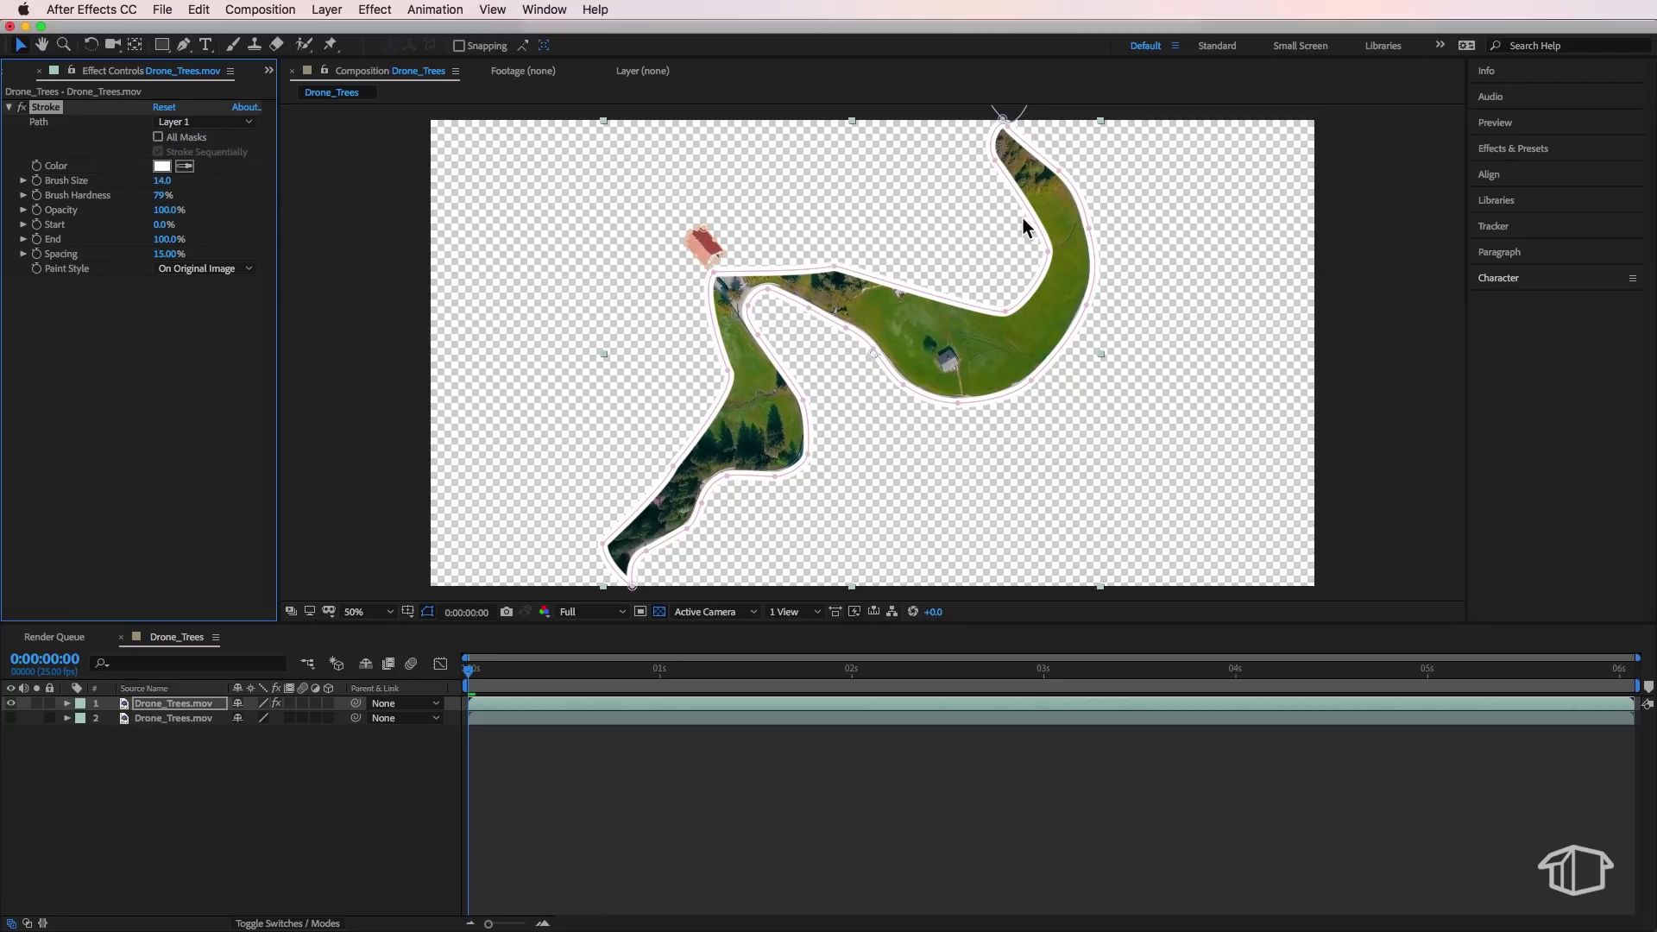
left_click(11, 718)
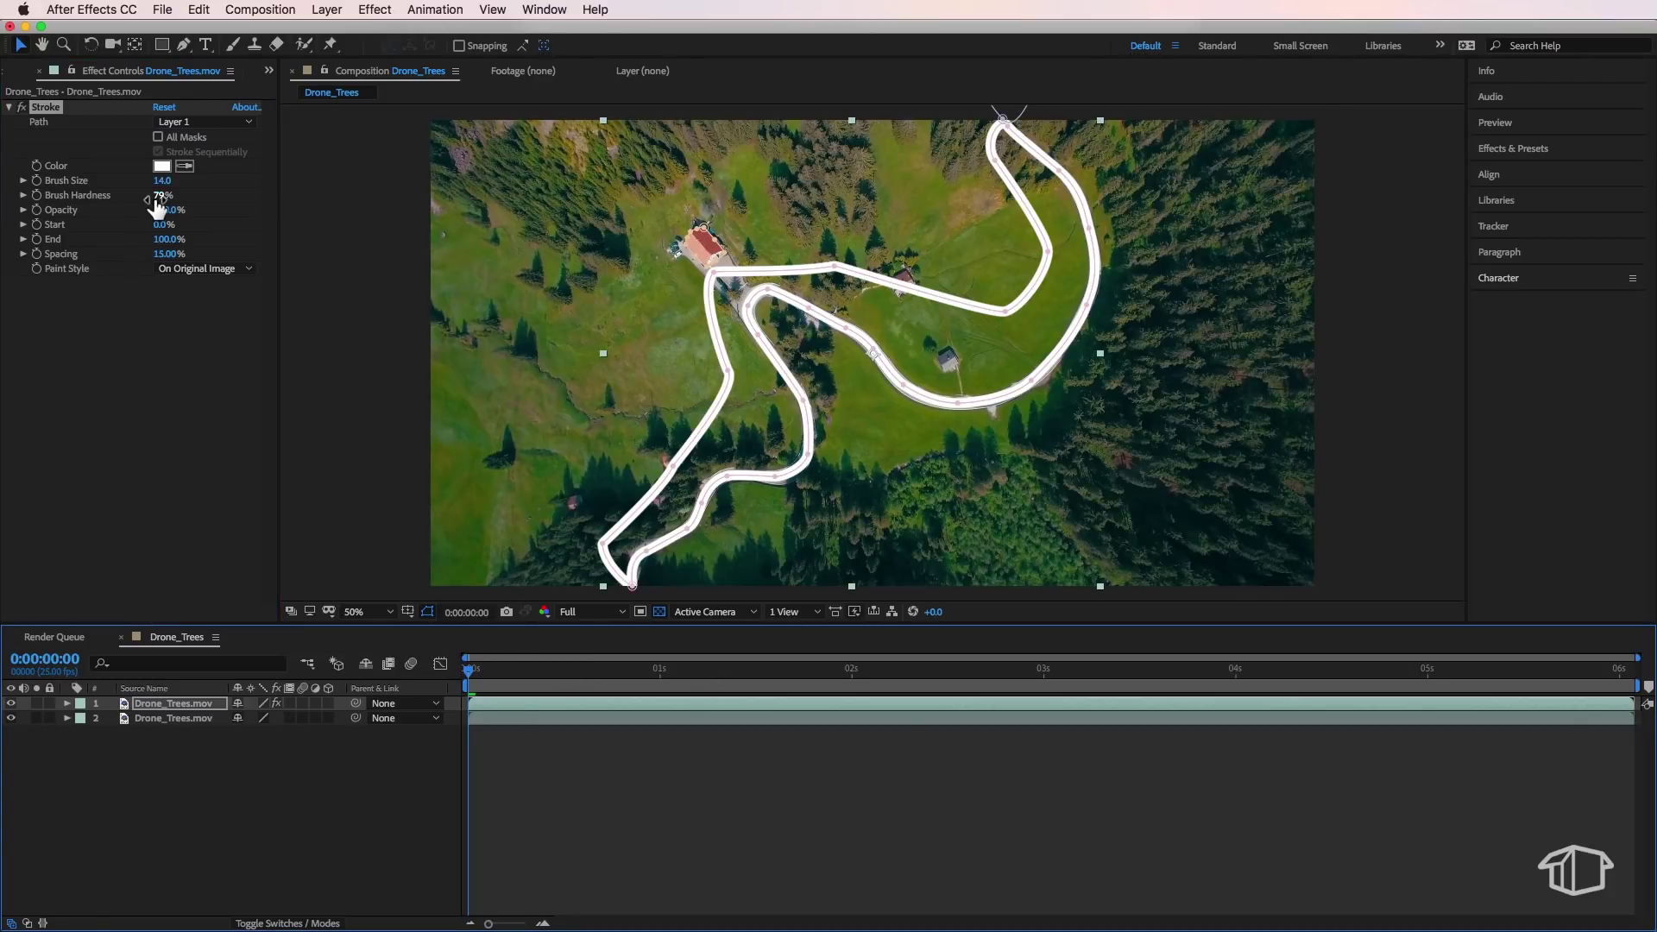
left_click_drag(162, 195, 423, 195)
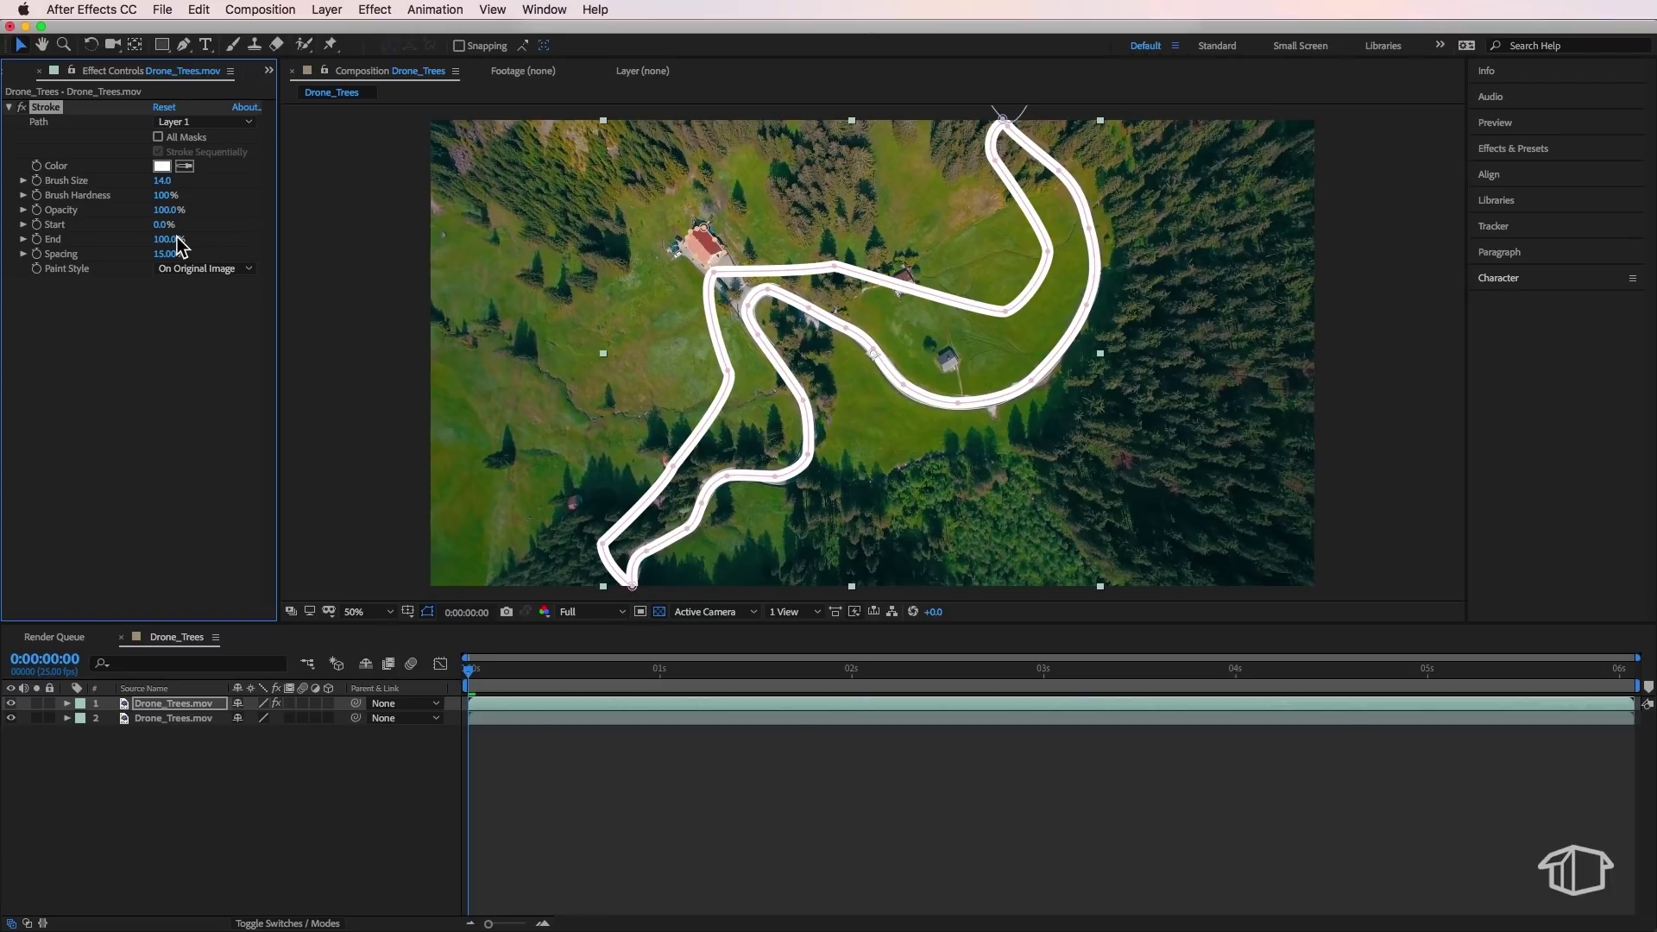
- Set the stroke's End to 54% so only the road is covered, and keyframe it at frame 0 and at 3 seconds
left_click_drag(167, 239, 134, 240)
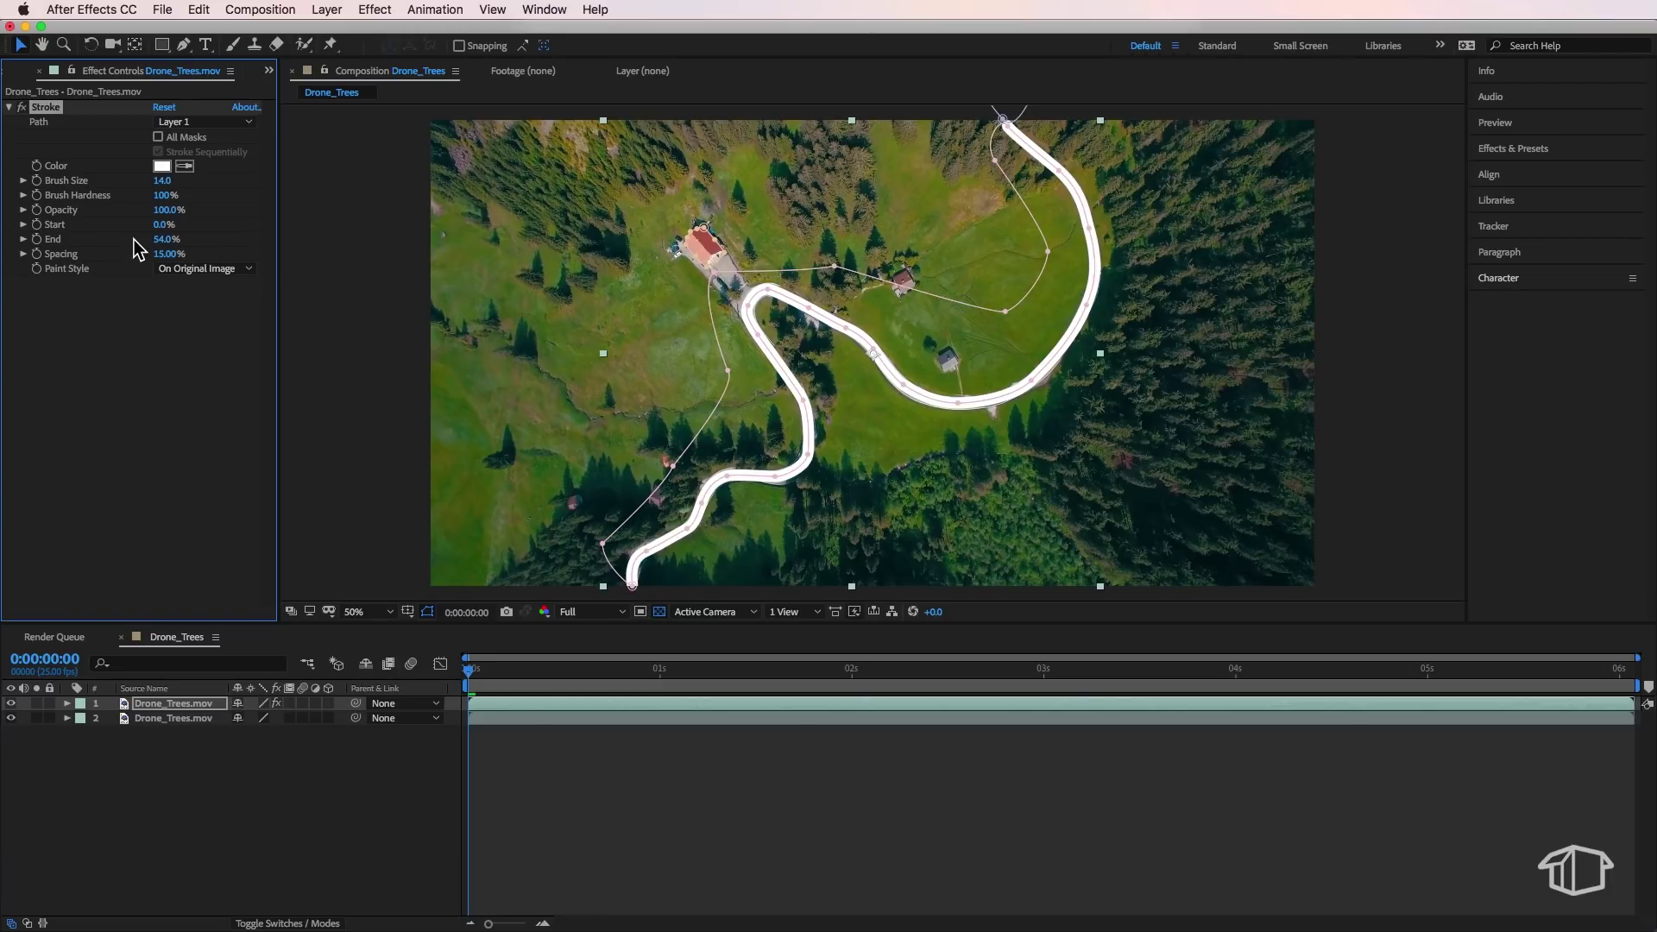
left_click(36, 240)
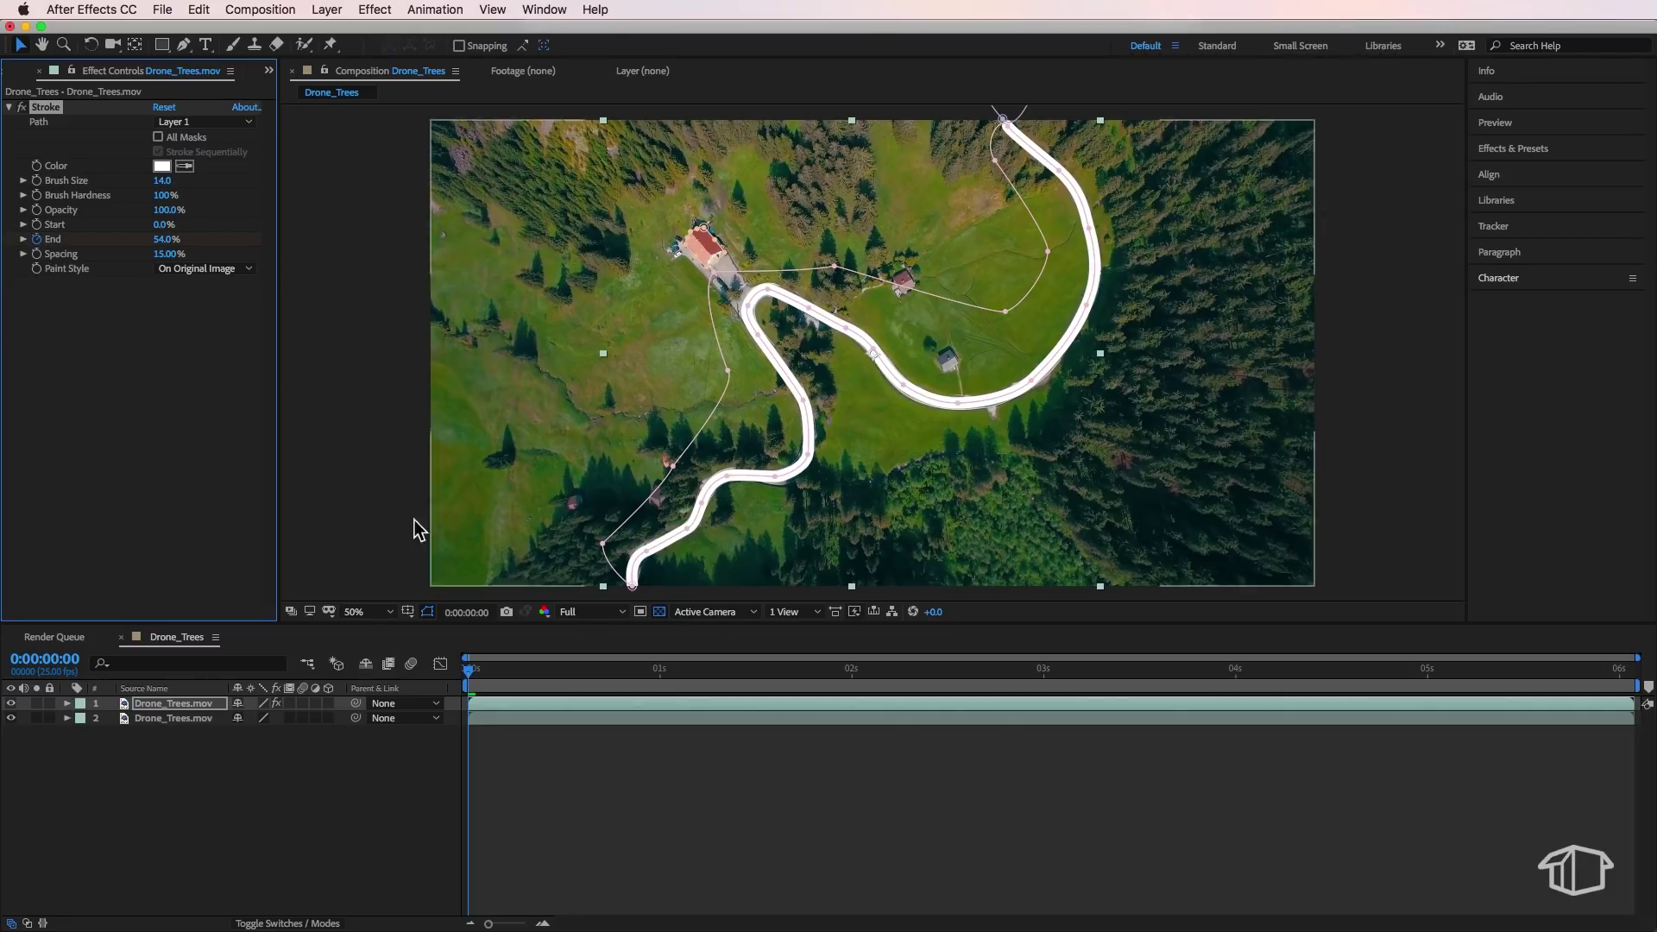
left_click_drag(481, 677, 1043, 709)
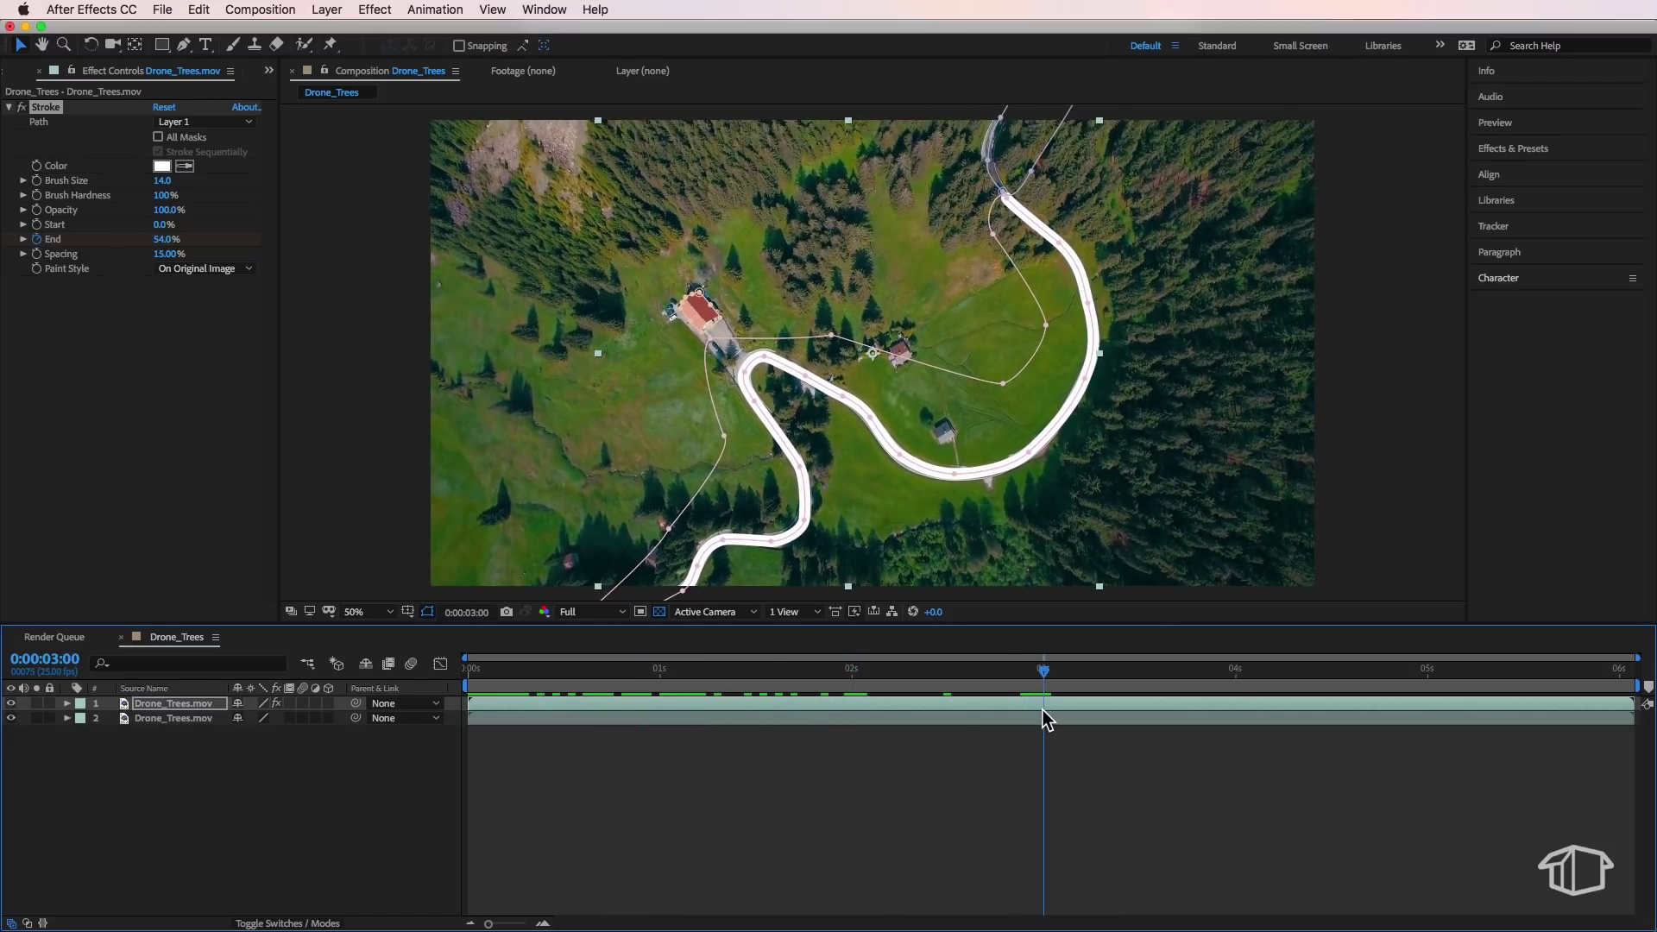
left_click(67, 703)
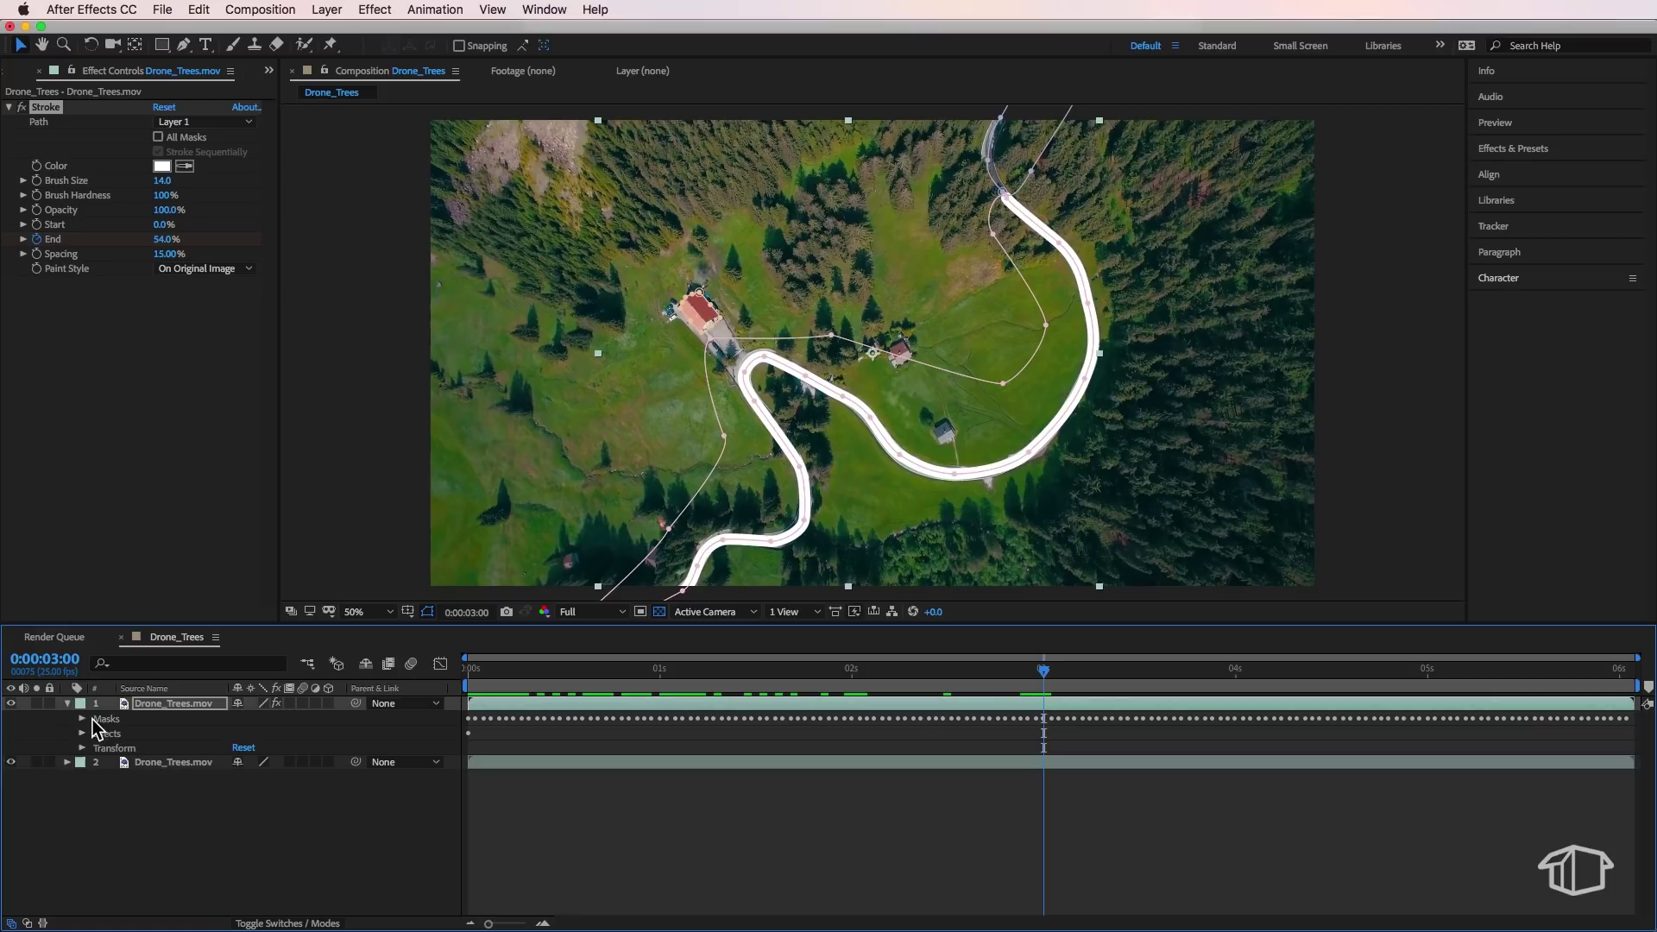
left_click(82, 734)
left_click(97, 747)
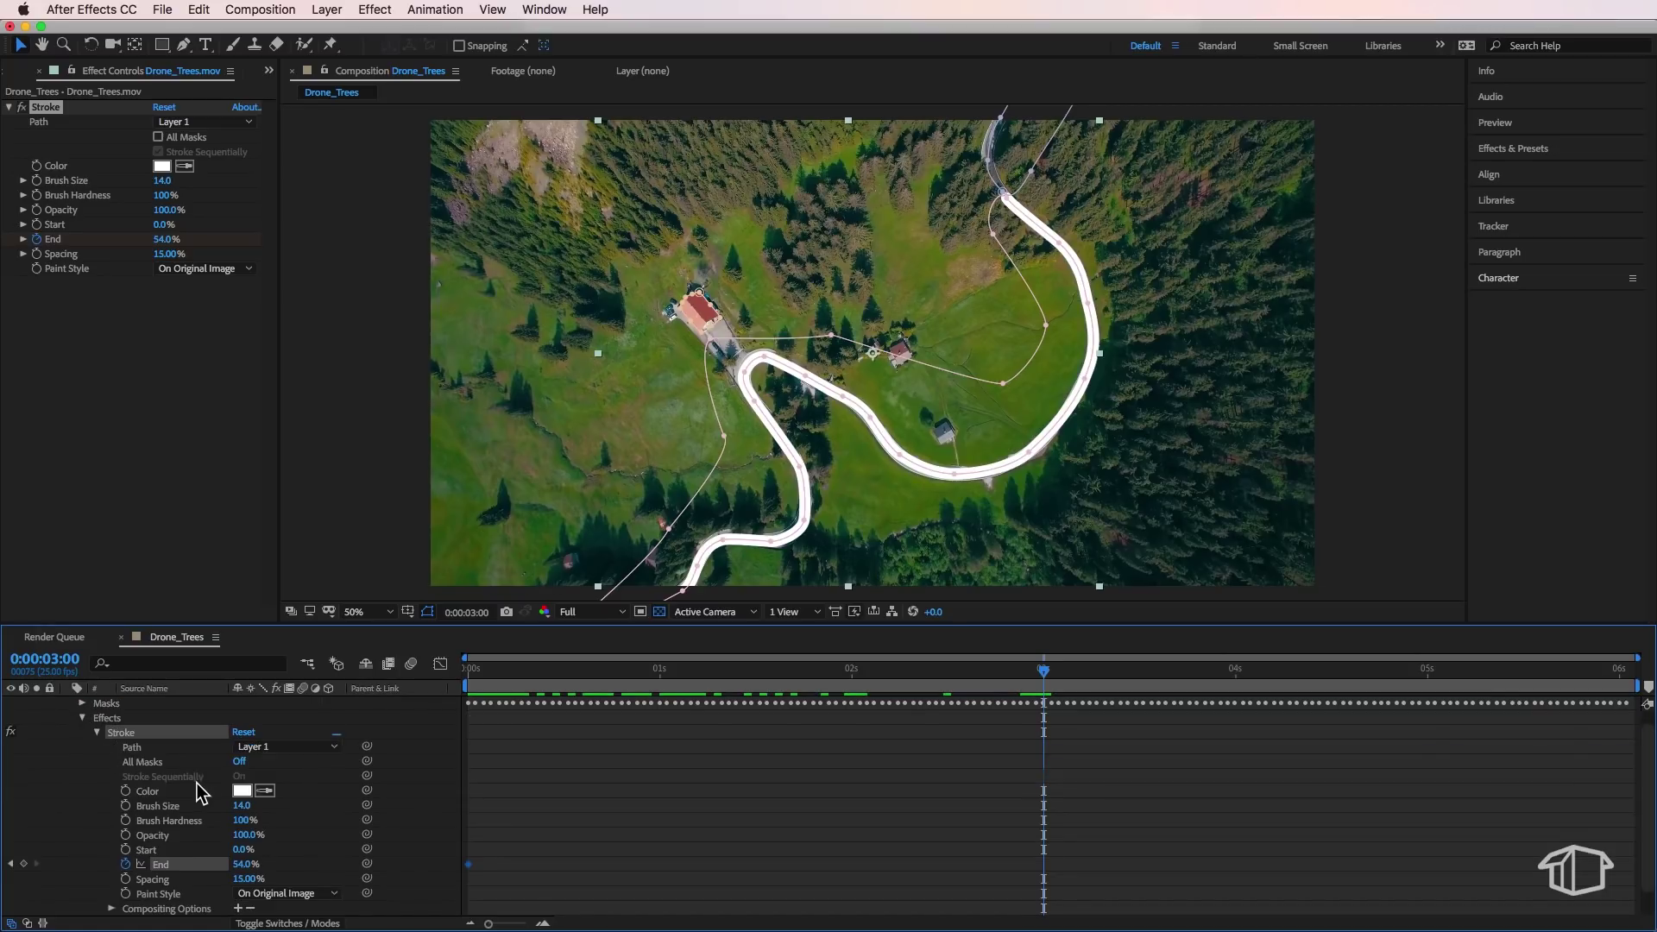
scroll(93, 843, "down", 1)
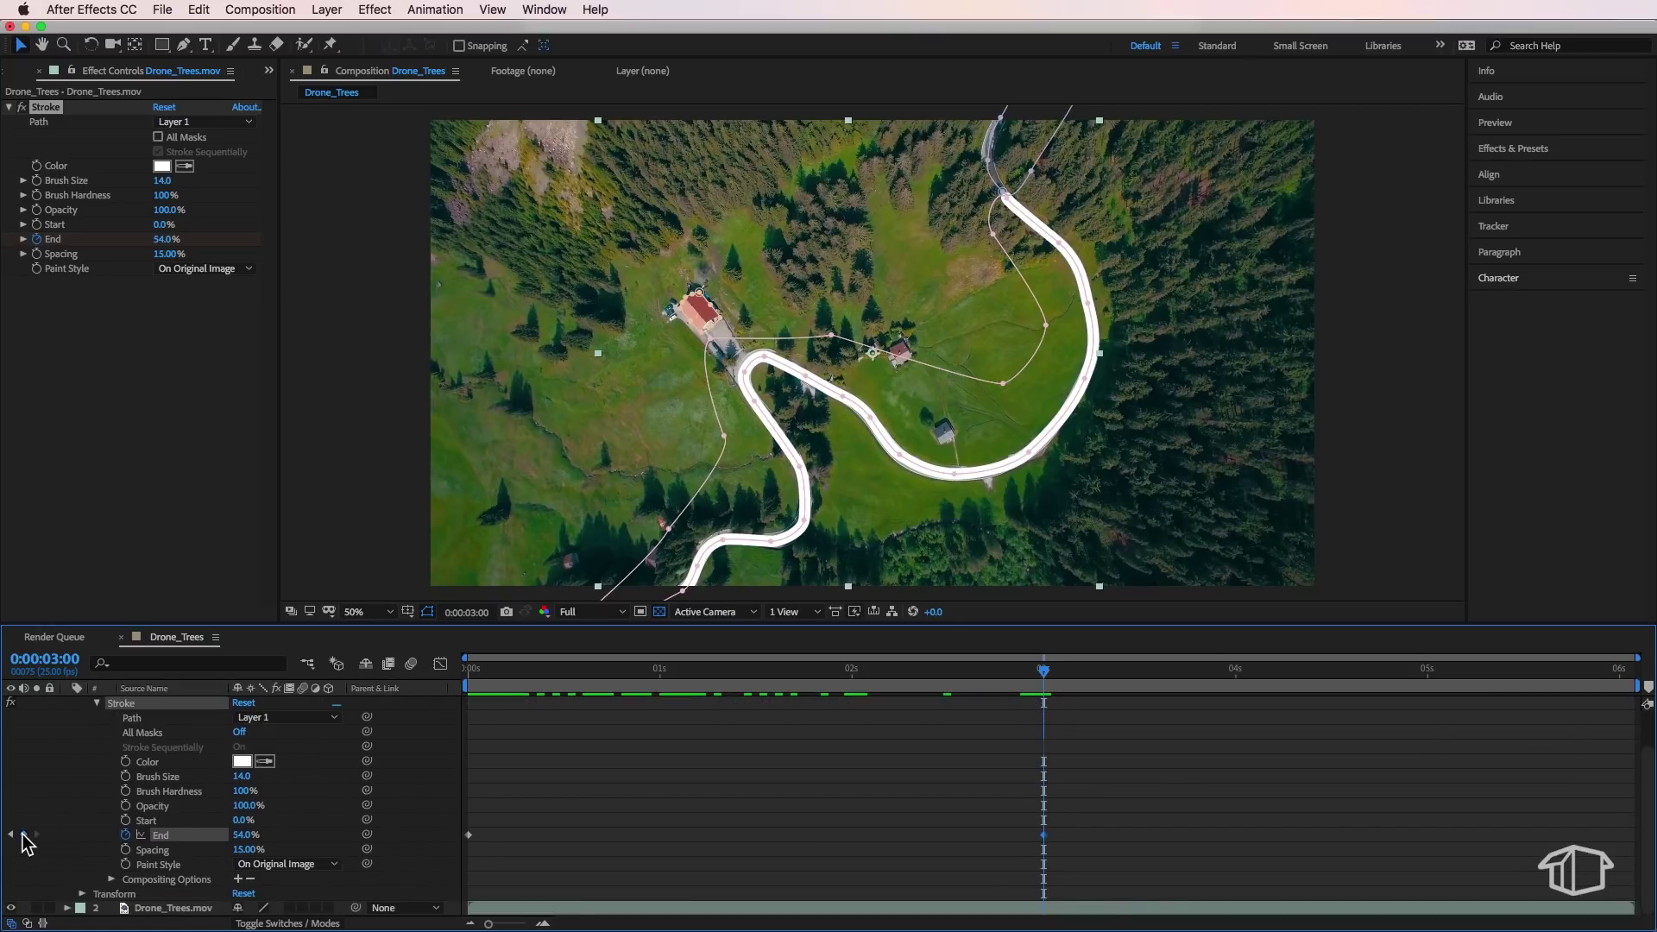
- Set the stroke's End to 0% at frame 0 and preview the line drawing along the road
left_click_drag(1037, 671, 448, 714)
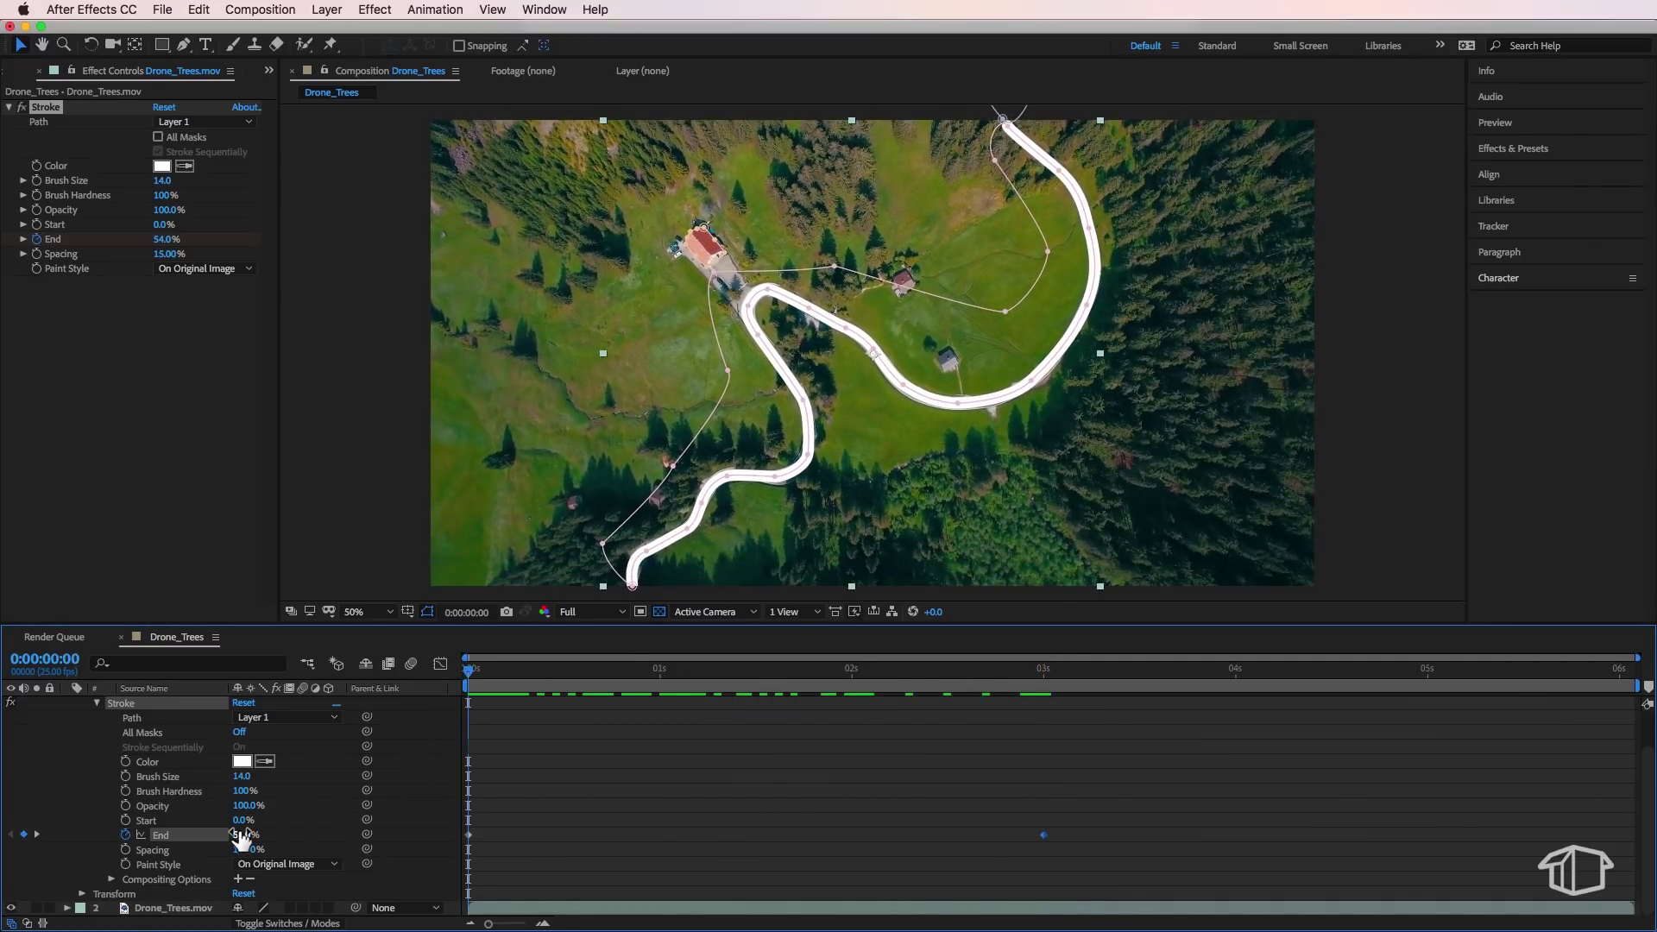
left_click_drag(242, 835, 195, 835)
key("space")
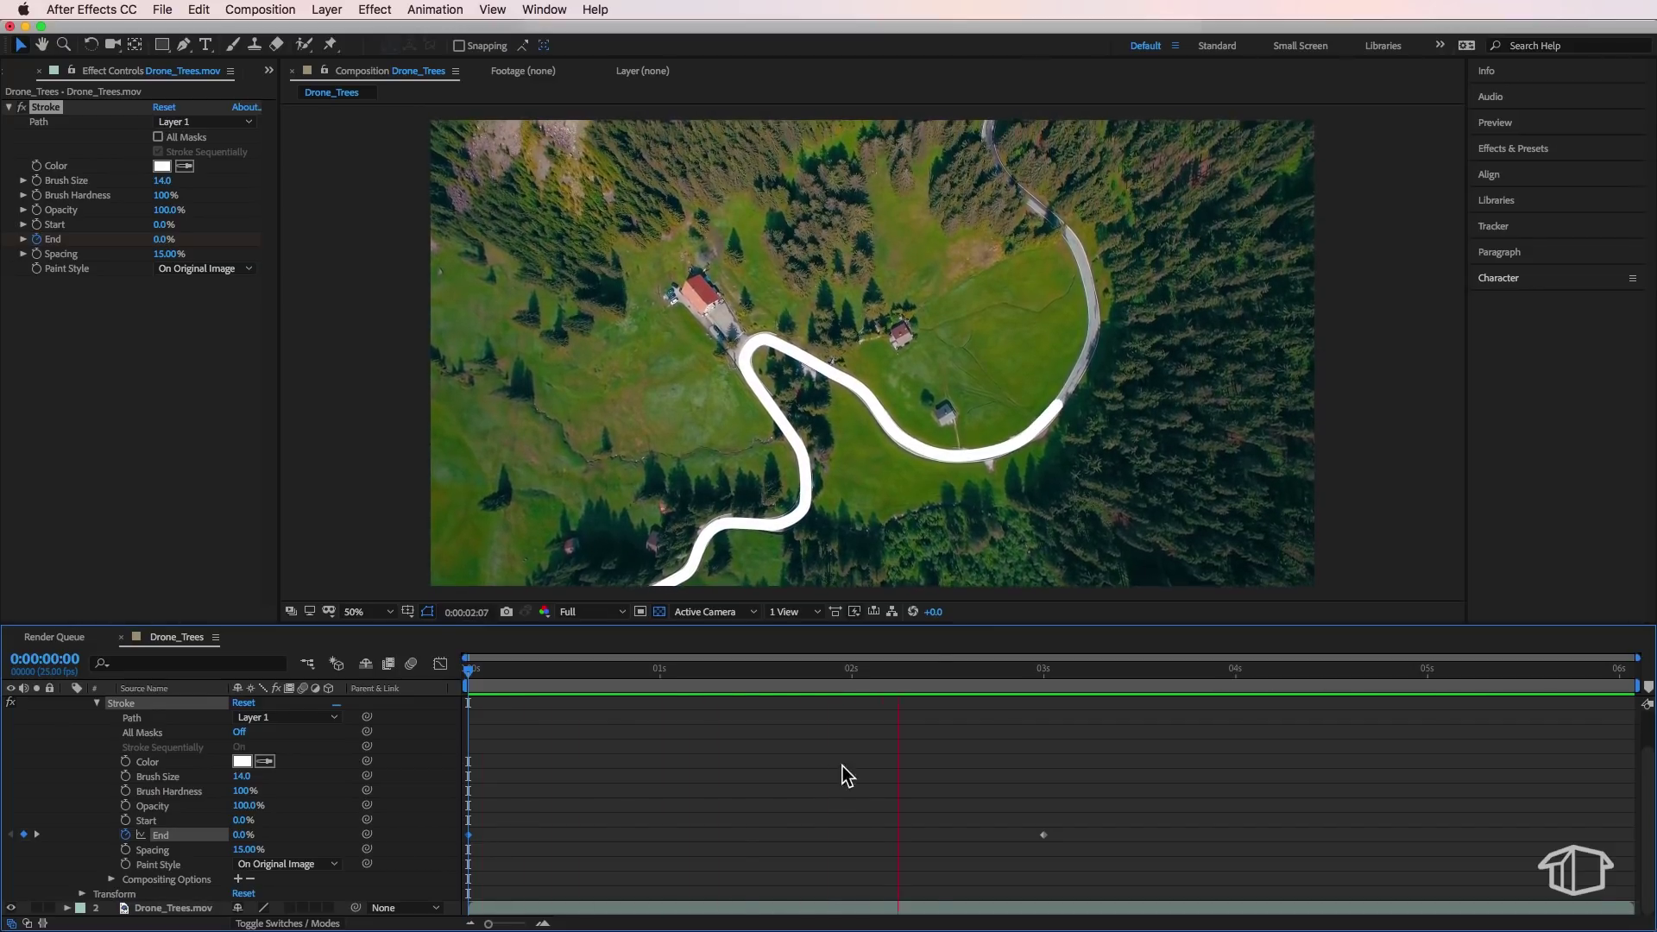
key("space")
- Reduce the upper Drone_Trees.mov layer's opacity to 61%, judging the stroke partway through its animation
left_click_drag(970, 677, 832, 699)
scroll(161, 716, "up", 2)
left_click(162, 708)
key("t")
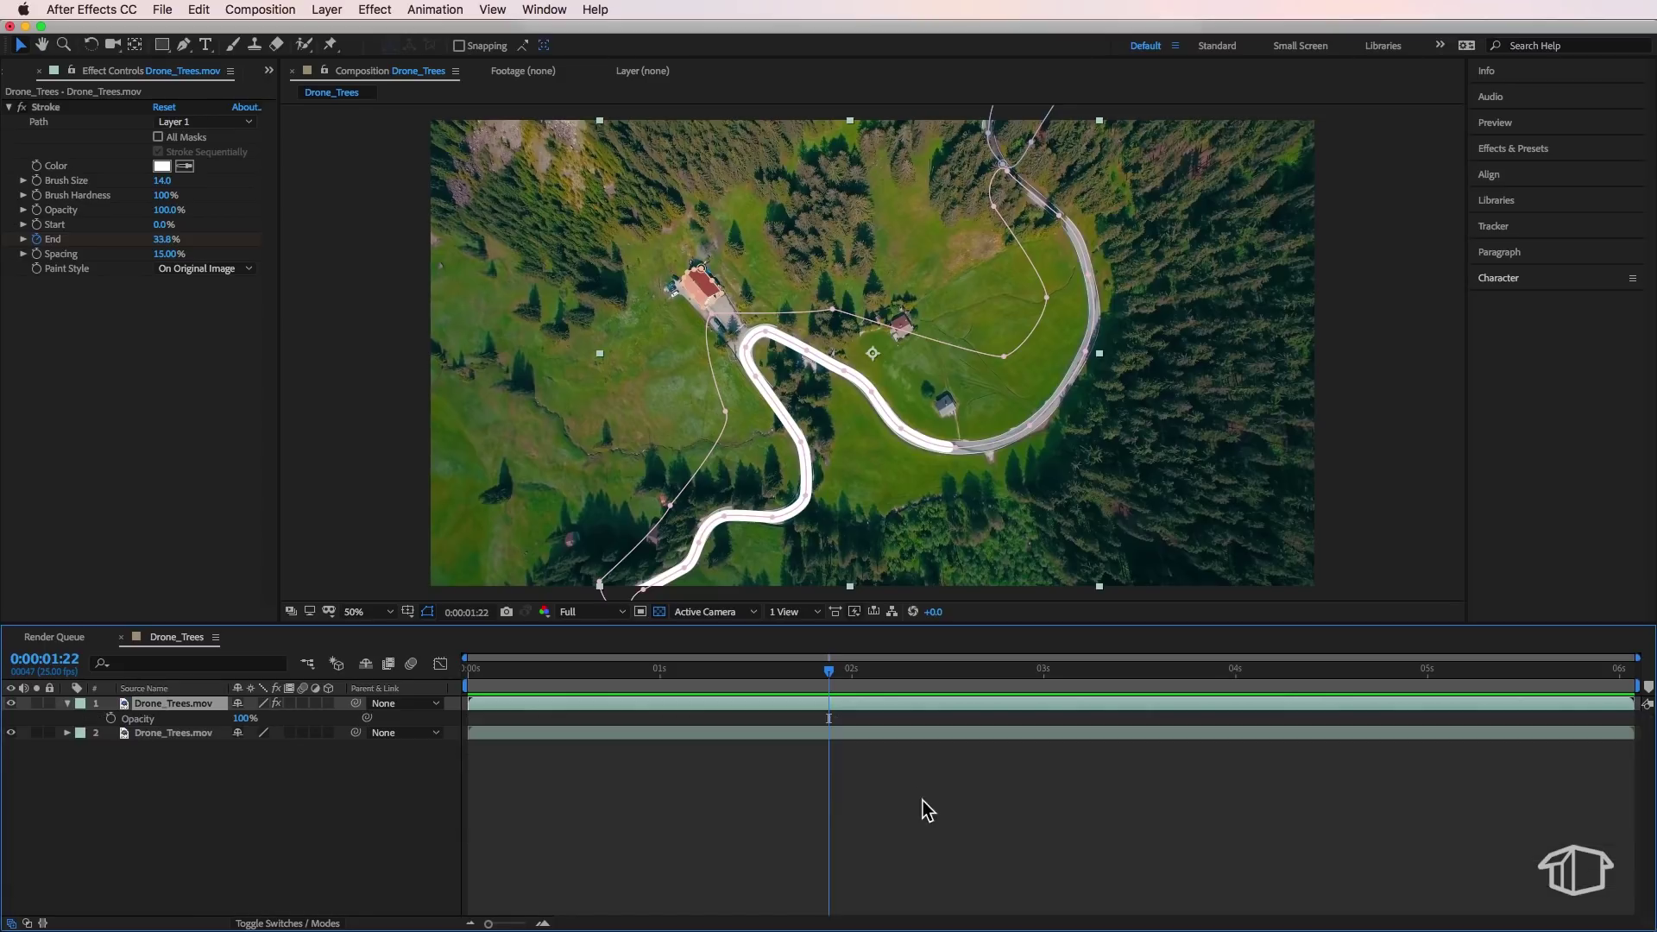
left_click_drag(243, 718, 201, 724)
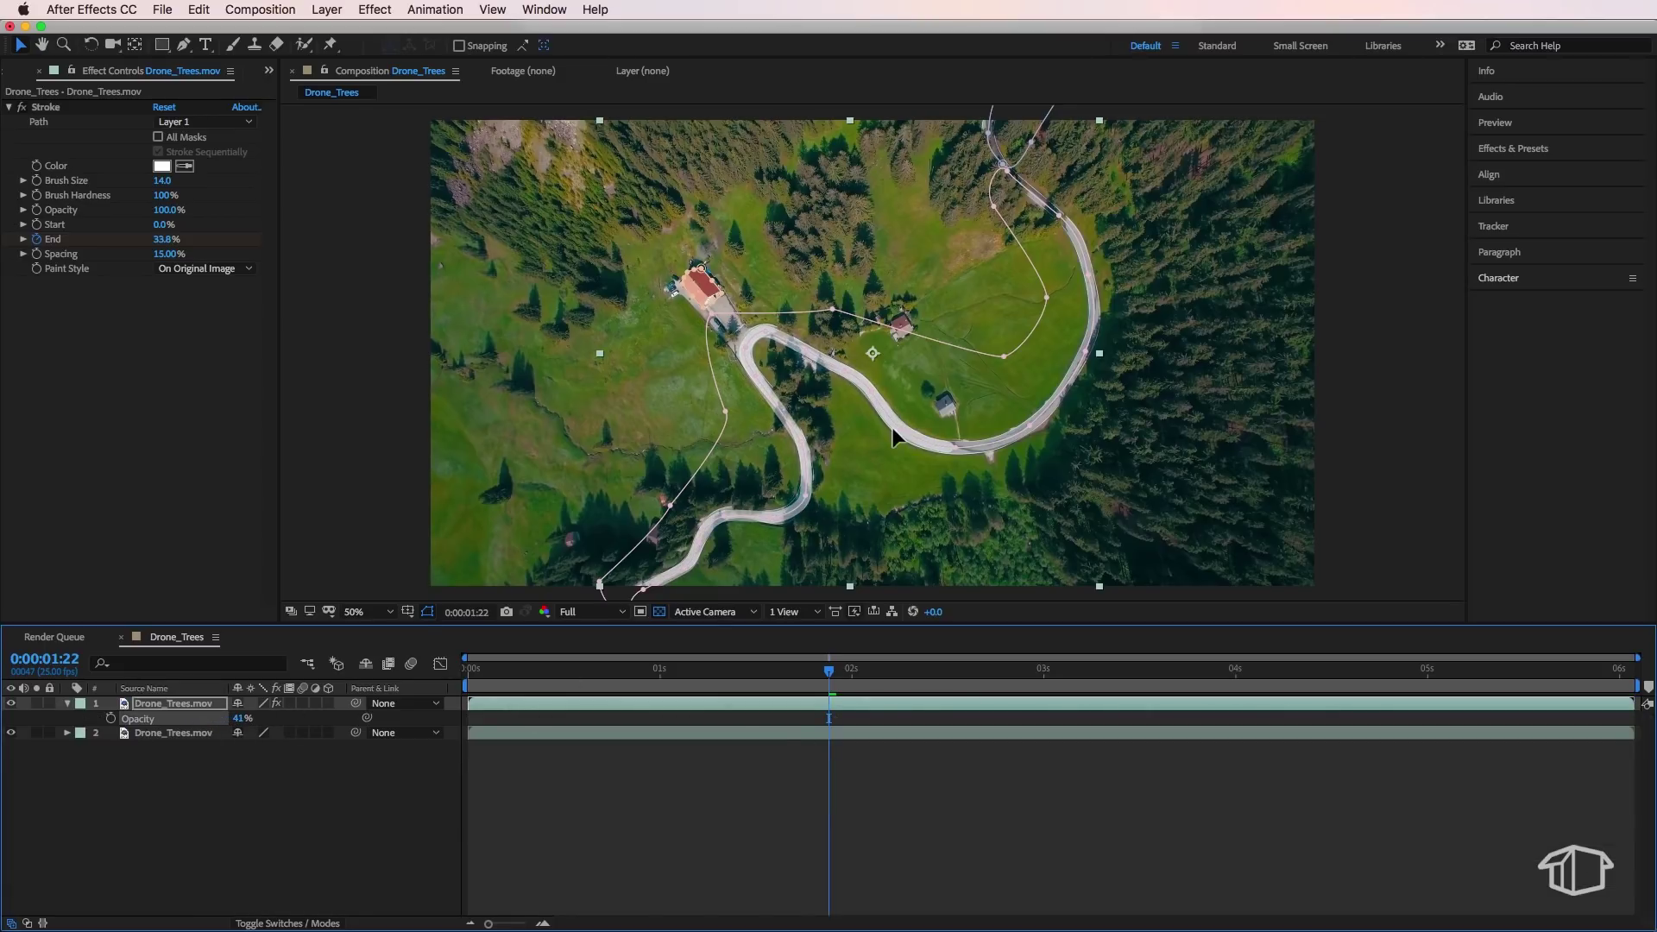
left_click_drag(246, 716, 257, 714)
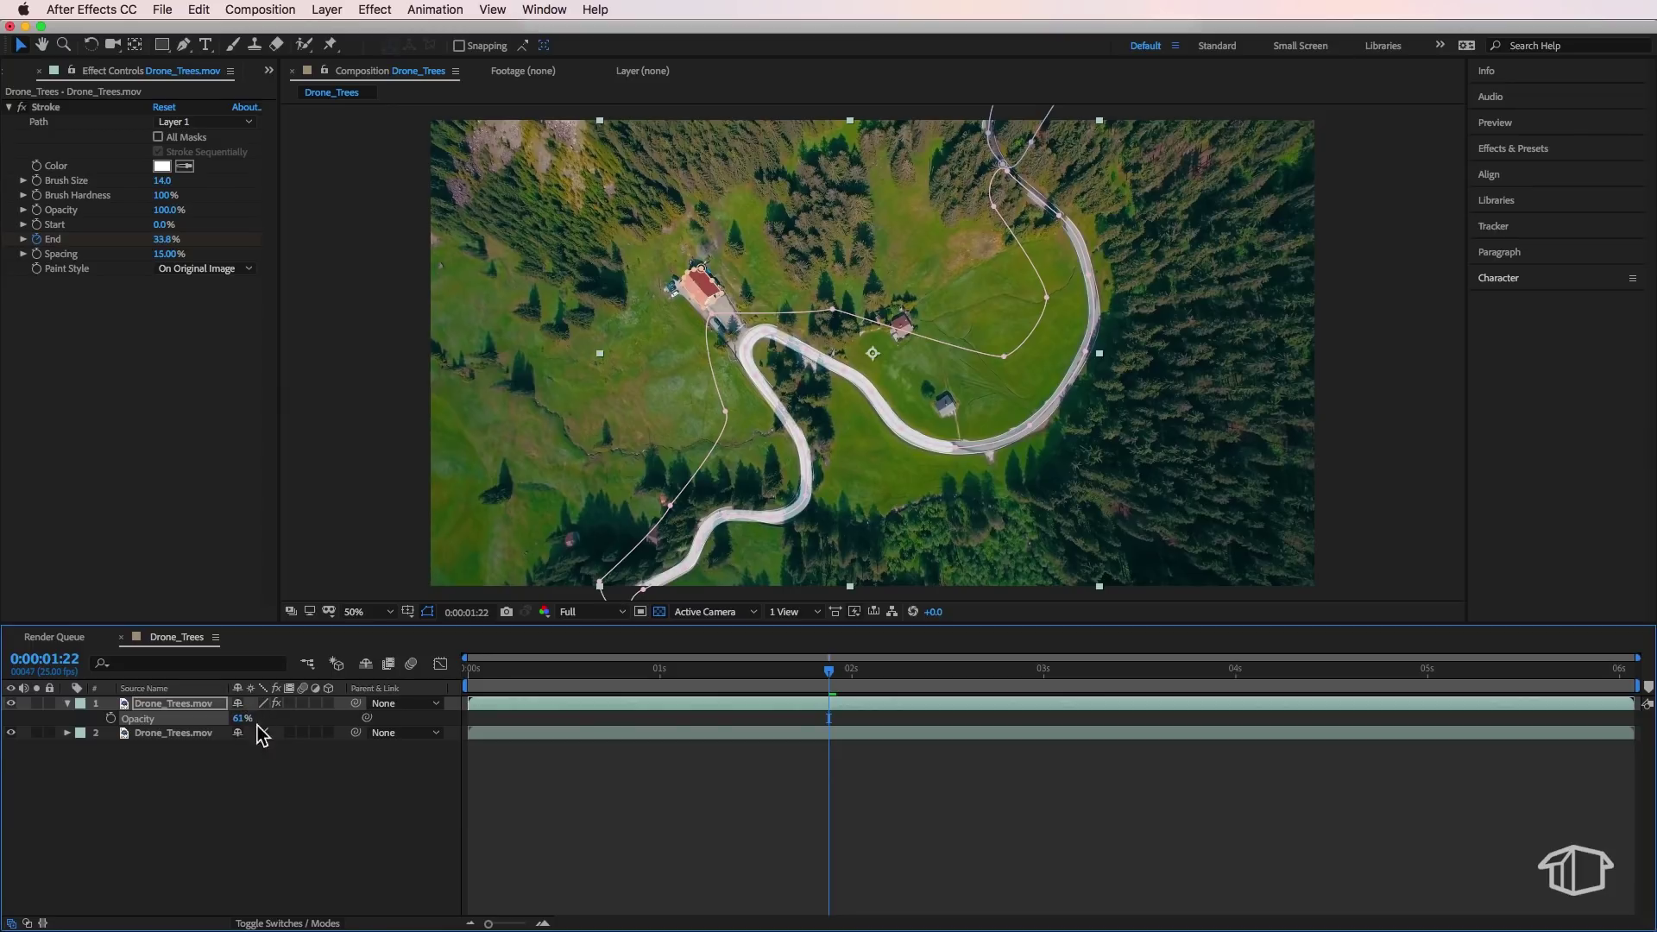
left_click(257, 725)
- Try the stroke's Spacing at 100% and undo the change
left_click(151, 703)
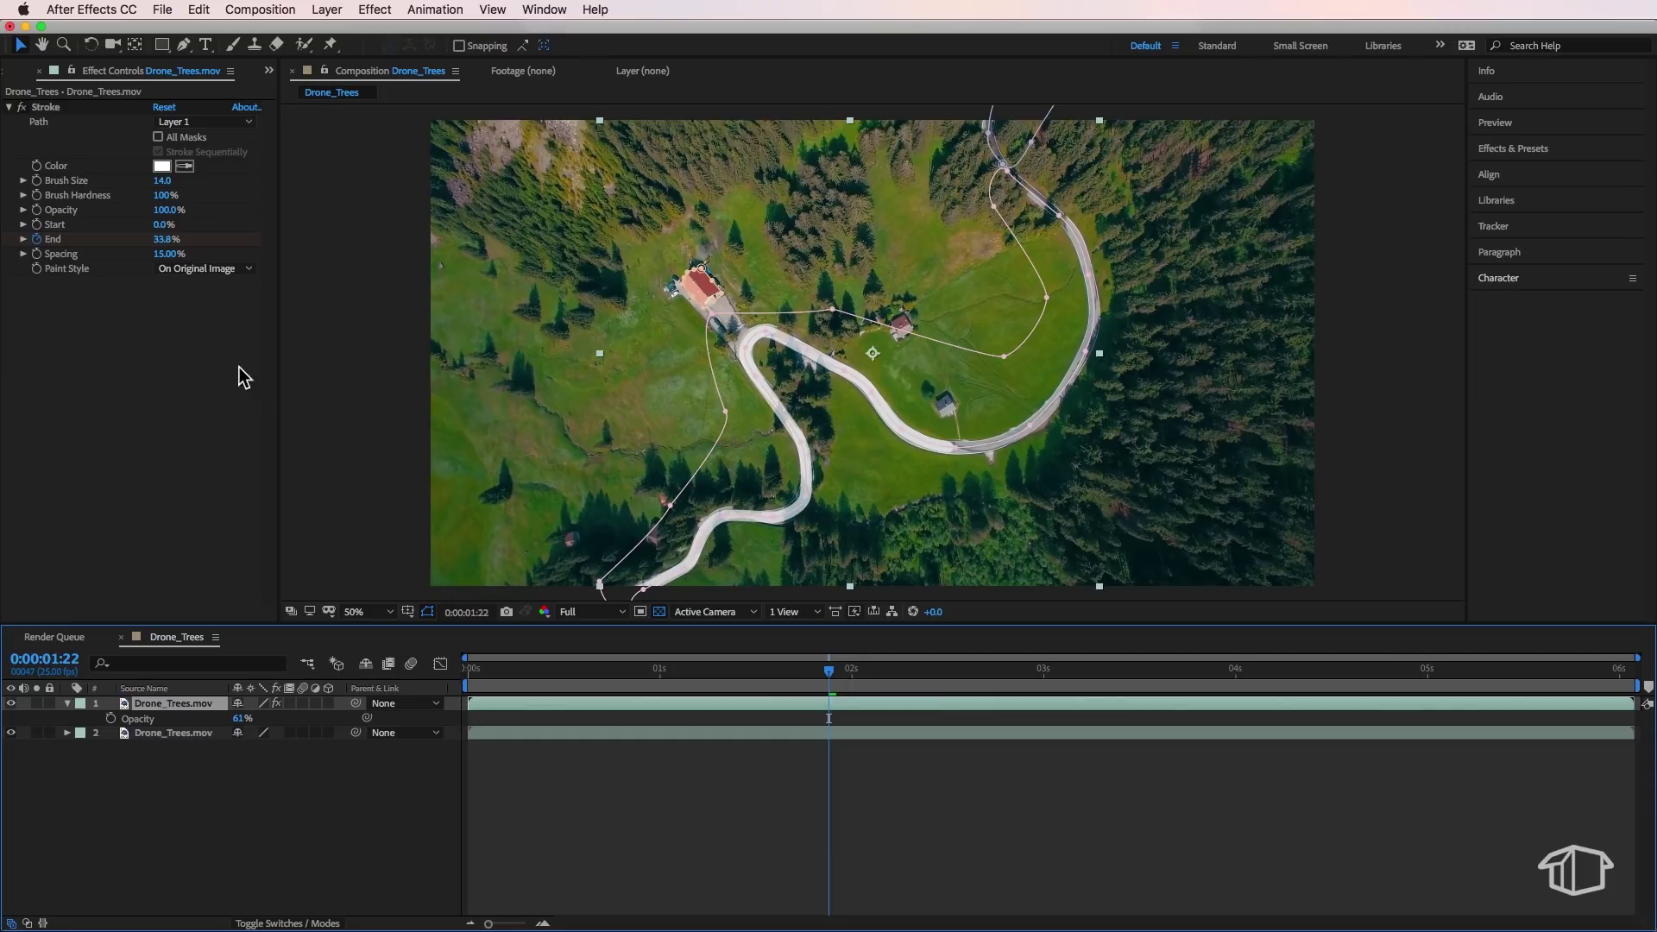
left_click_drag(165, 253, 238, 250)
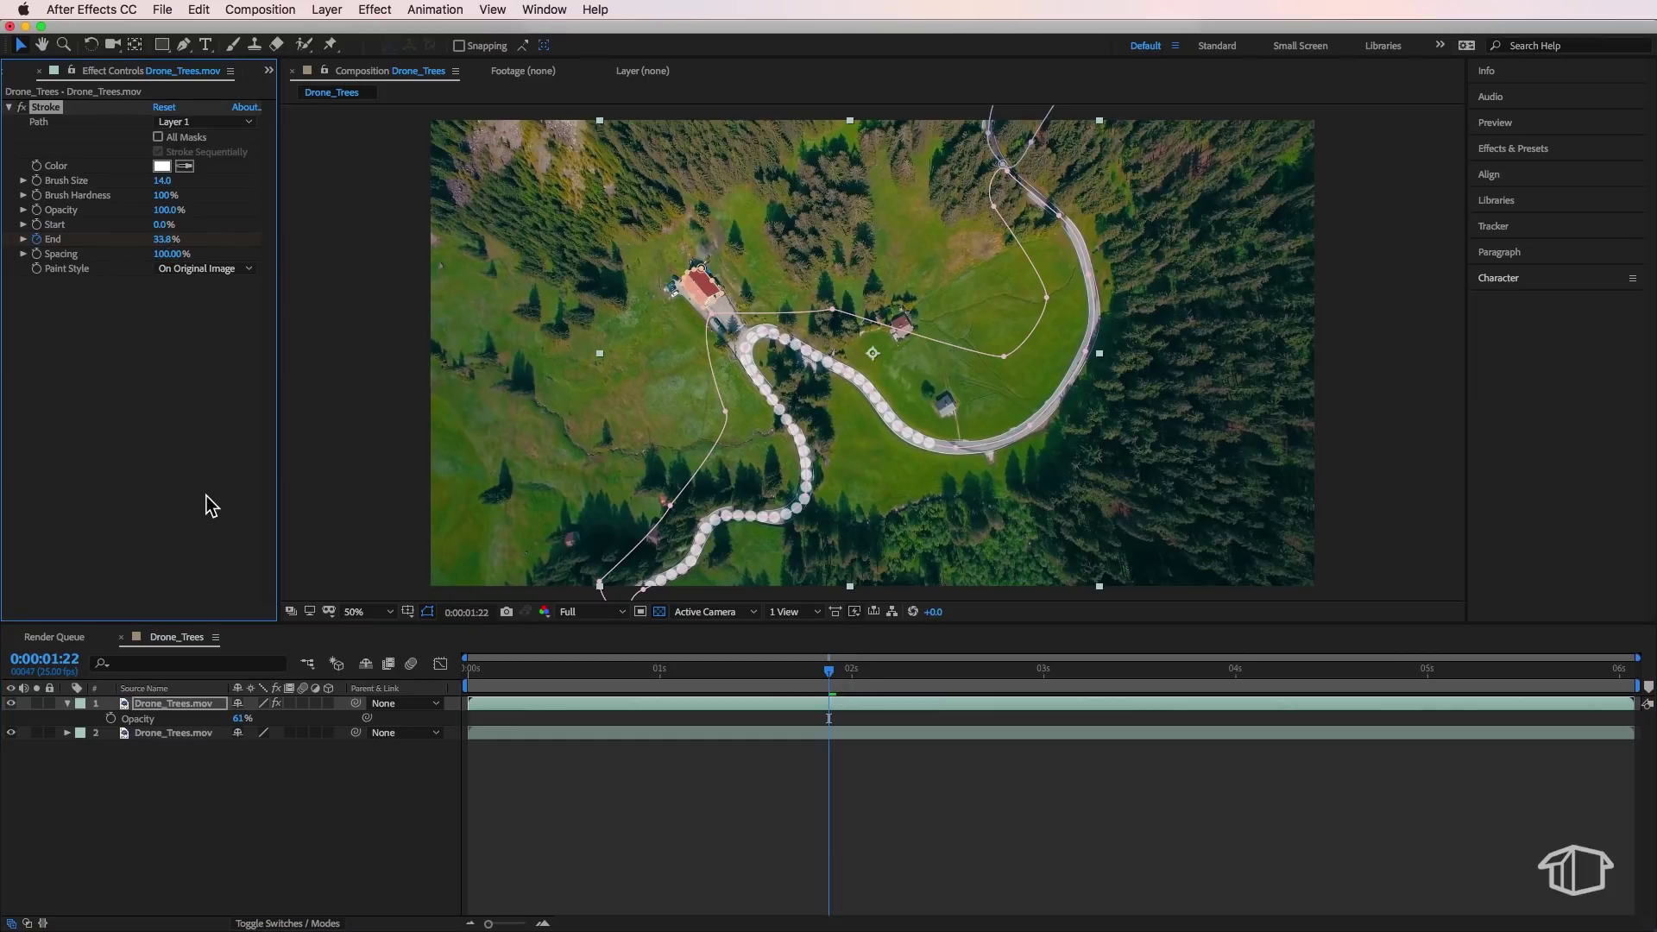
key("ctrl+z")
- Go to 0:00:03:00 and reveal the upper layer's keyframed properties in the timeline
left_click_drag(829, 671, 1043, 674)
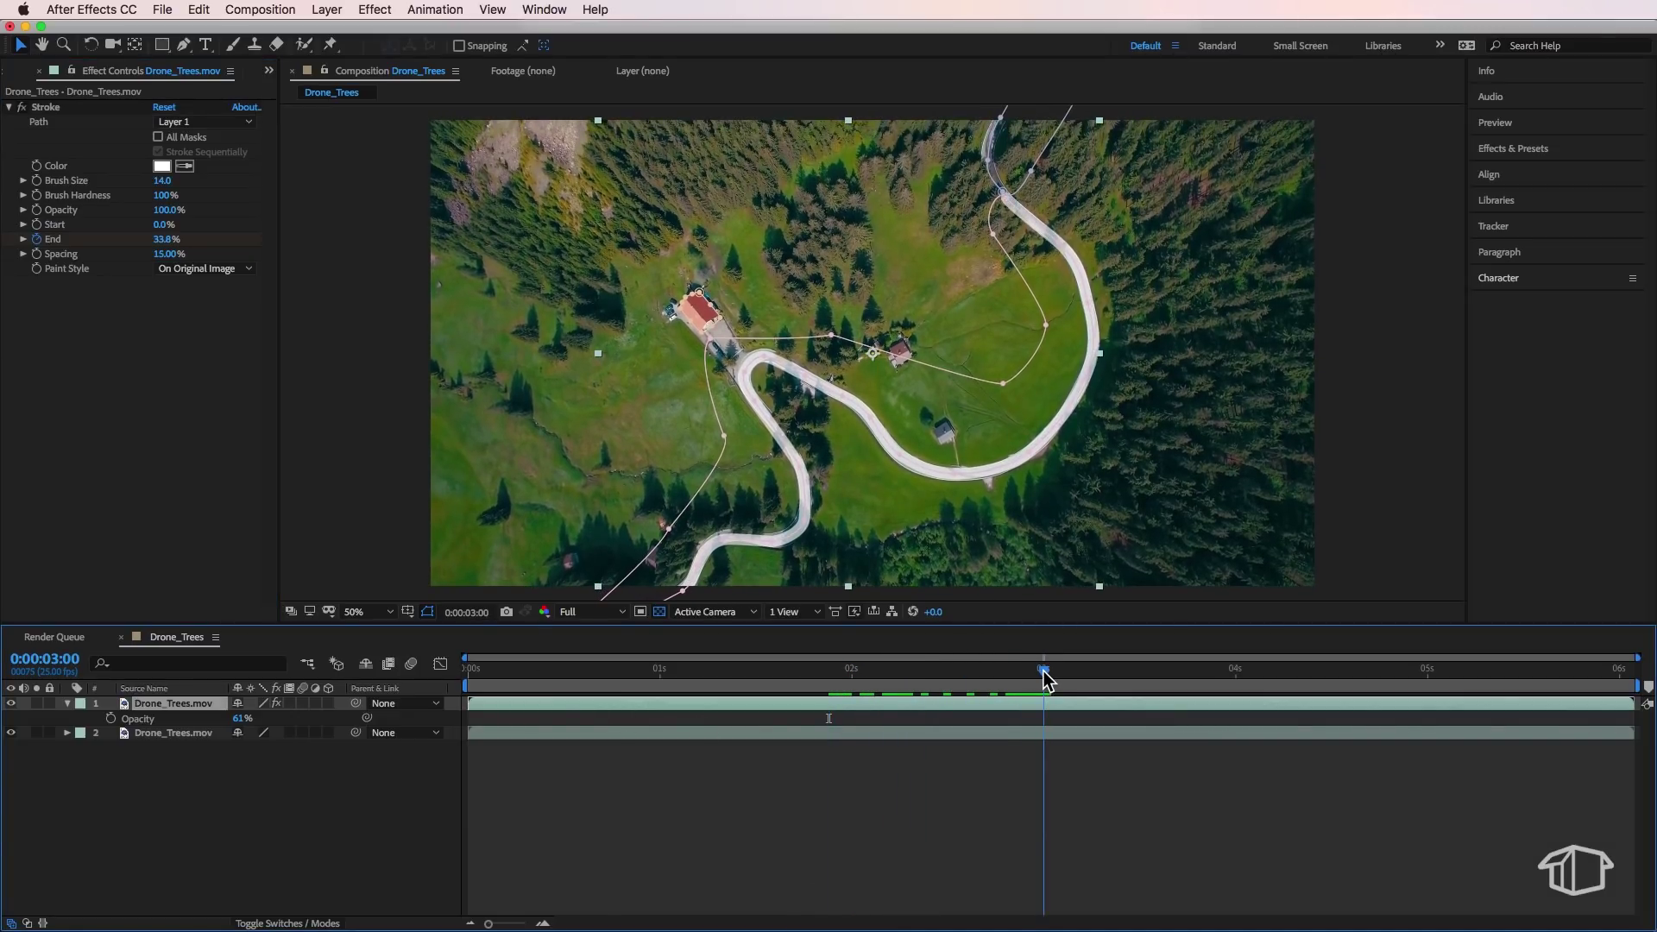
key("u")
left_click(1090, 861)
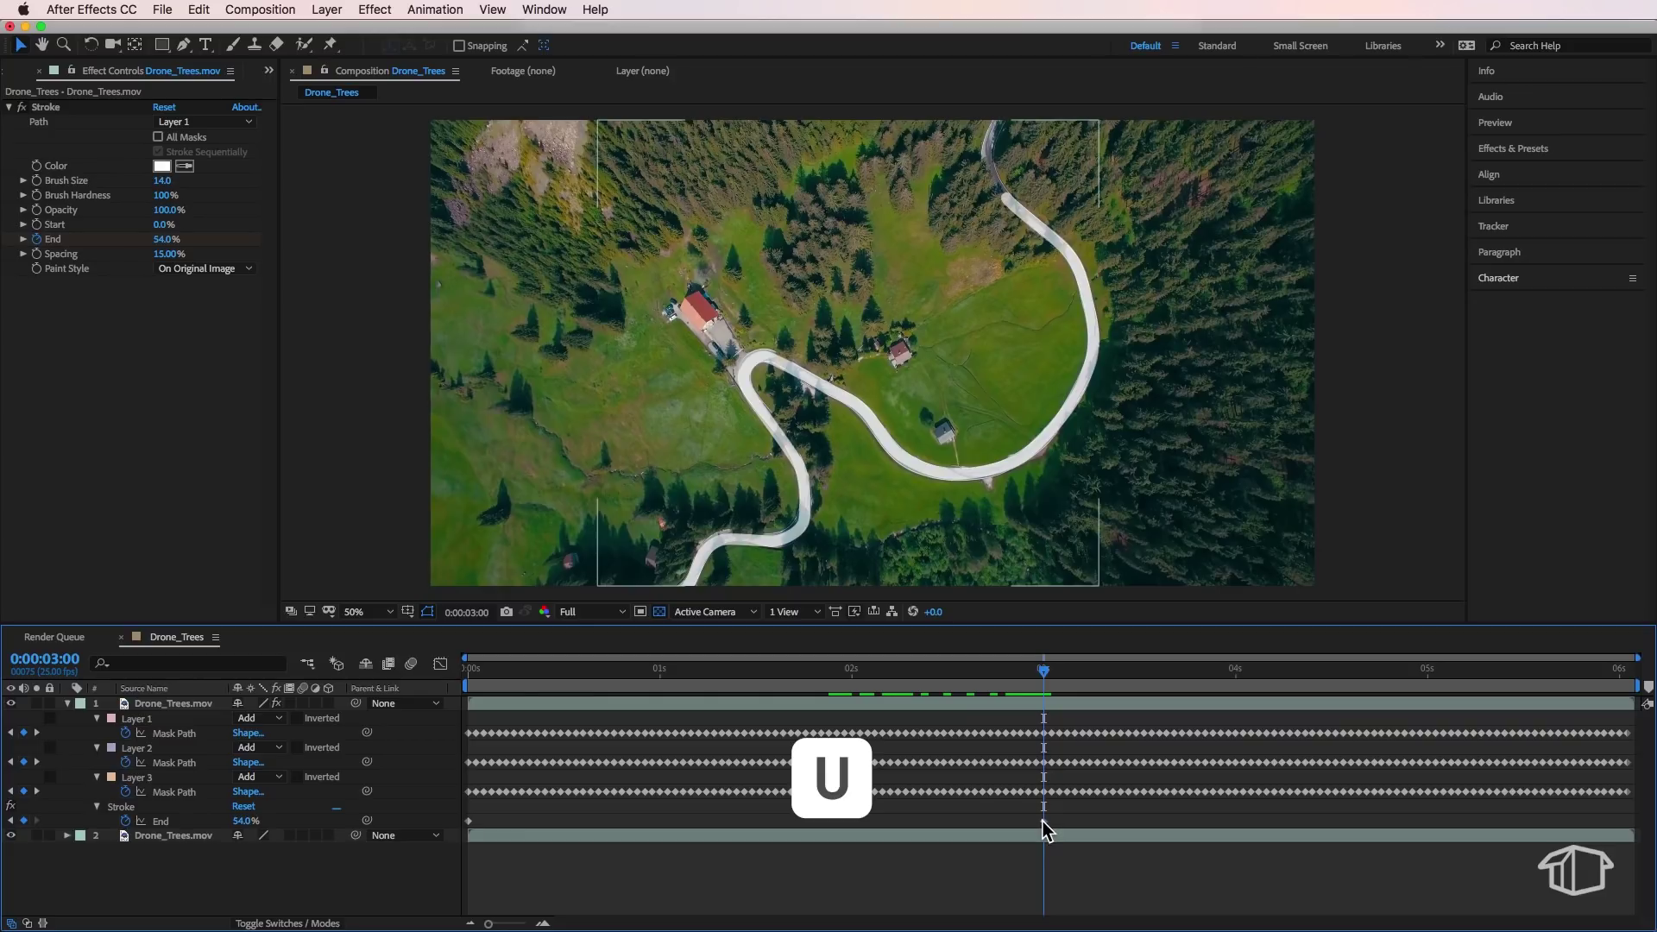
left_click(1055, 708)
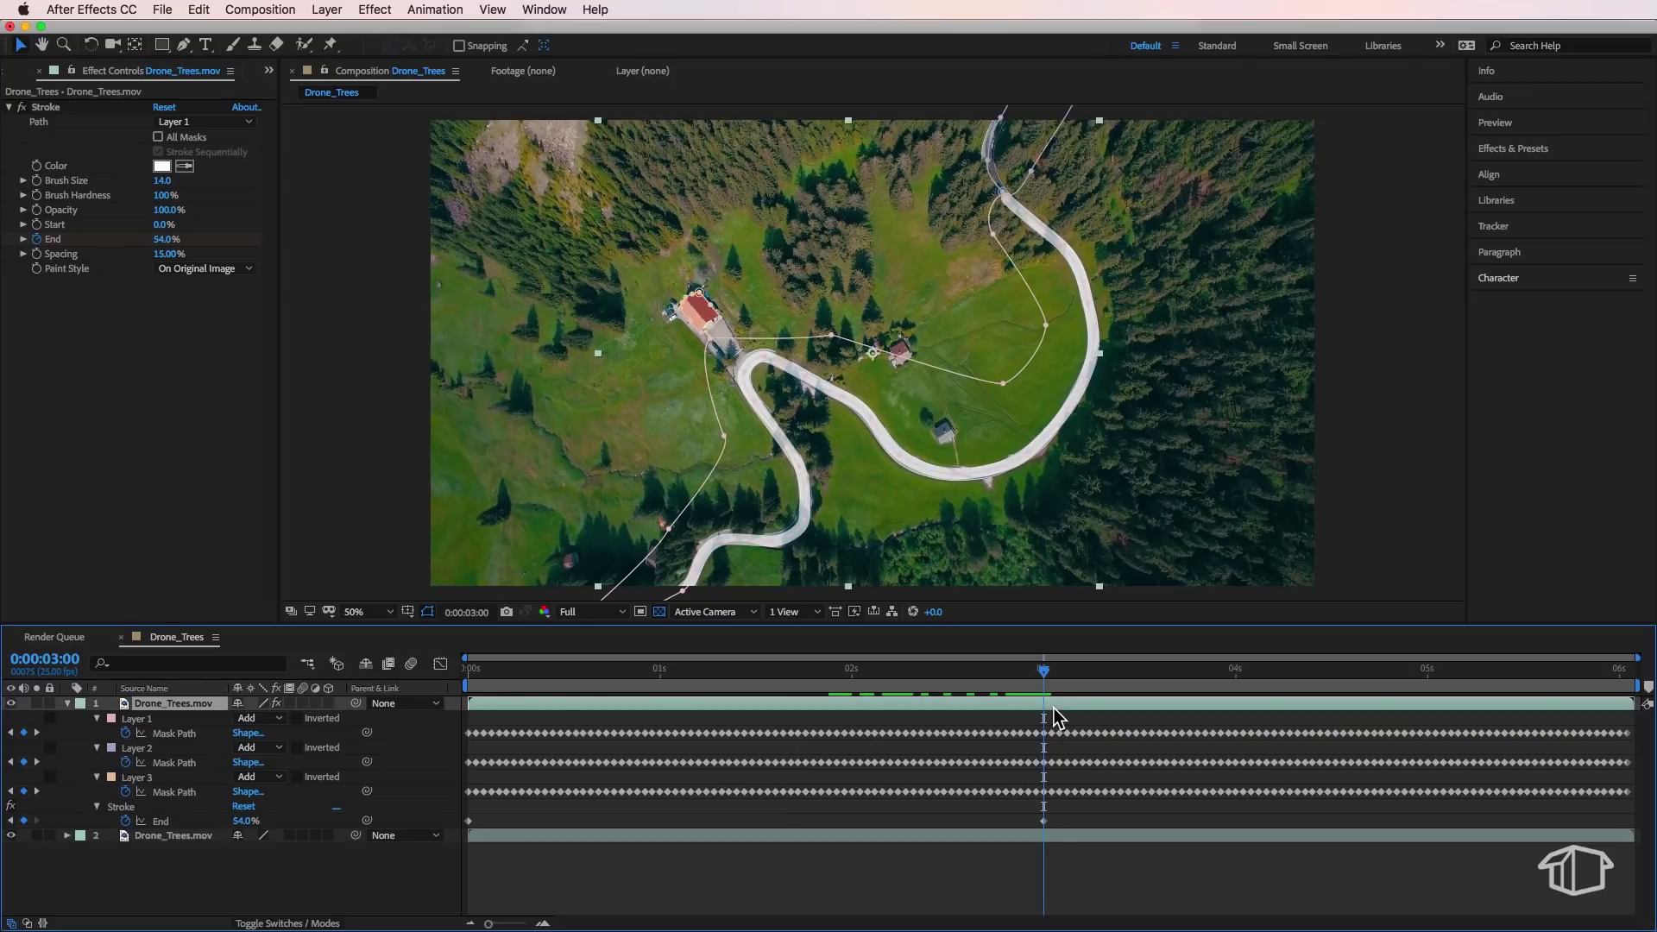
- Duplicate the Stroke effect and set the copy's Path to Layer 2
left_click(43, 107)
key("super+d")
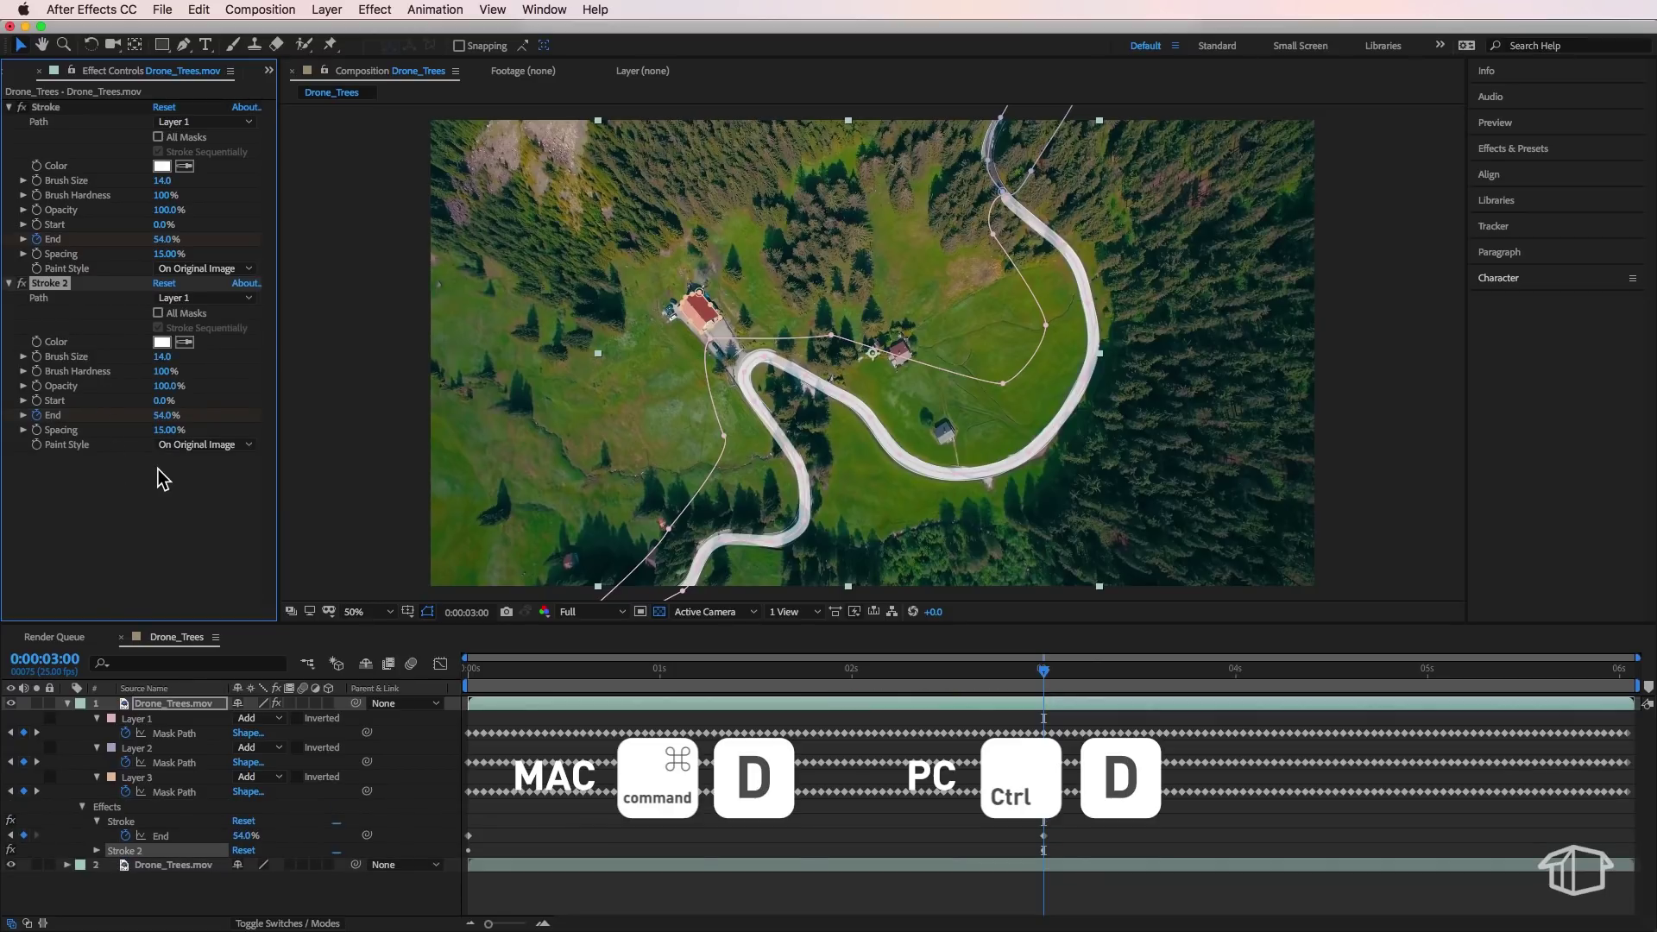
left_click(186, 298)
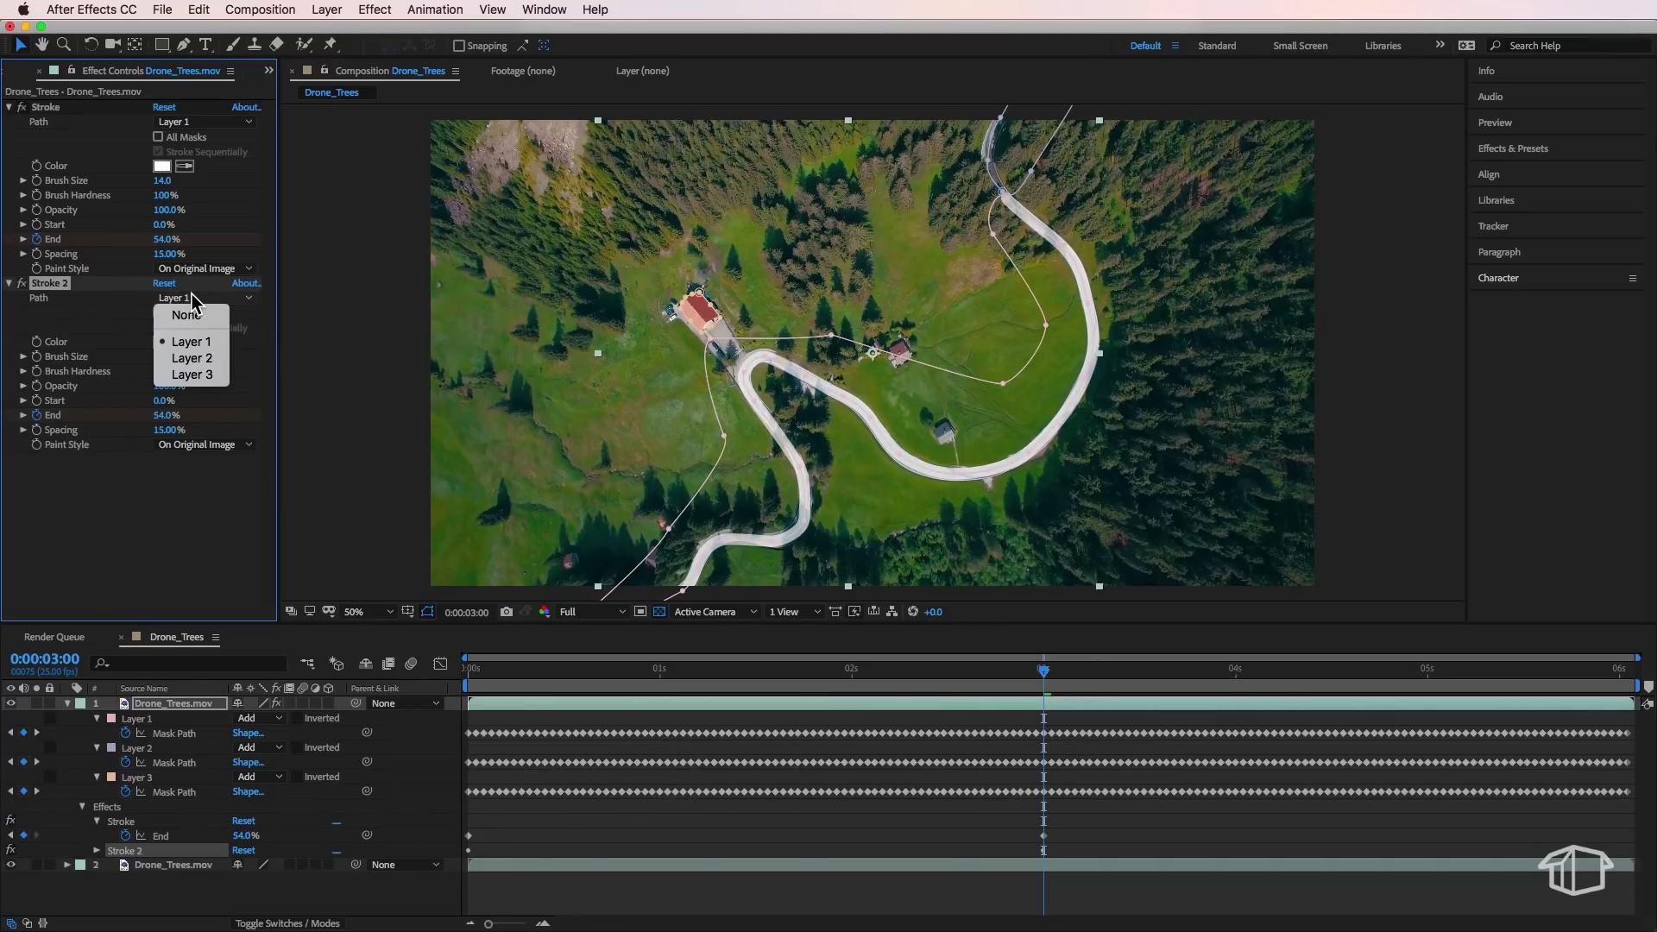
left_click(192, 358)
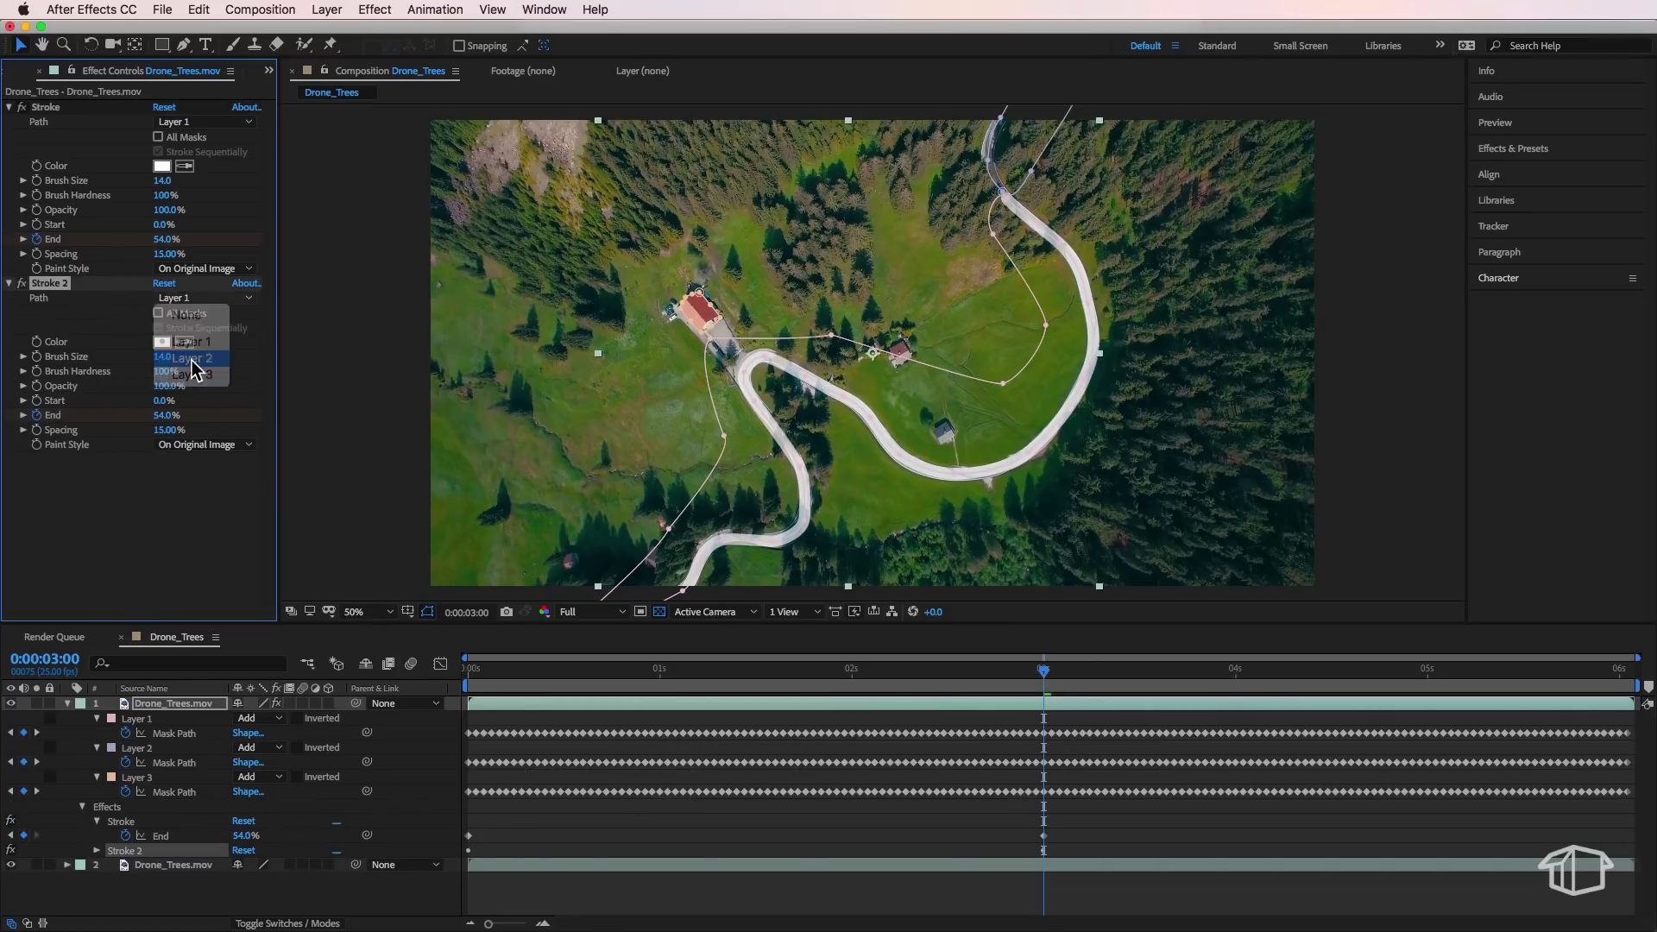
- Delete the Stroke 2 effect's End keyframe at the start of the timeline
left_click(96, 850)
scroll(134, 798, "down", 1)
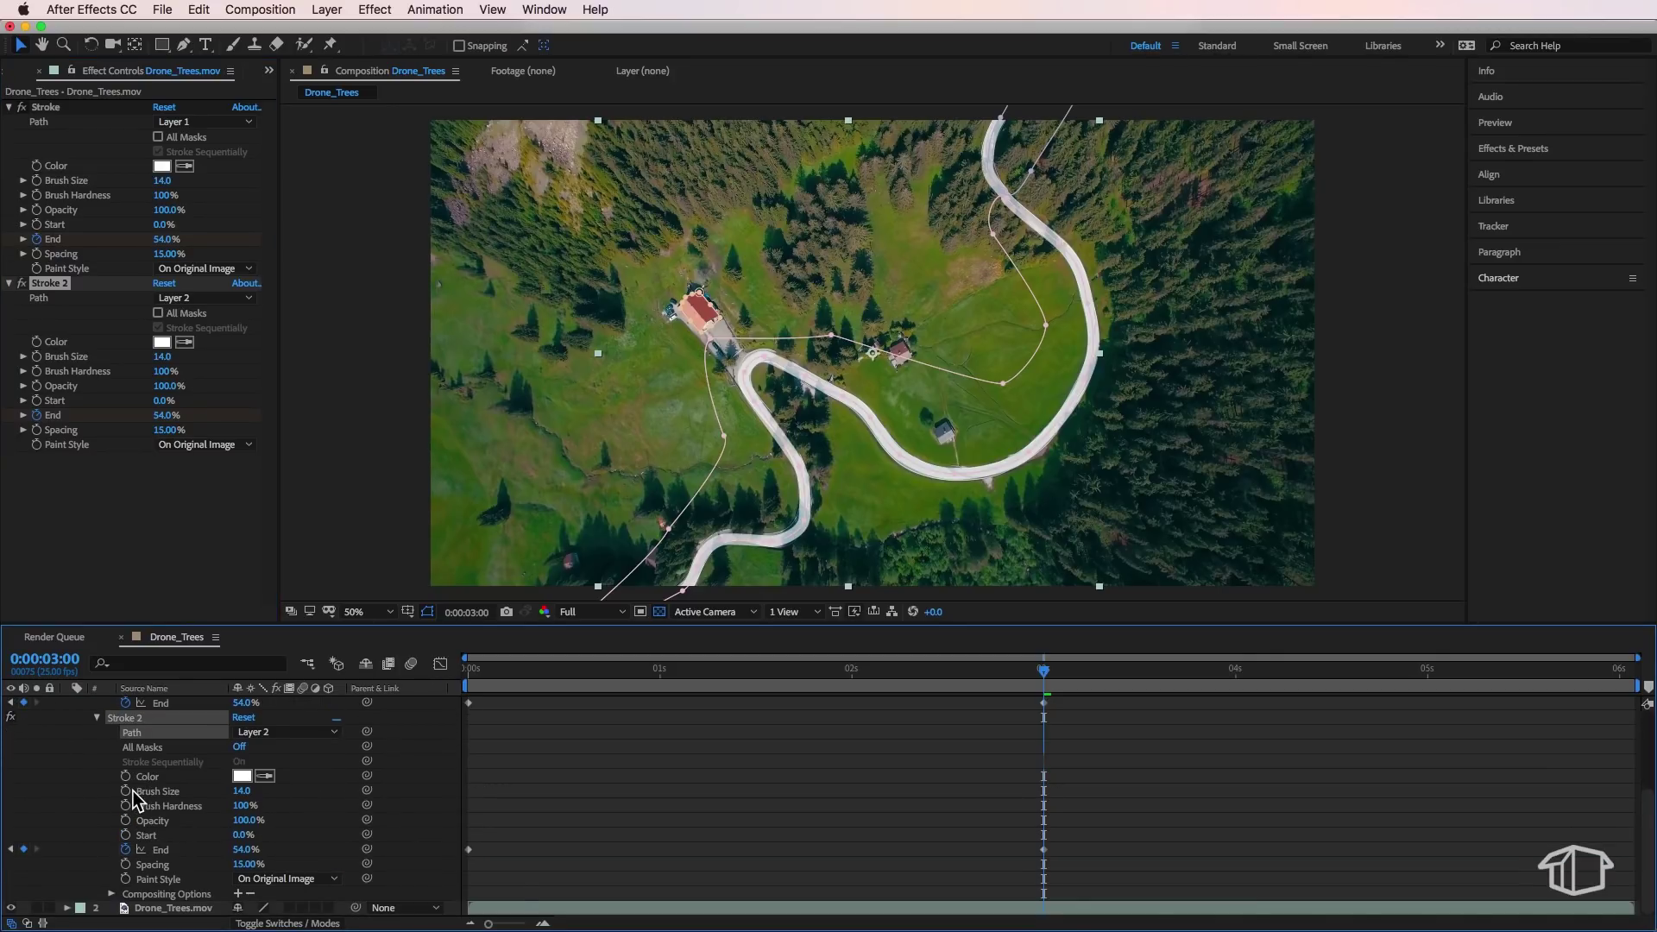
left_click(468, 849)
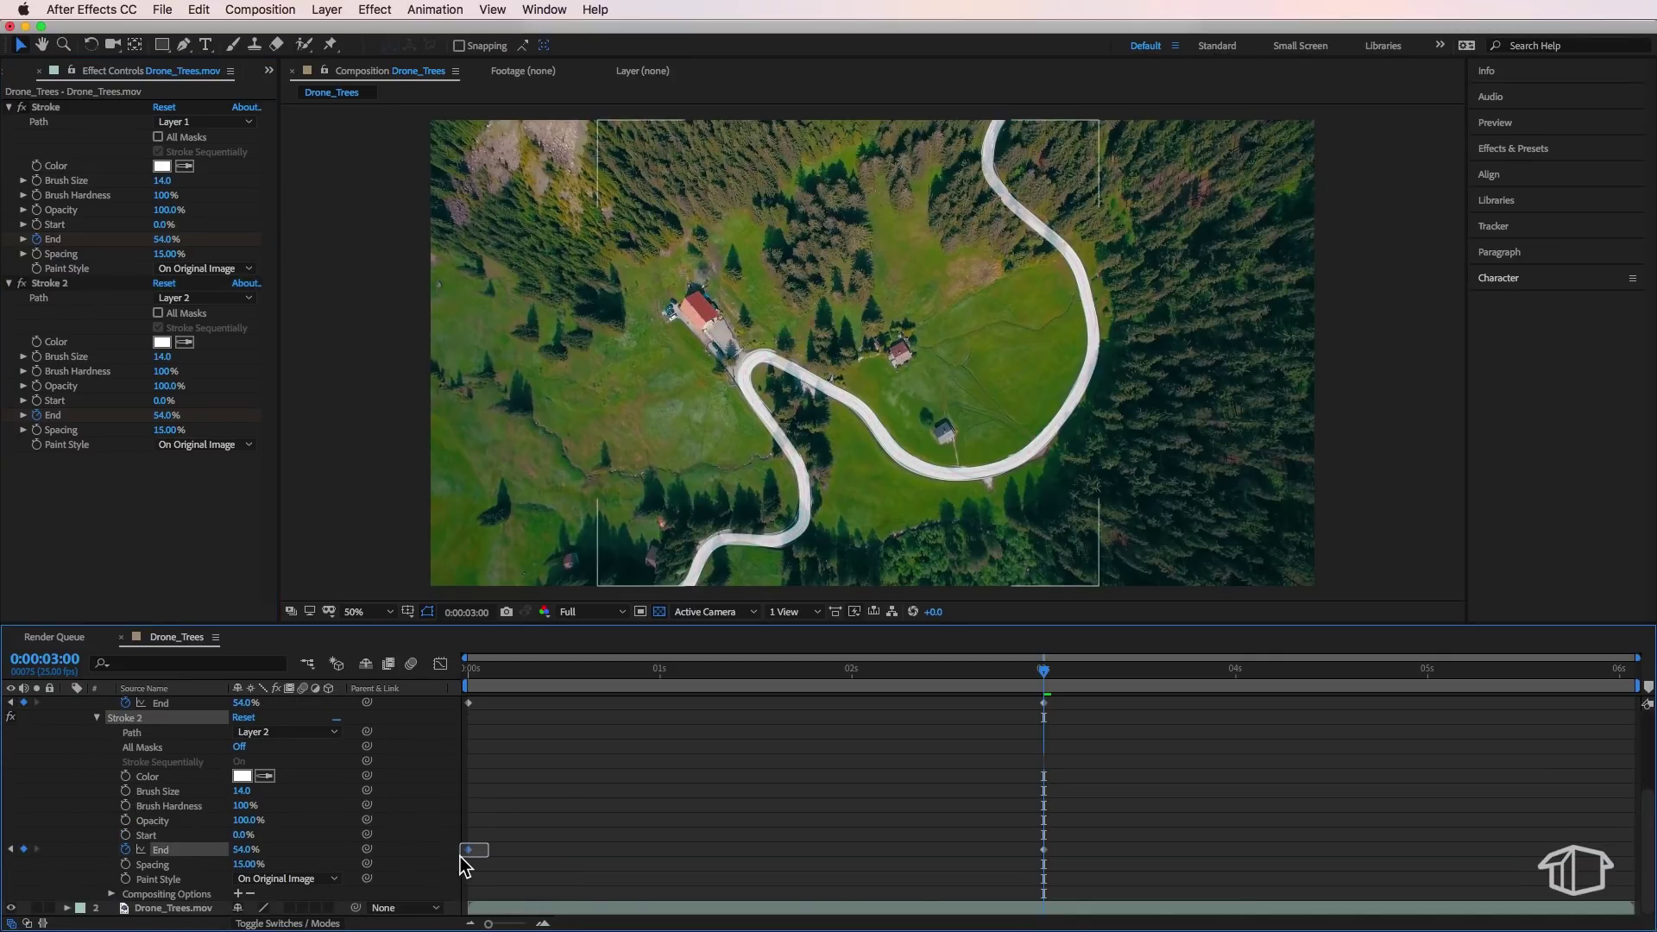
key("Delete")
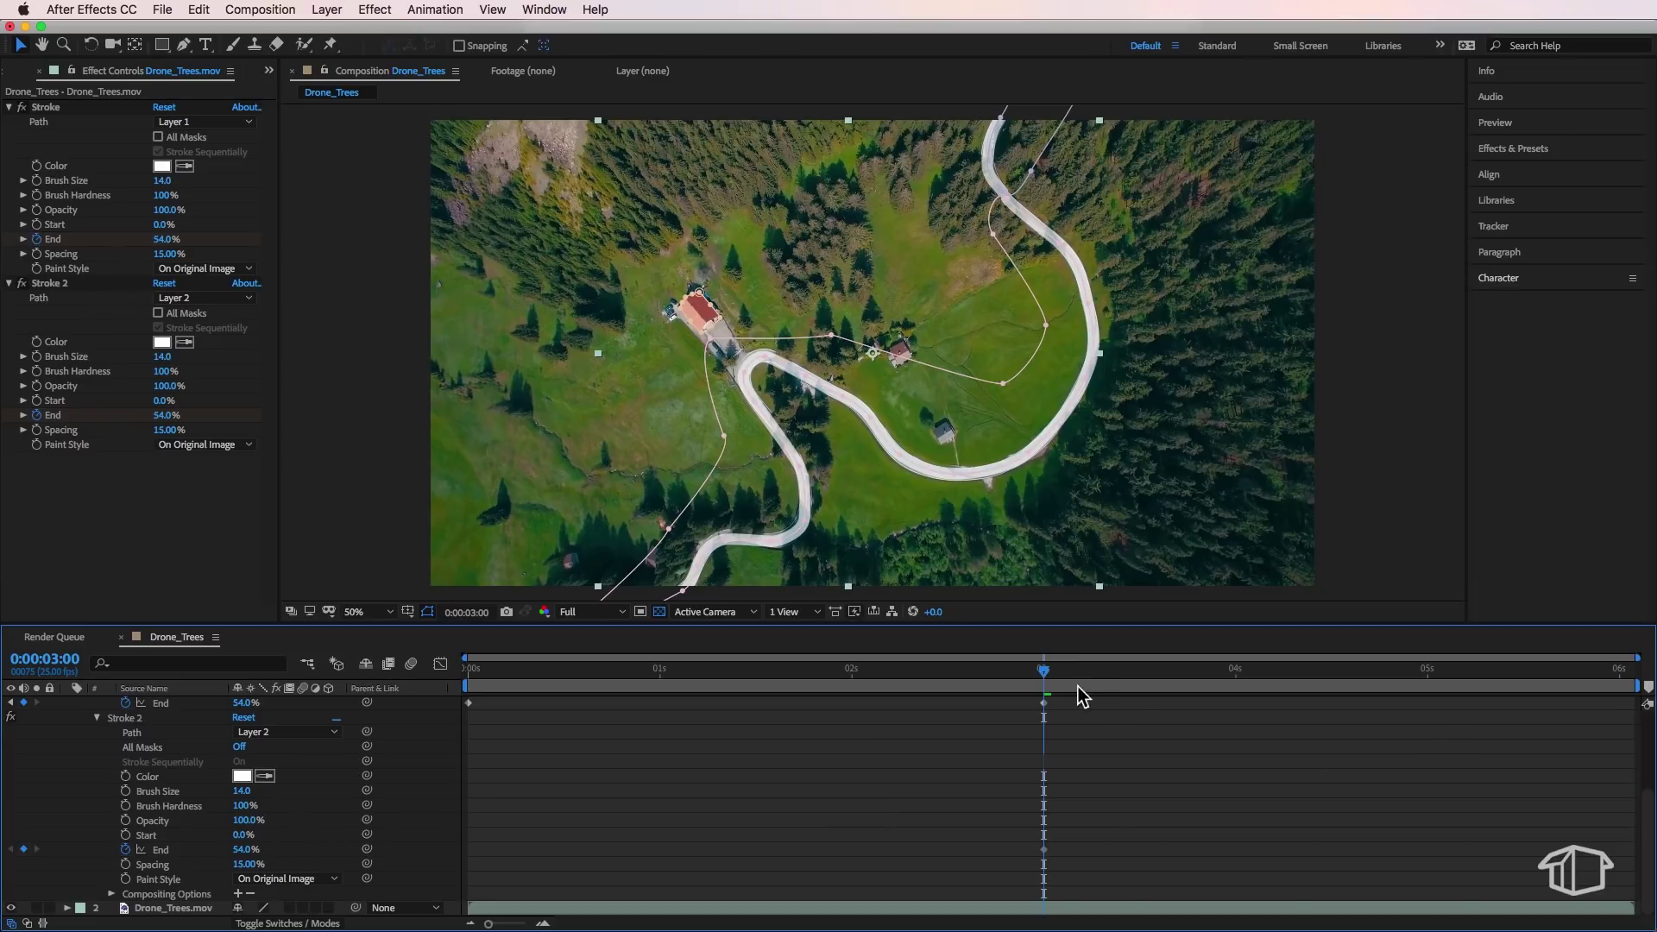
- Add a 54% End keyframe for Stroke 2 at 0:00:06:01 and set its End keyframe at 0:00:03:00 to 0%
left_click_drag(1048, 670, 1639, 698)
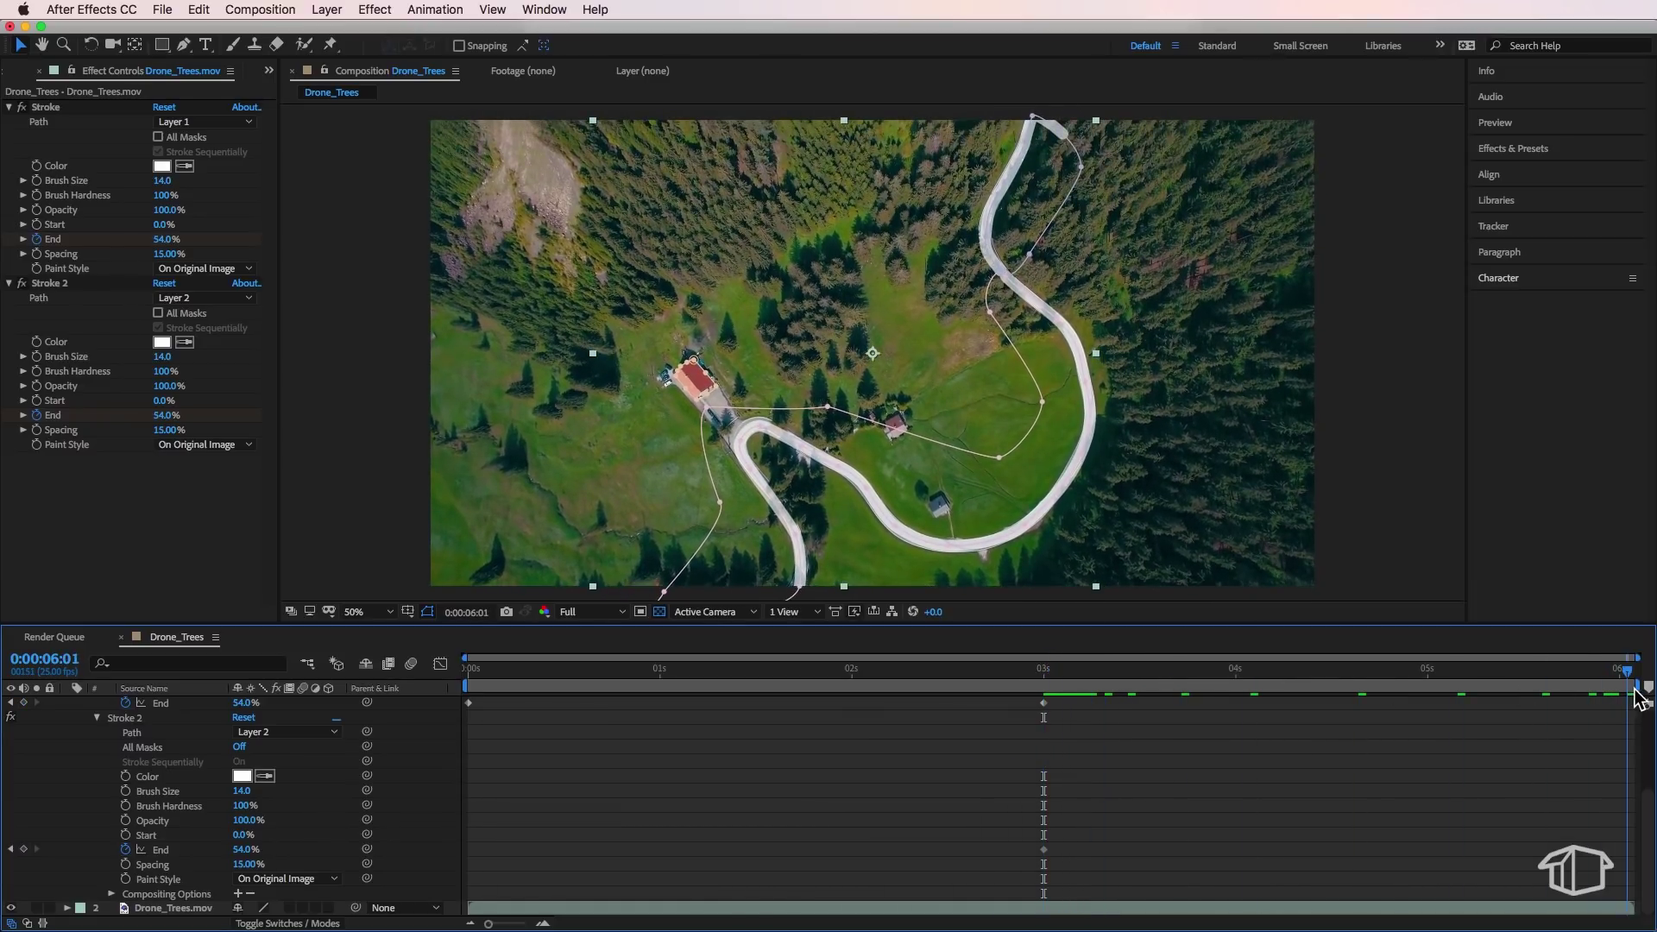
left_click(24, 849)
left_click(10, 849)
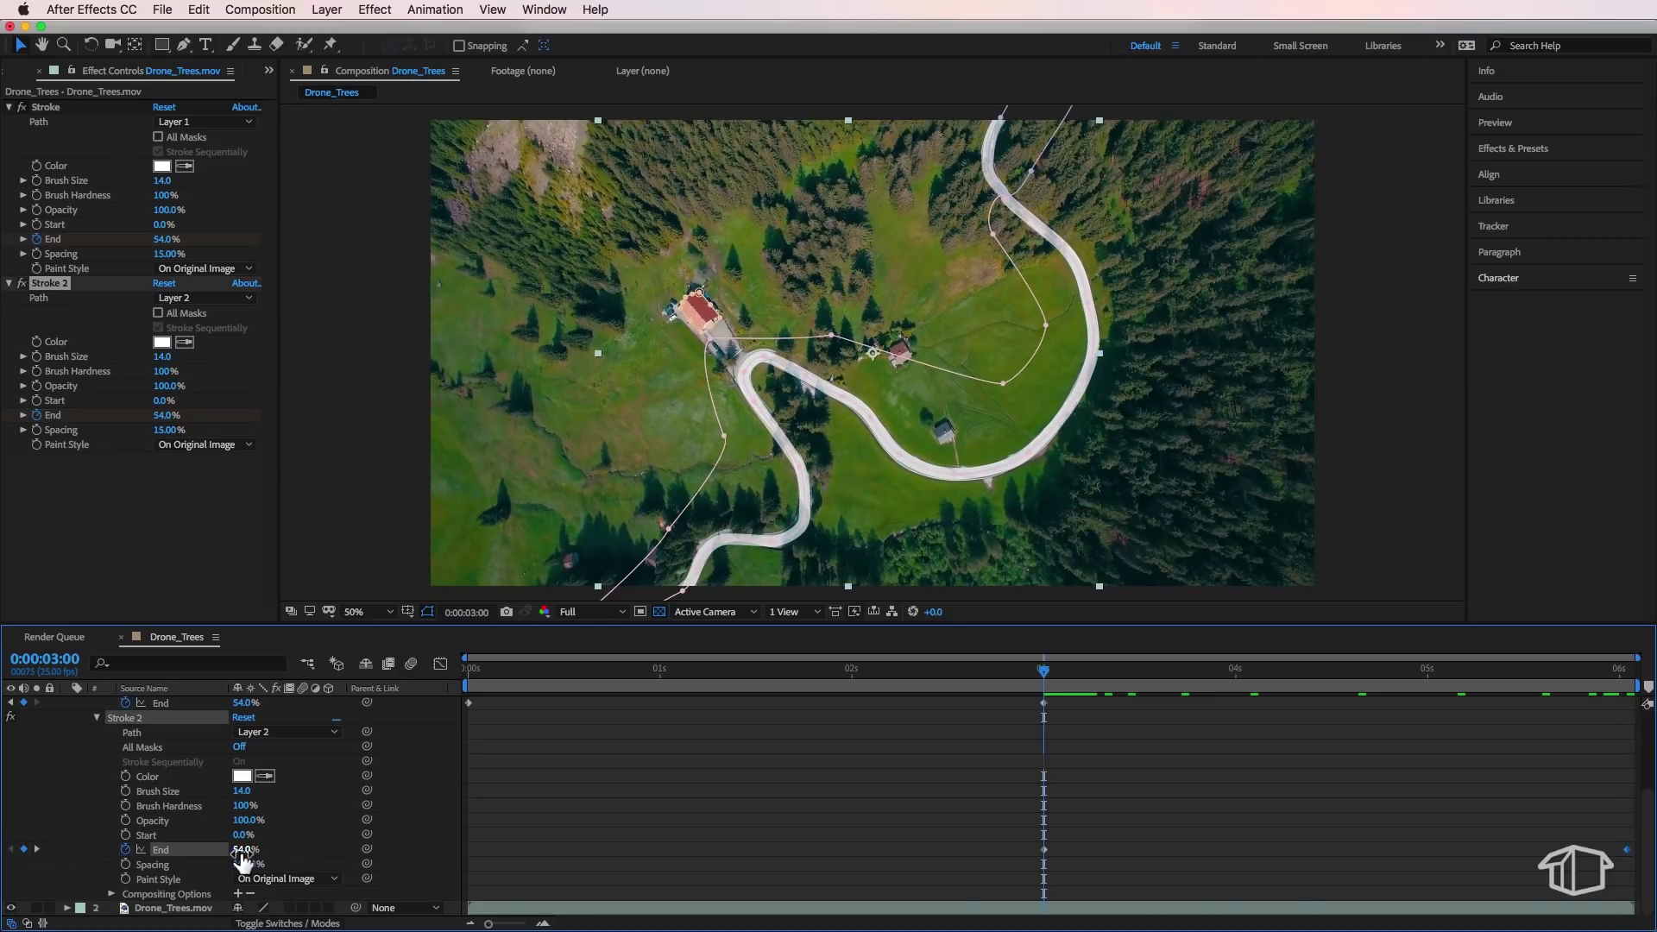
left_click_drag(244, 851, 188, 852)
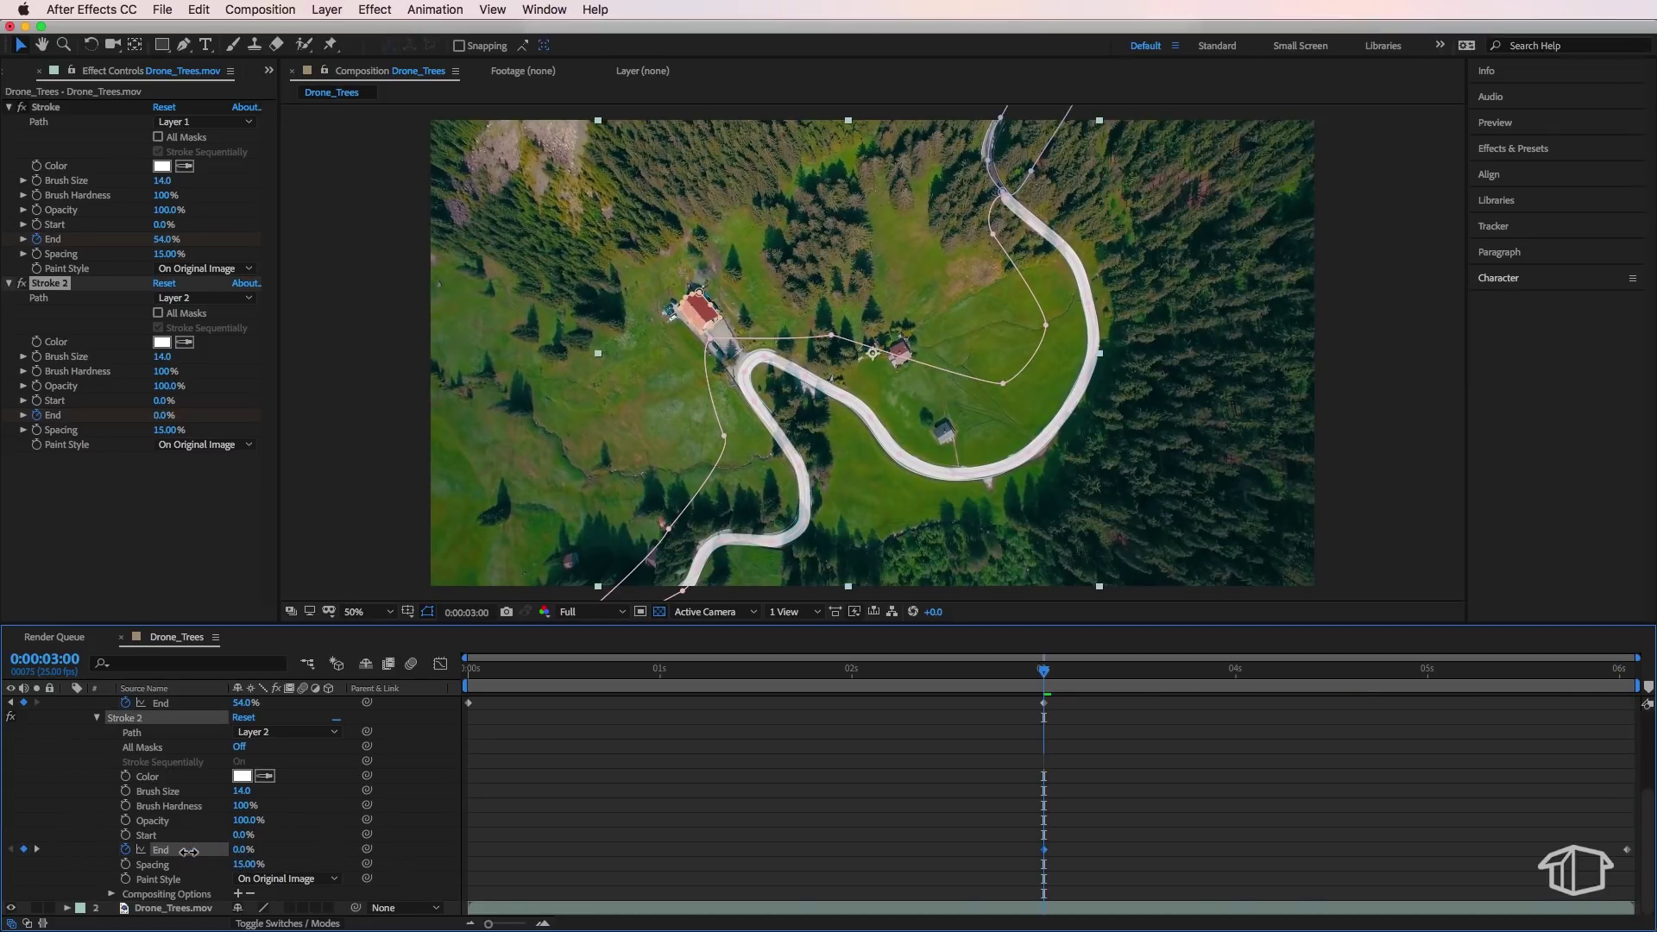
- Preview the transition from the first stroke's animation to the second from 0:00:02:11
left_click(936, 672)
key("space")
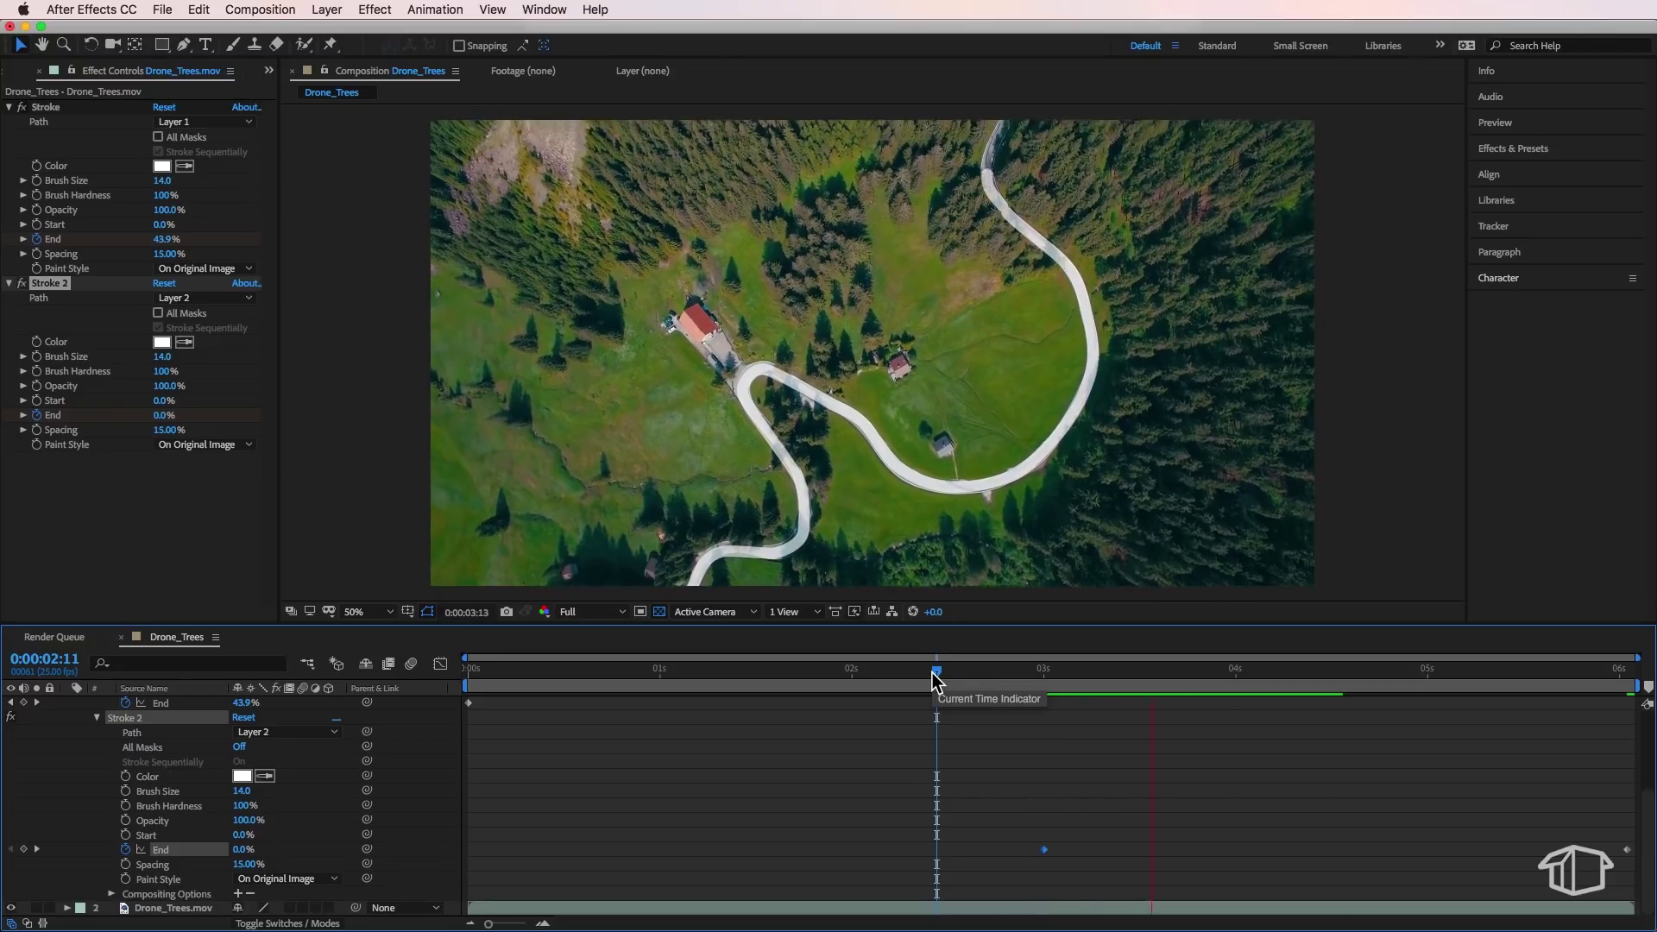
key("space")
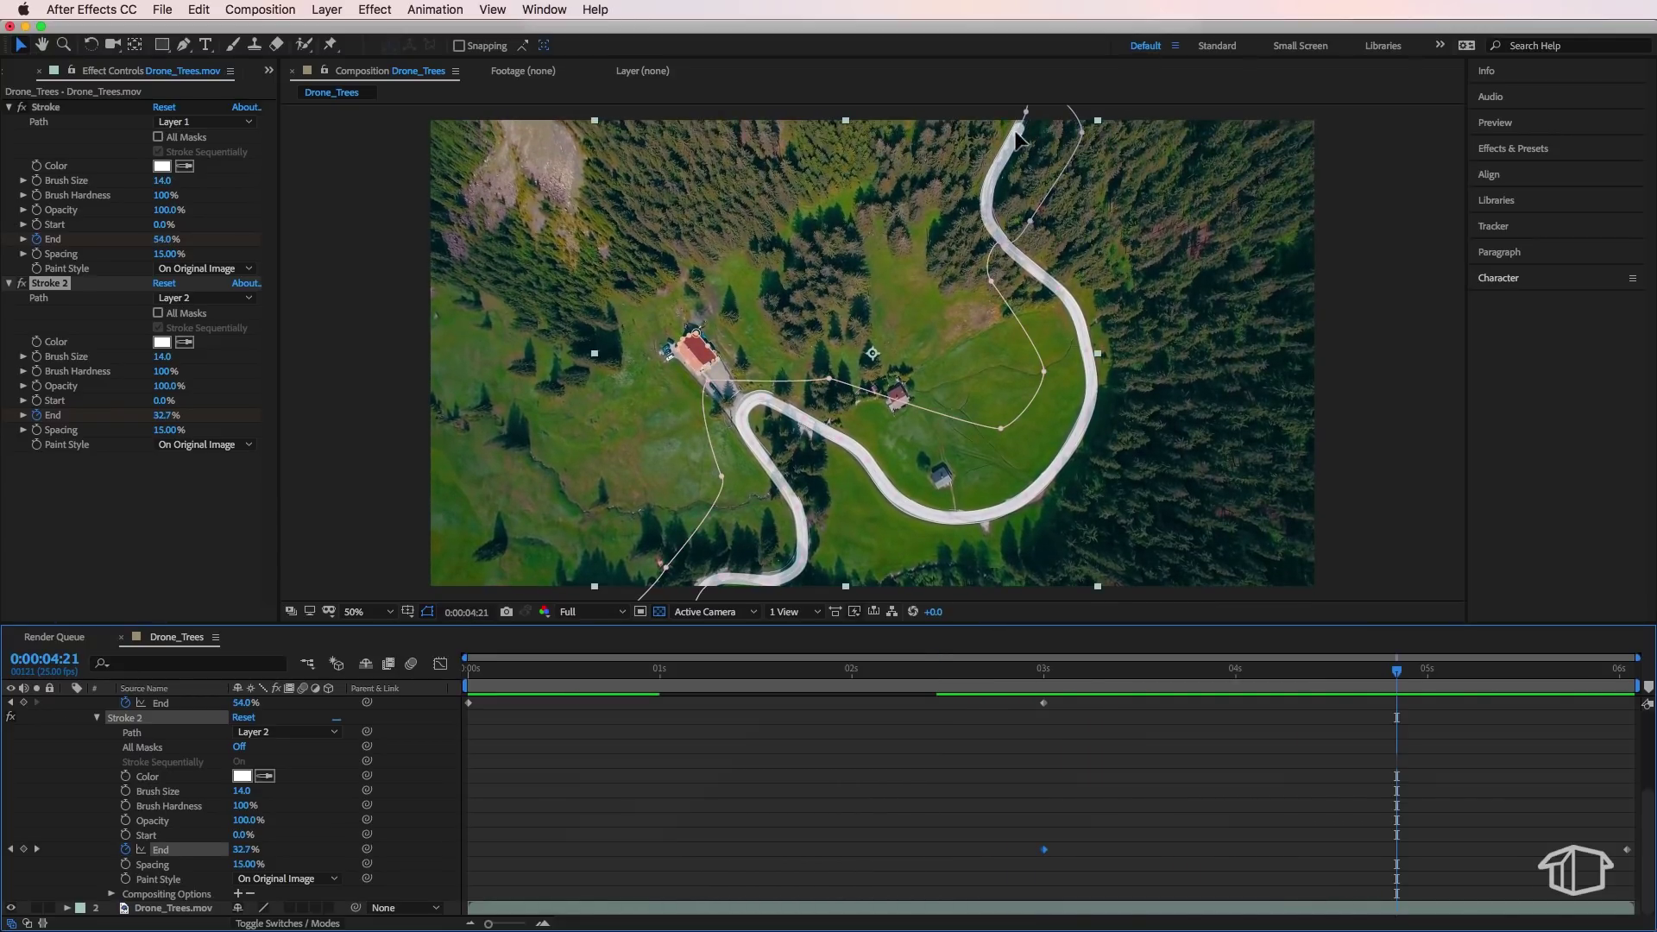
- Move both strokes' End keyframes from 0:00:03:00 to just past 0:00:04:00 and preview the timing
mouse_move(1275, 671)
left_mouse_down()
mouse_move(869, 691)
mouse_move(1267, 695)
left_mouse_up()
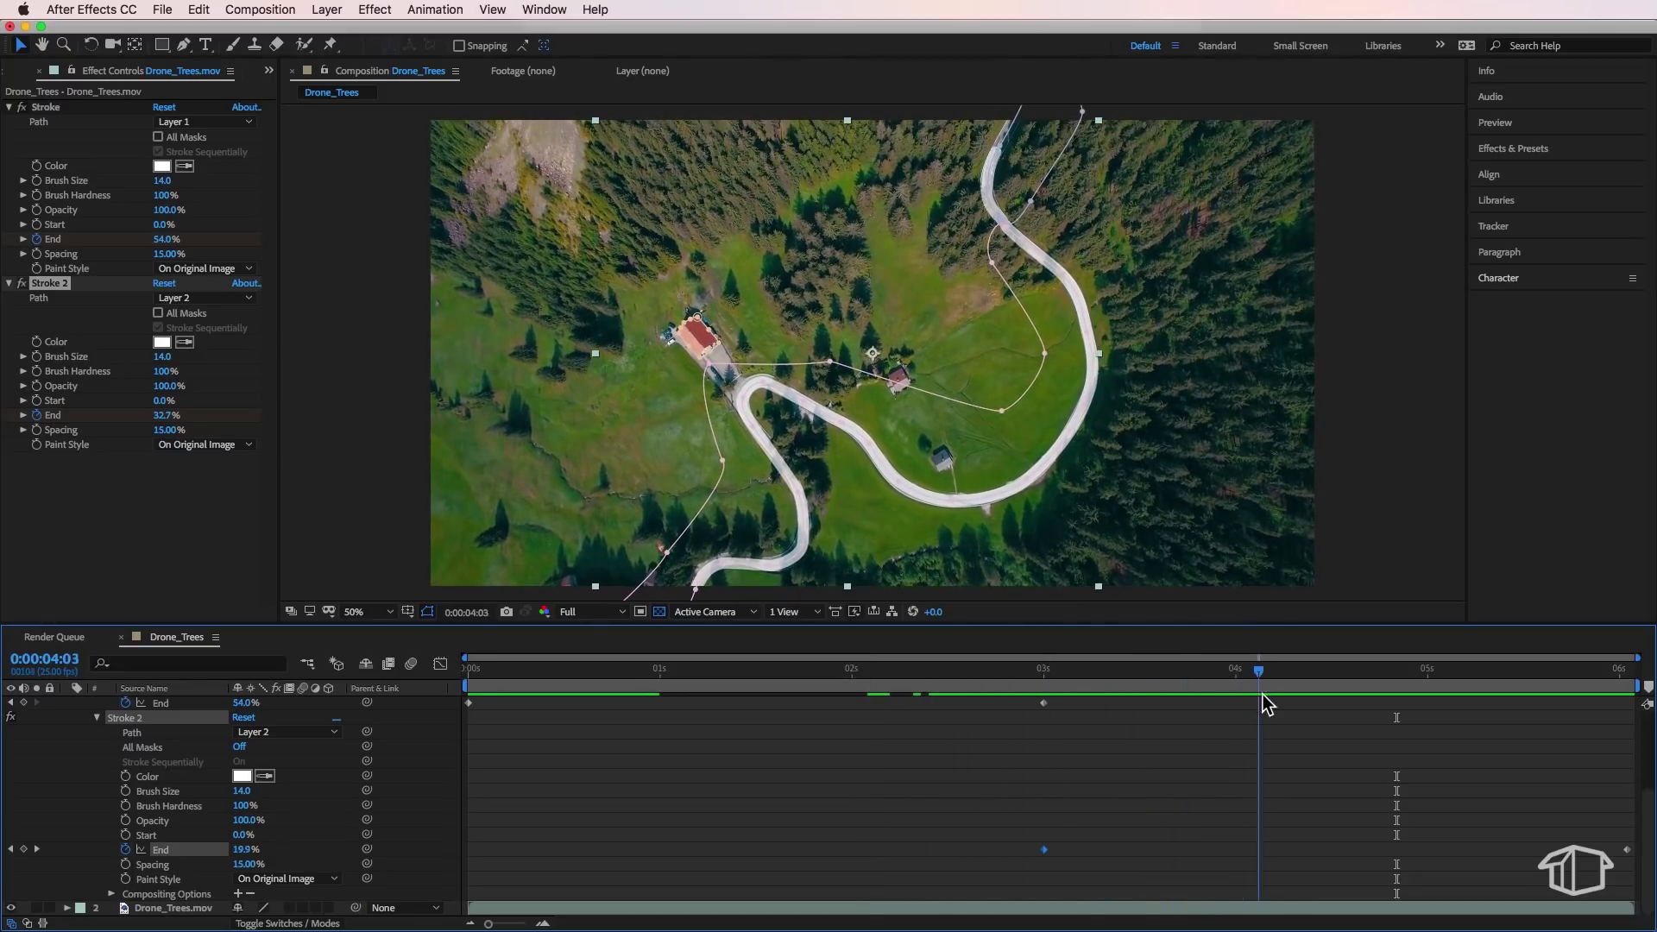
scroll(1068, 780, "up", 3)
mouse_move(1064, 784)
left_mouse_down()
mouse_move(1022, 880)
mouse_move(1266, 865)
left_mouse_up()
mouse_move(1269, 672)
left_mouse_down()
mouse_move(884, 687)
mouse_move(997, 717)
left_mouse_up()
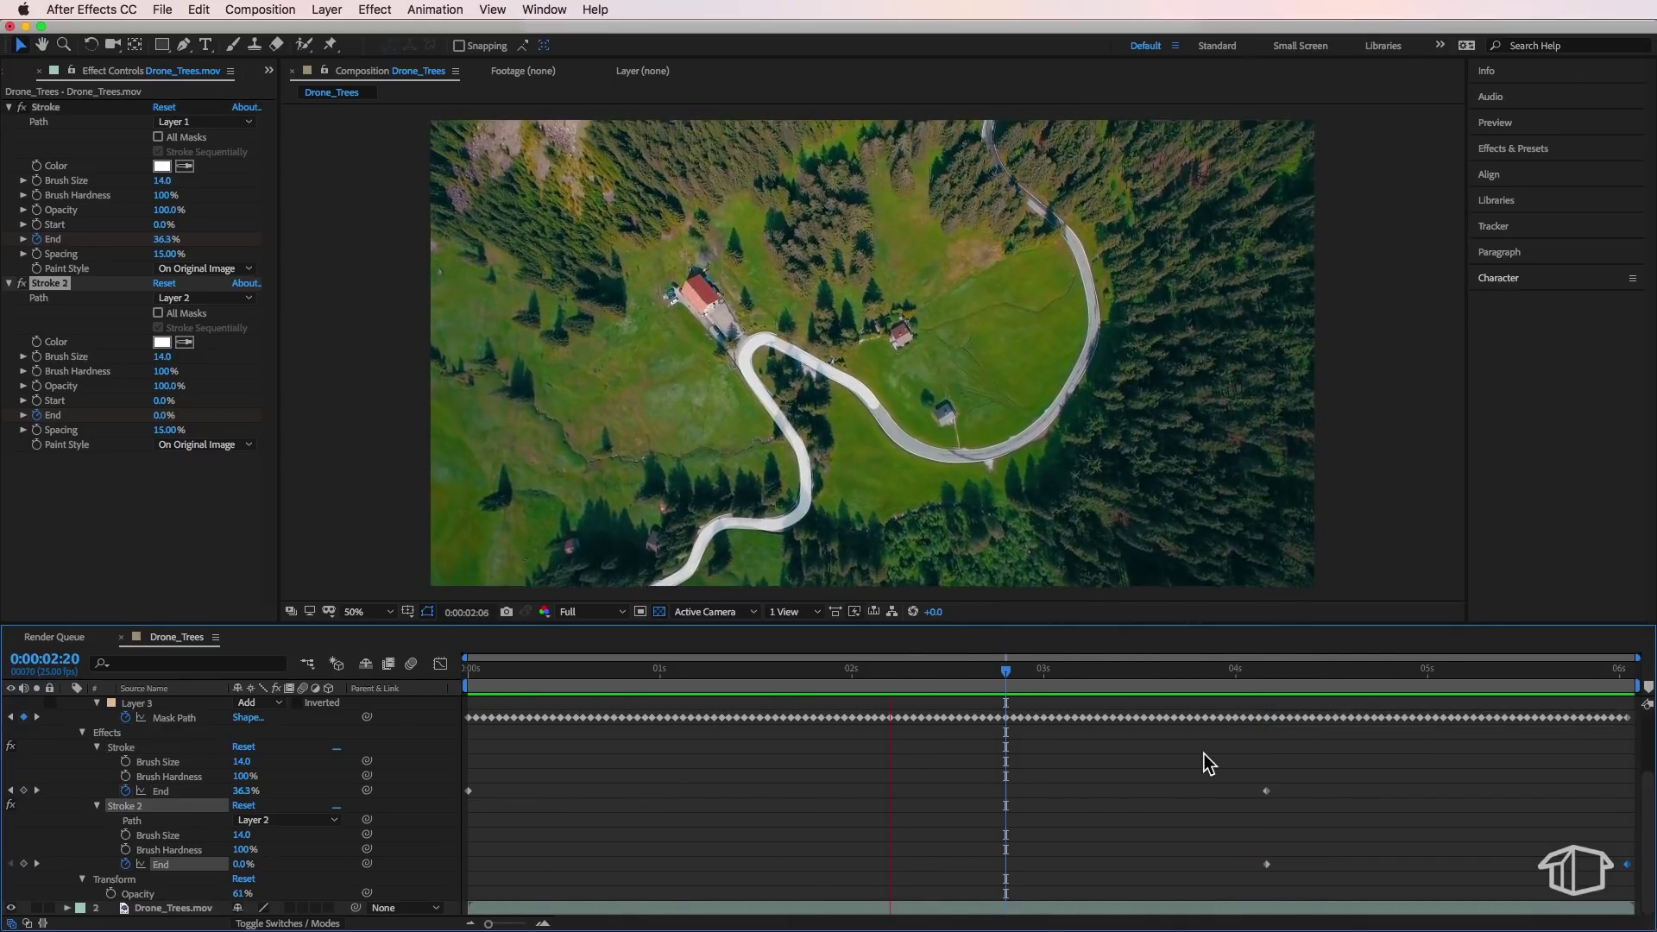
key("space")
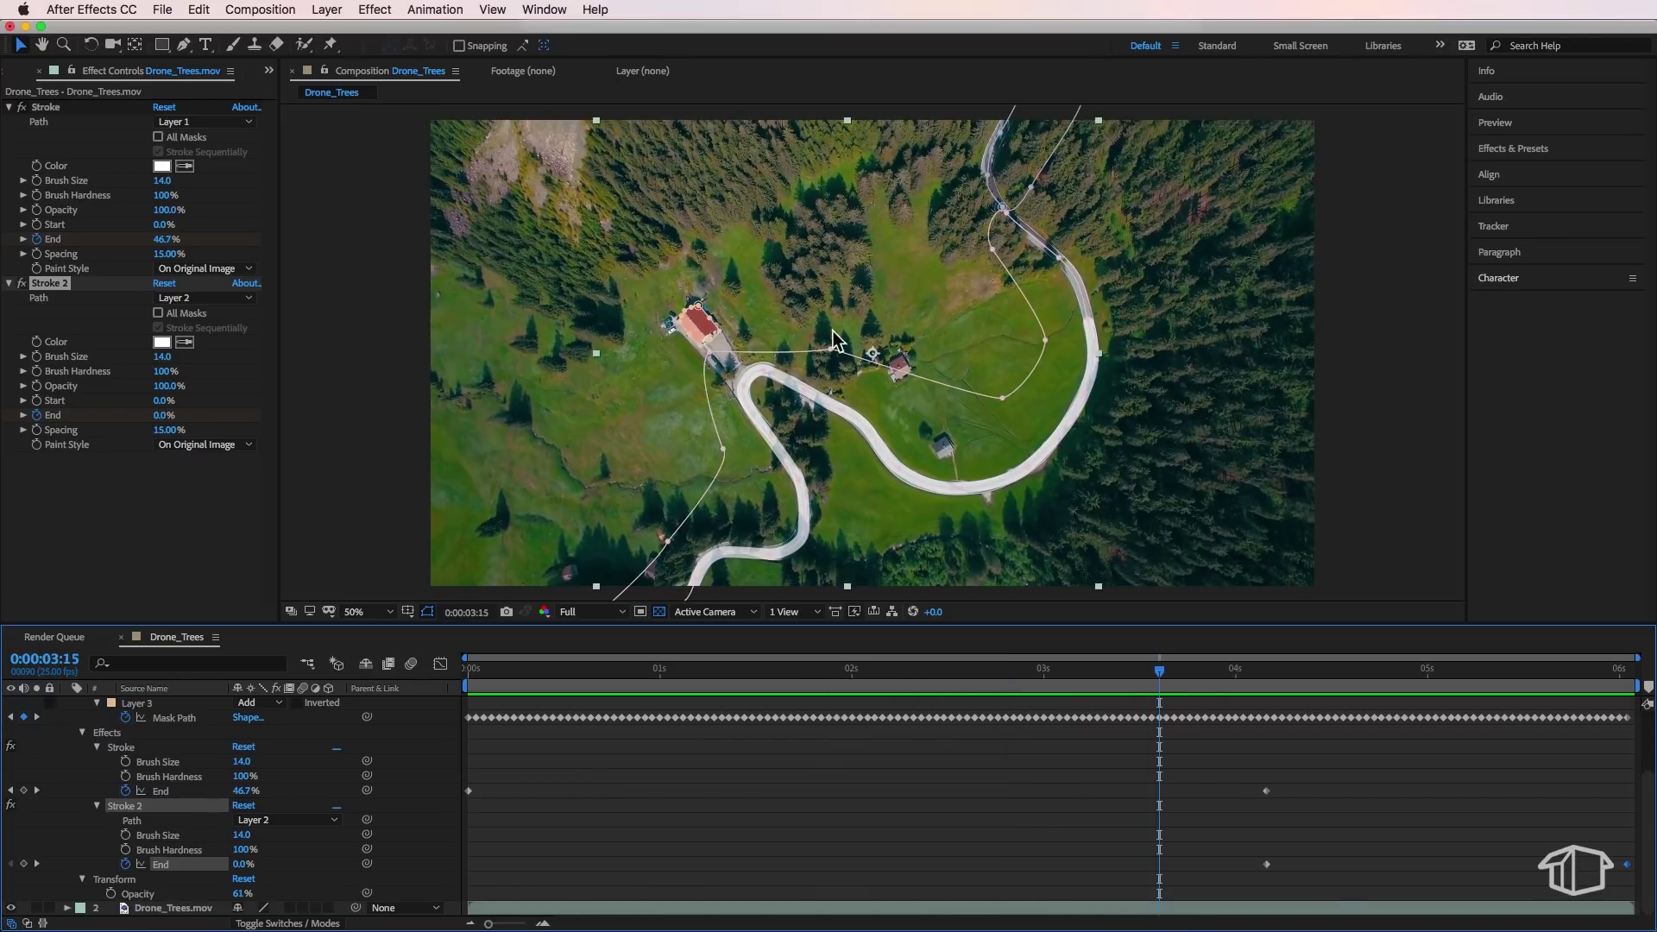
- Duplicate the Stroke 2 effect, collapse the two earlier strokes and set the new copy's Path to Layer 3
left_click(721, 671)
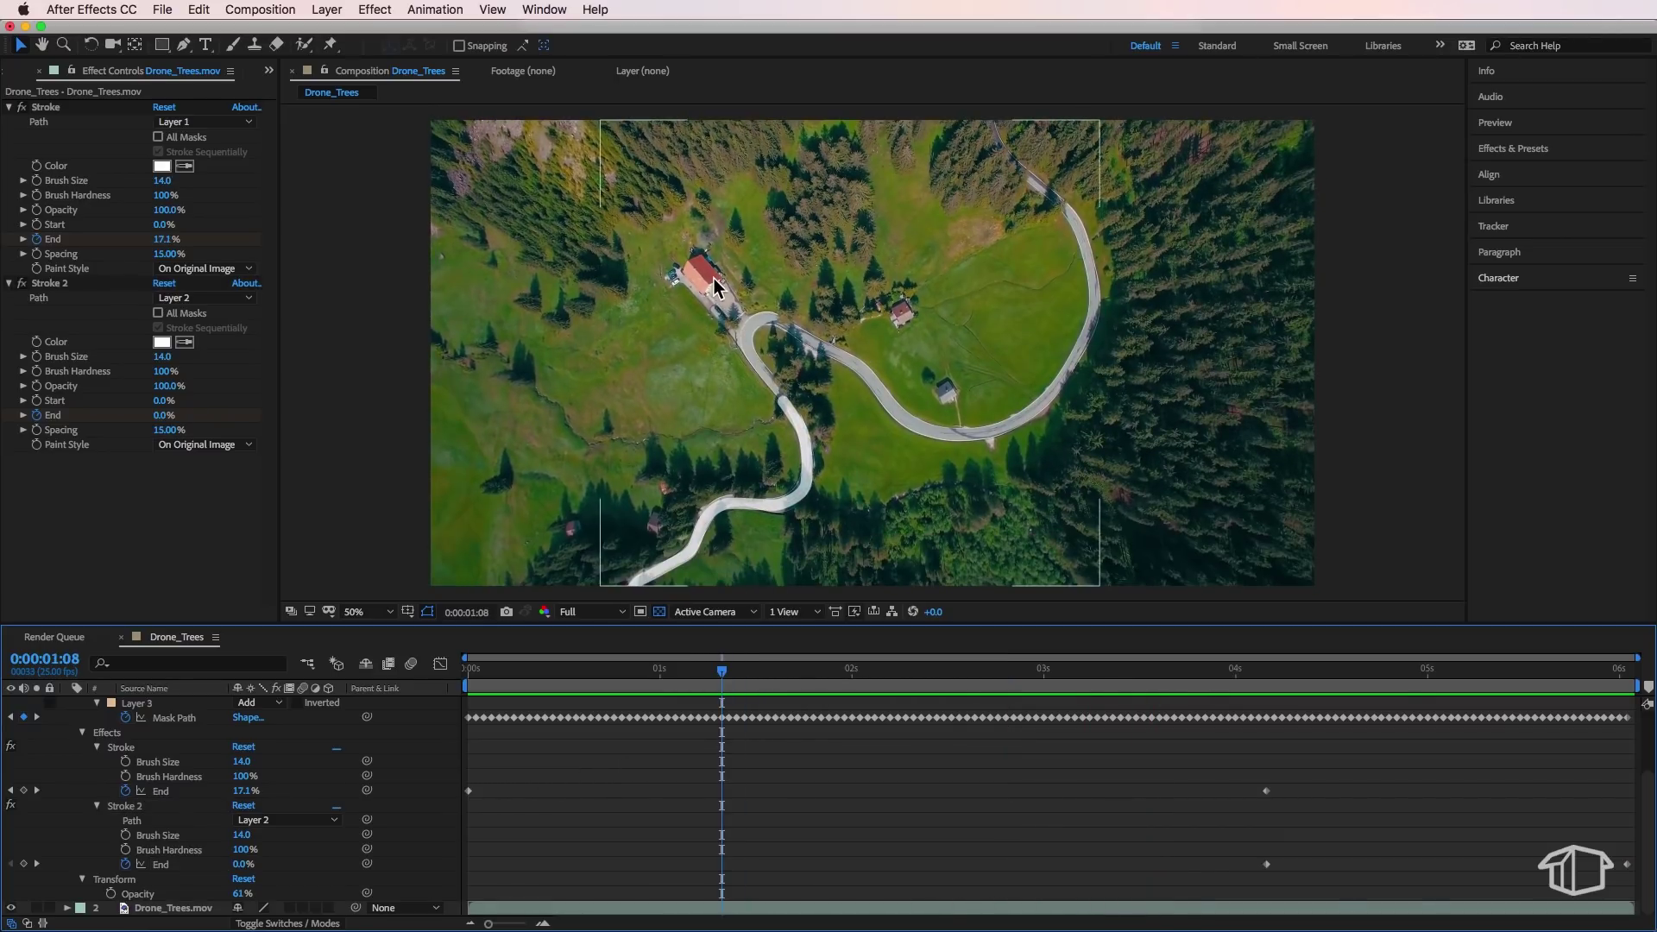
left_click(50, 283)
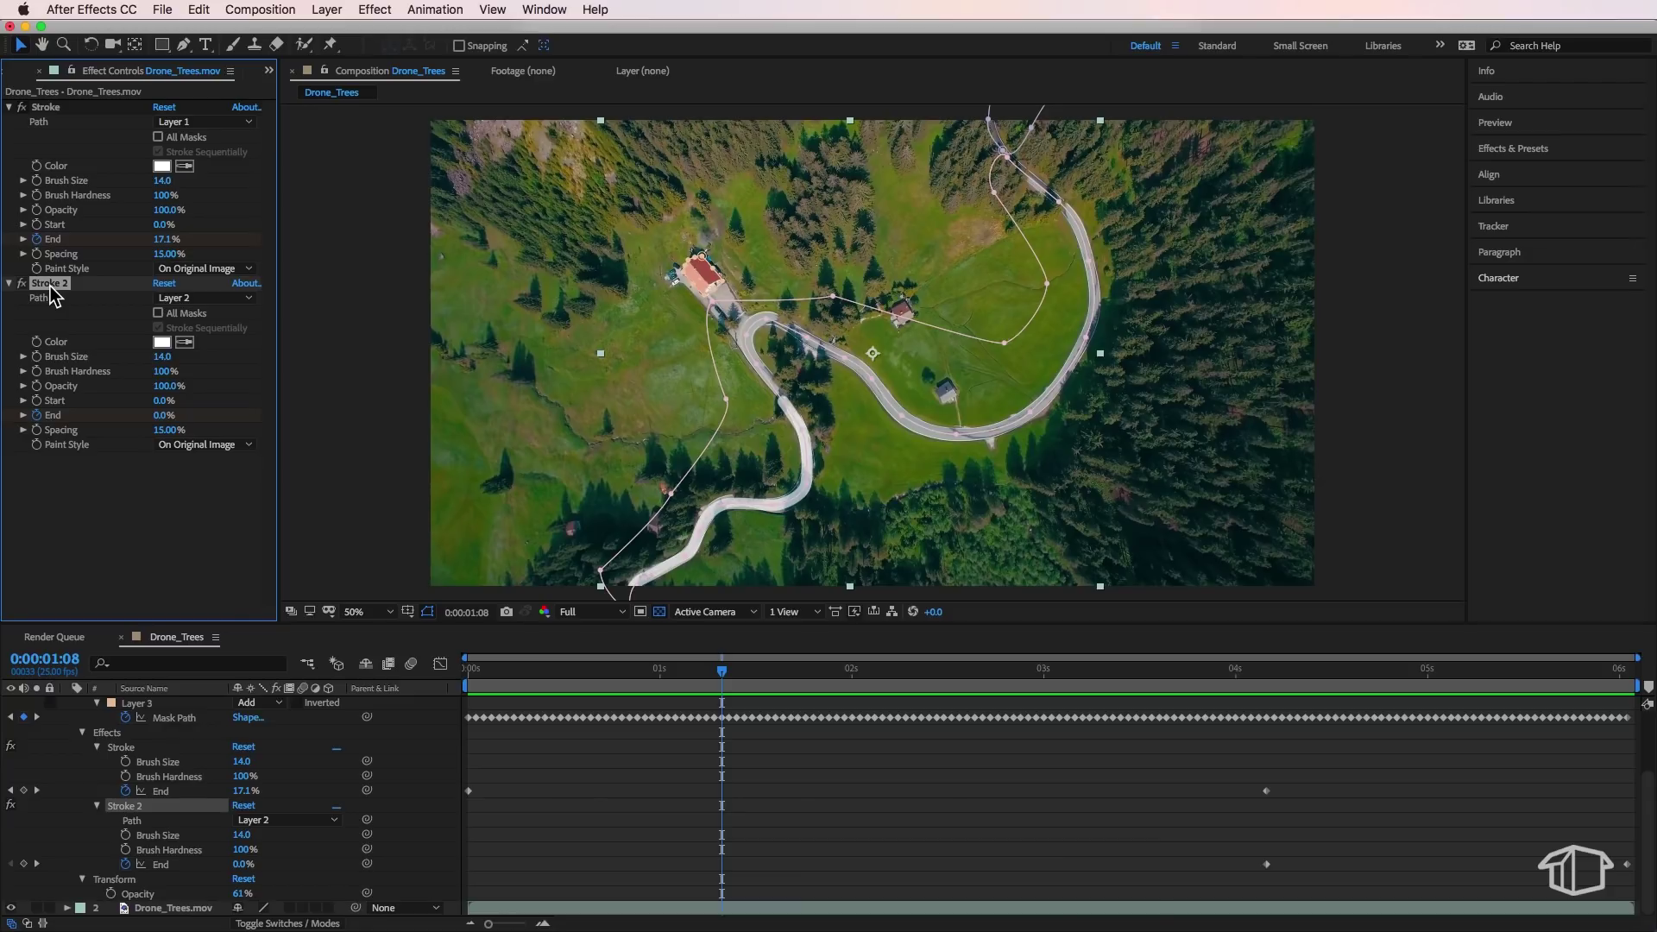
key("super+d")
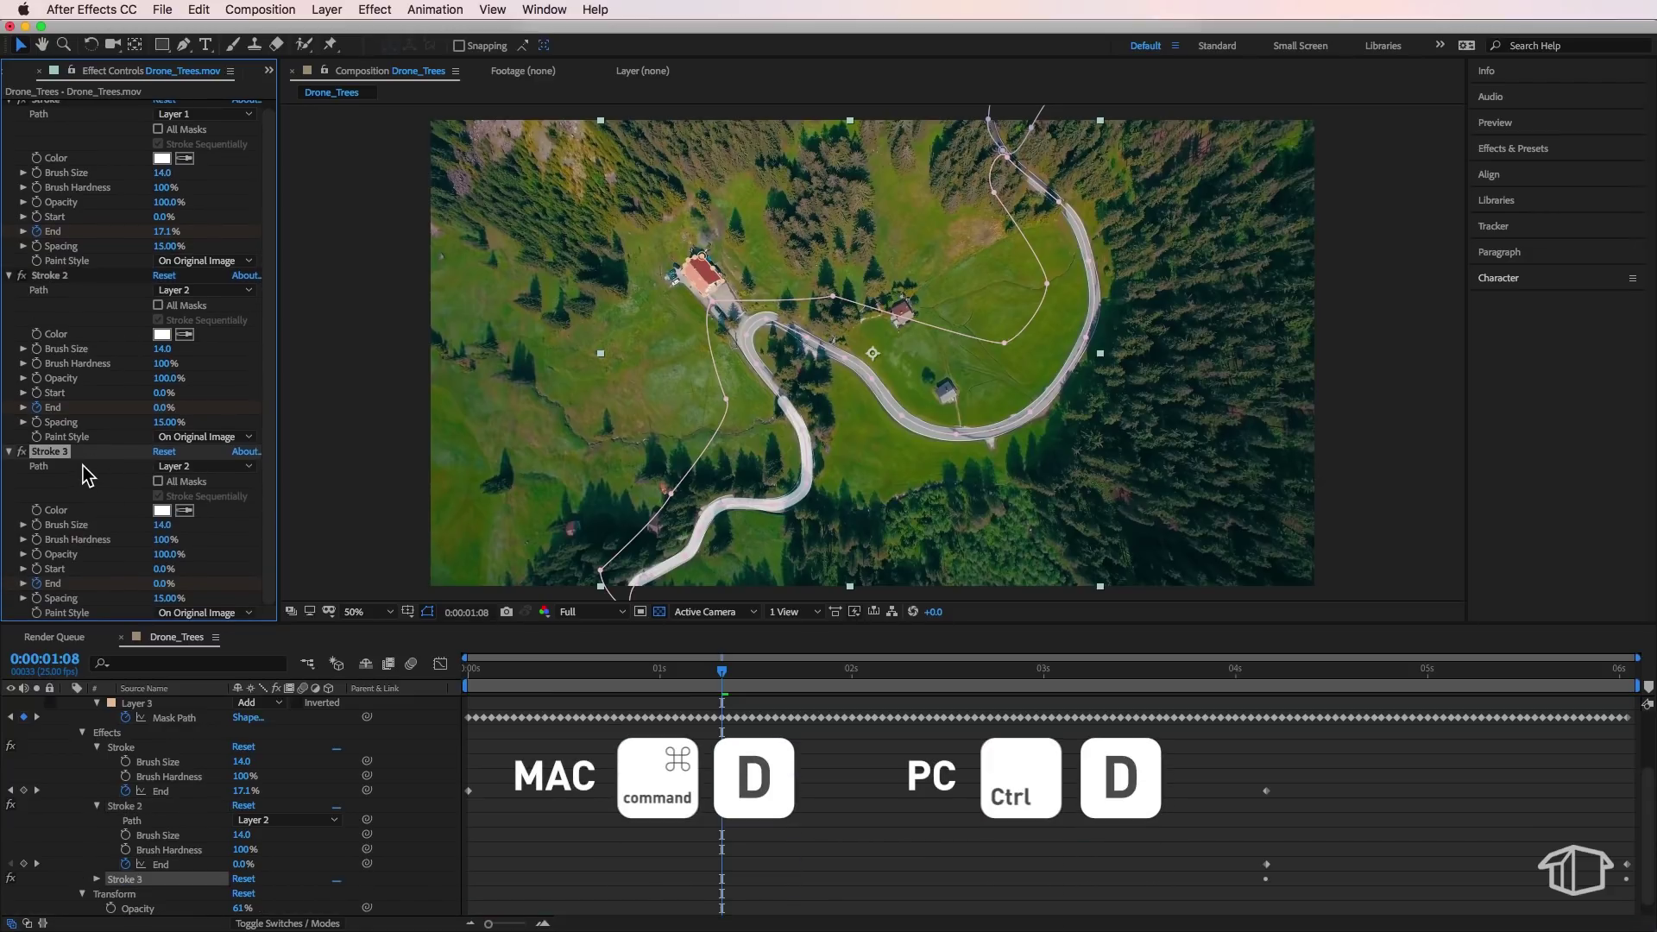
left_click(9, 275)
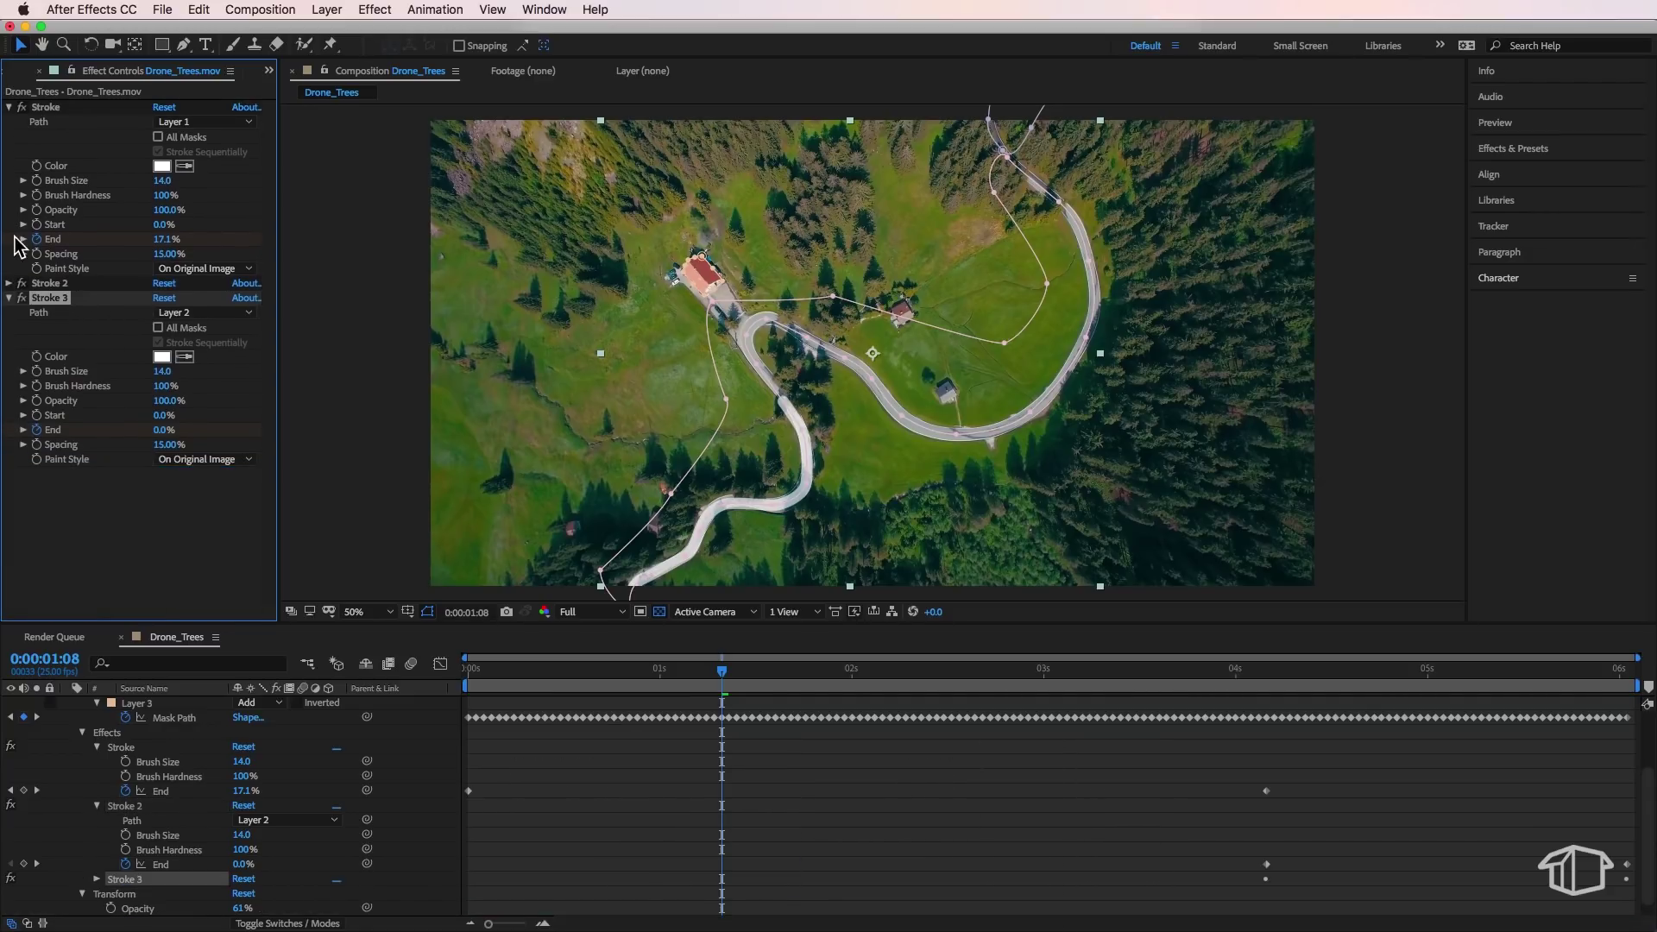
left_click(8, 107)
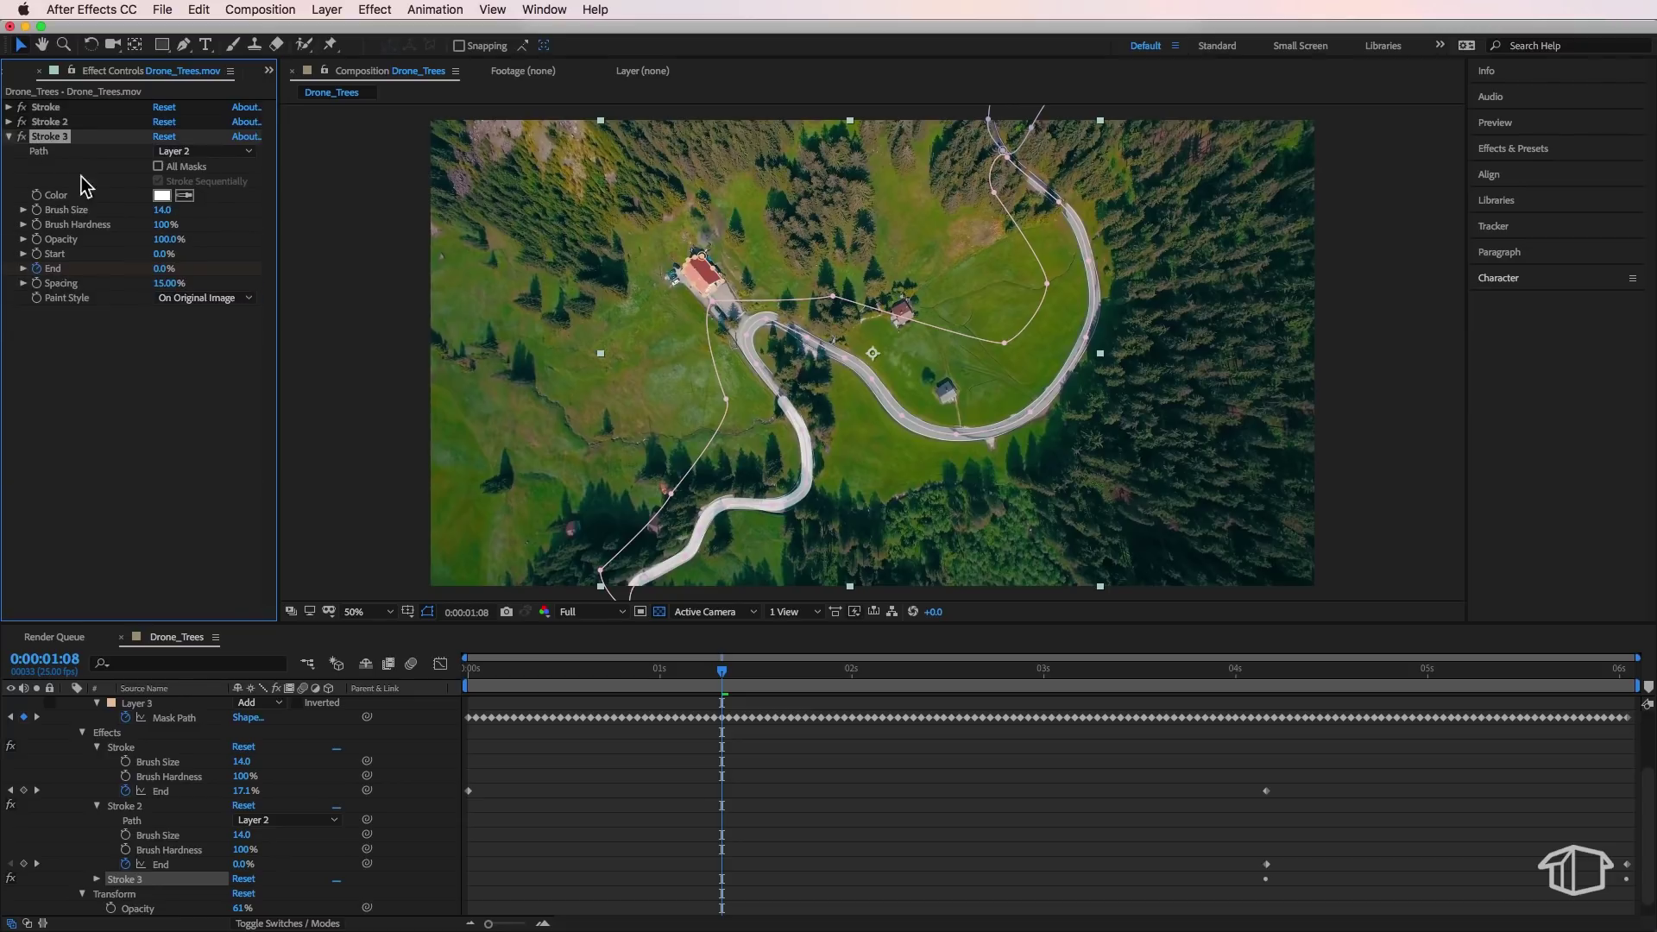
left_click(200, 152)
left_click(195, 235)
- Set Stroke 3's End to 100% at 0:00:01:08 and its Brush Size to 9.1 for the house outline
left_click_drag(194, 212, 197, 211)
left_click_drag(164, 269, 259, 268)
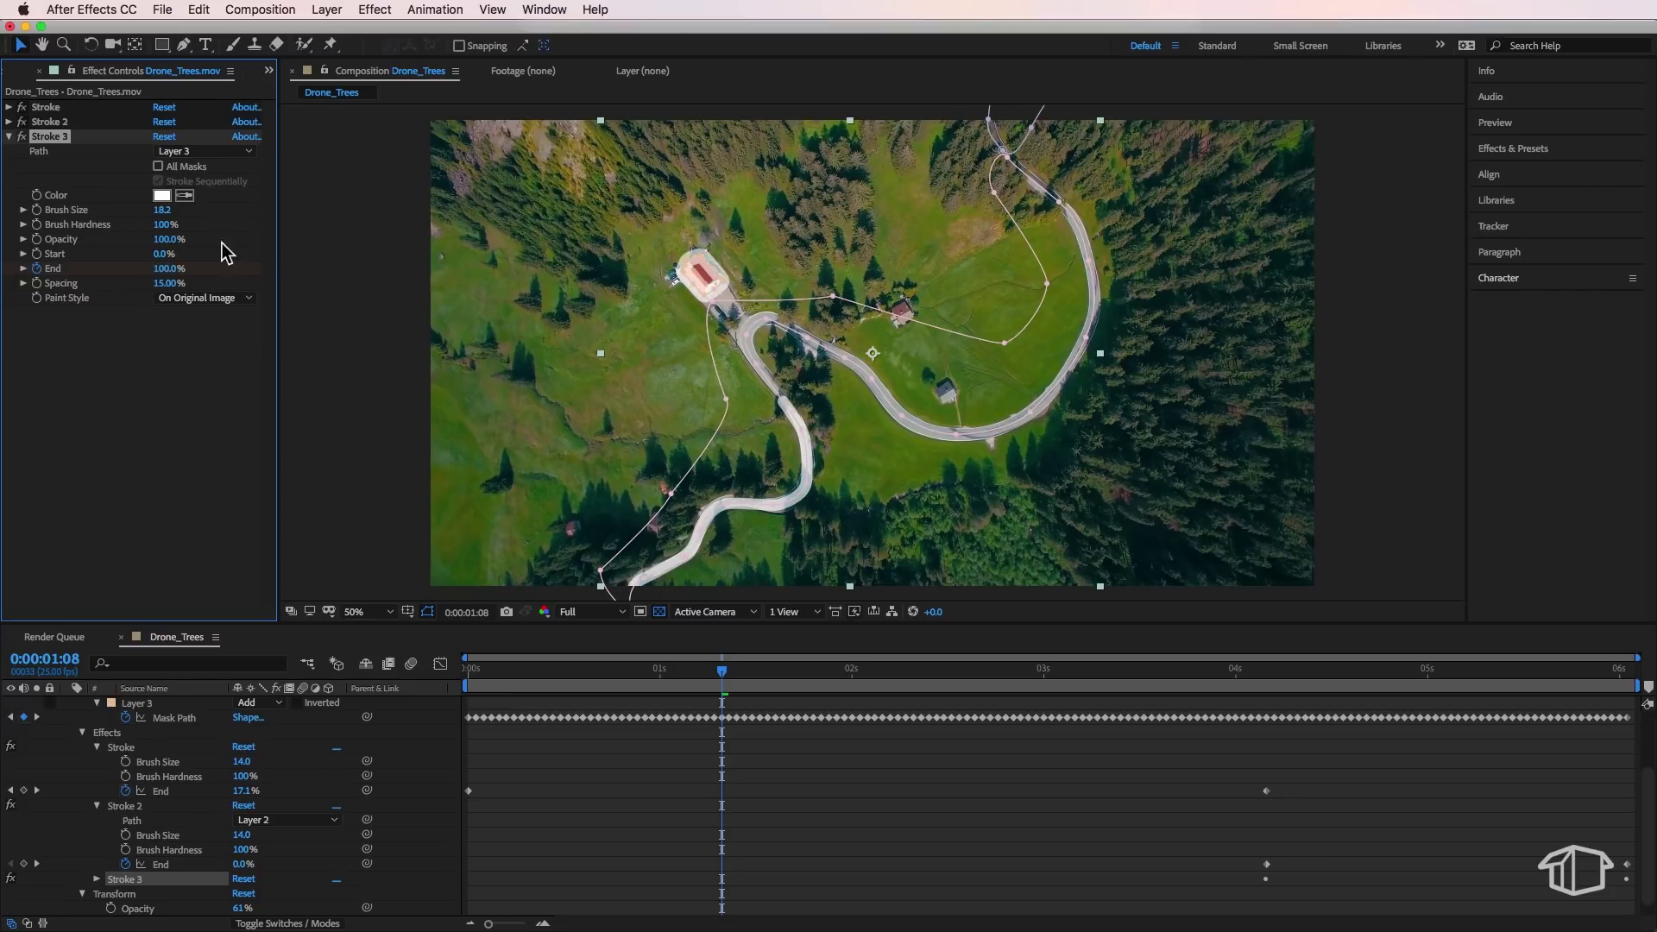
mouse_move(161, 210)
left_mouse_down()
mouse_move(53, 219)
mouse_move(90, 216)
left_mouse_up()
- Change Stroke 3's color to red FF0000 and preview the animation
left_click(161, 195)
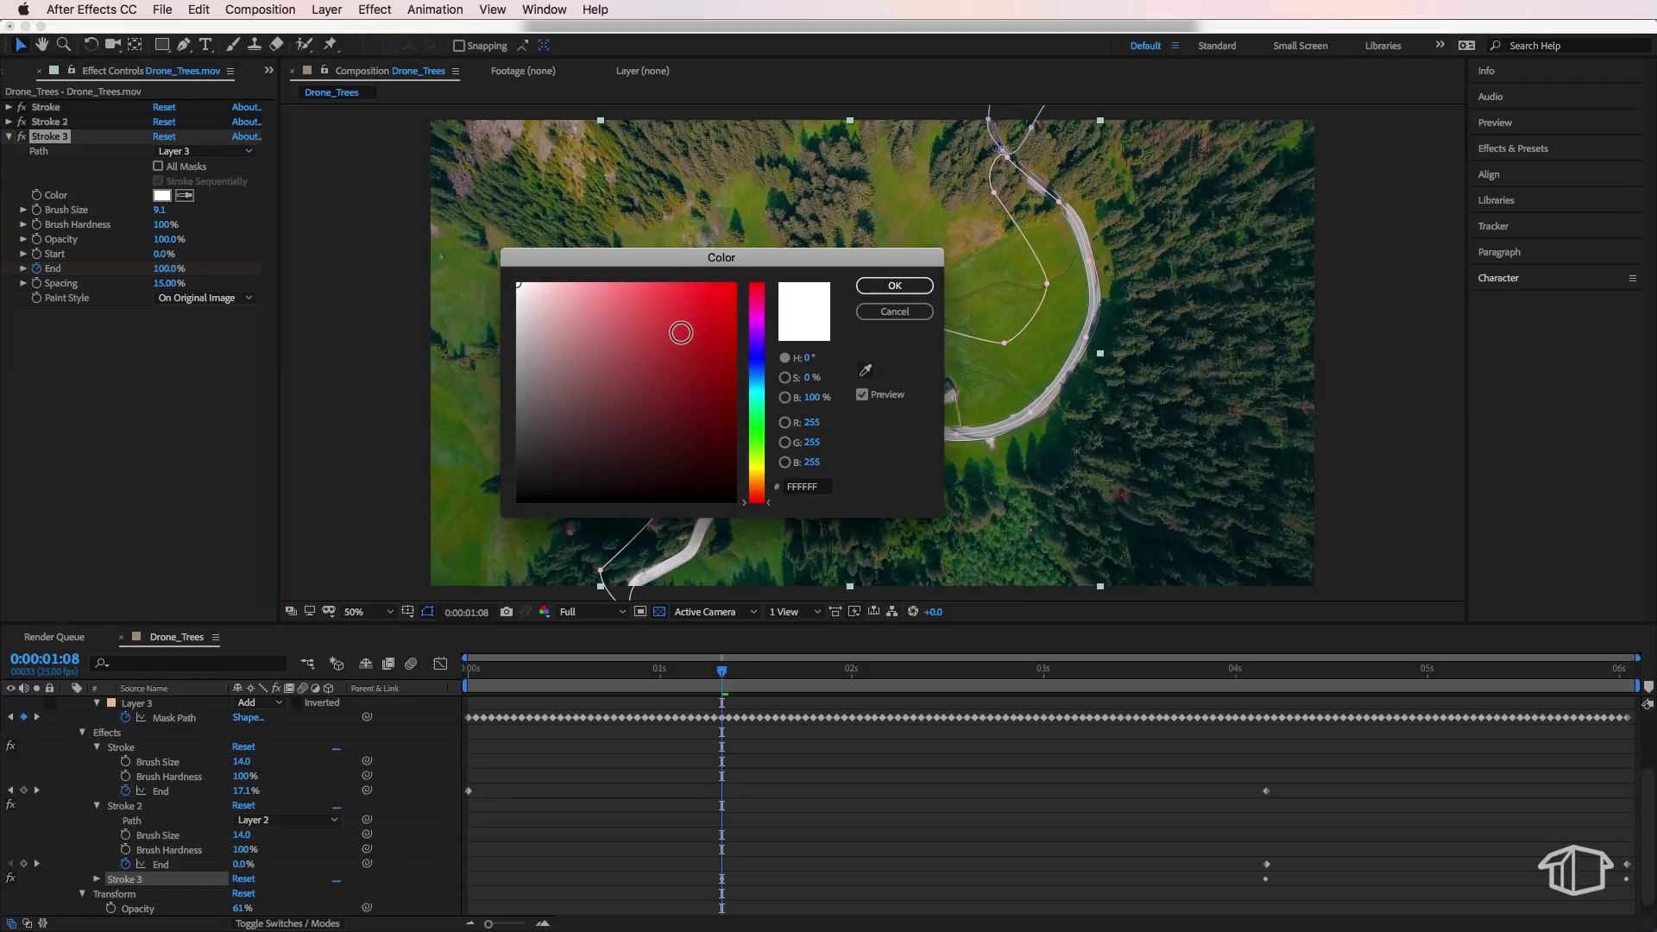
left_click_drag(708, 293, 759, 272)
left_click_drag(881, 263, 882, 389)
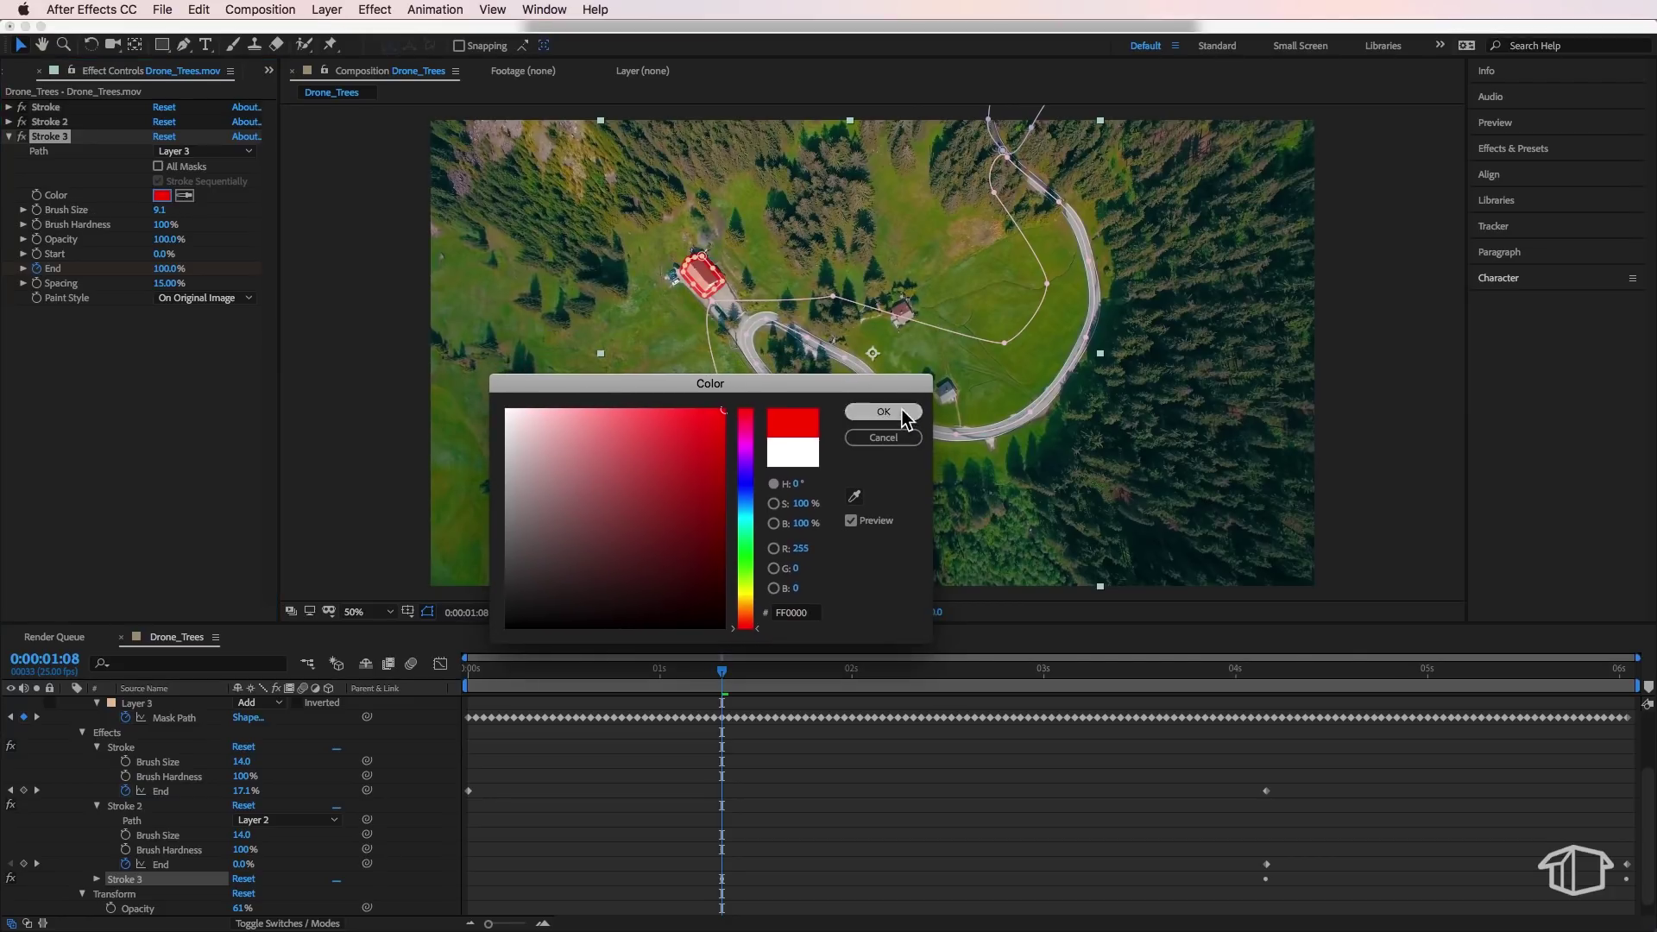
left_click(899, 411)
key("space")
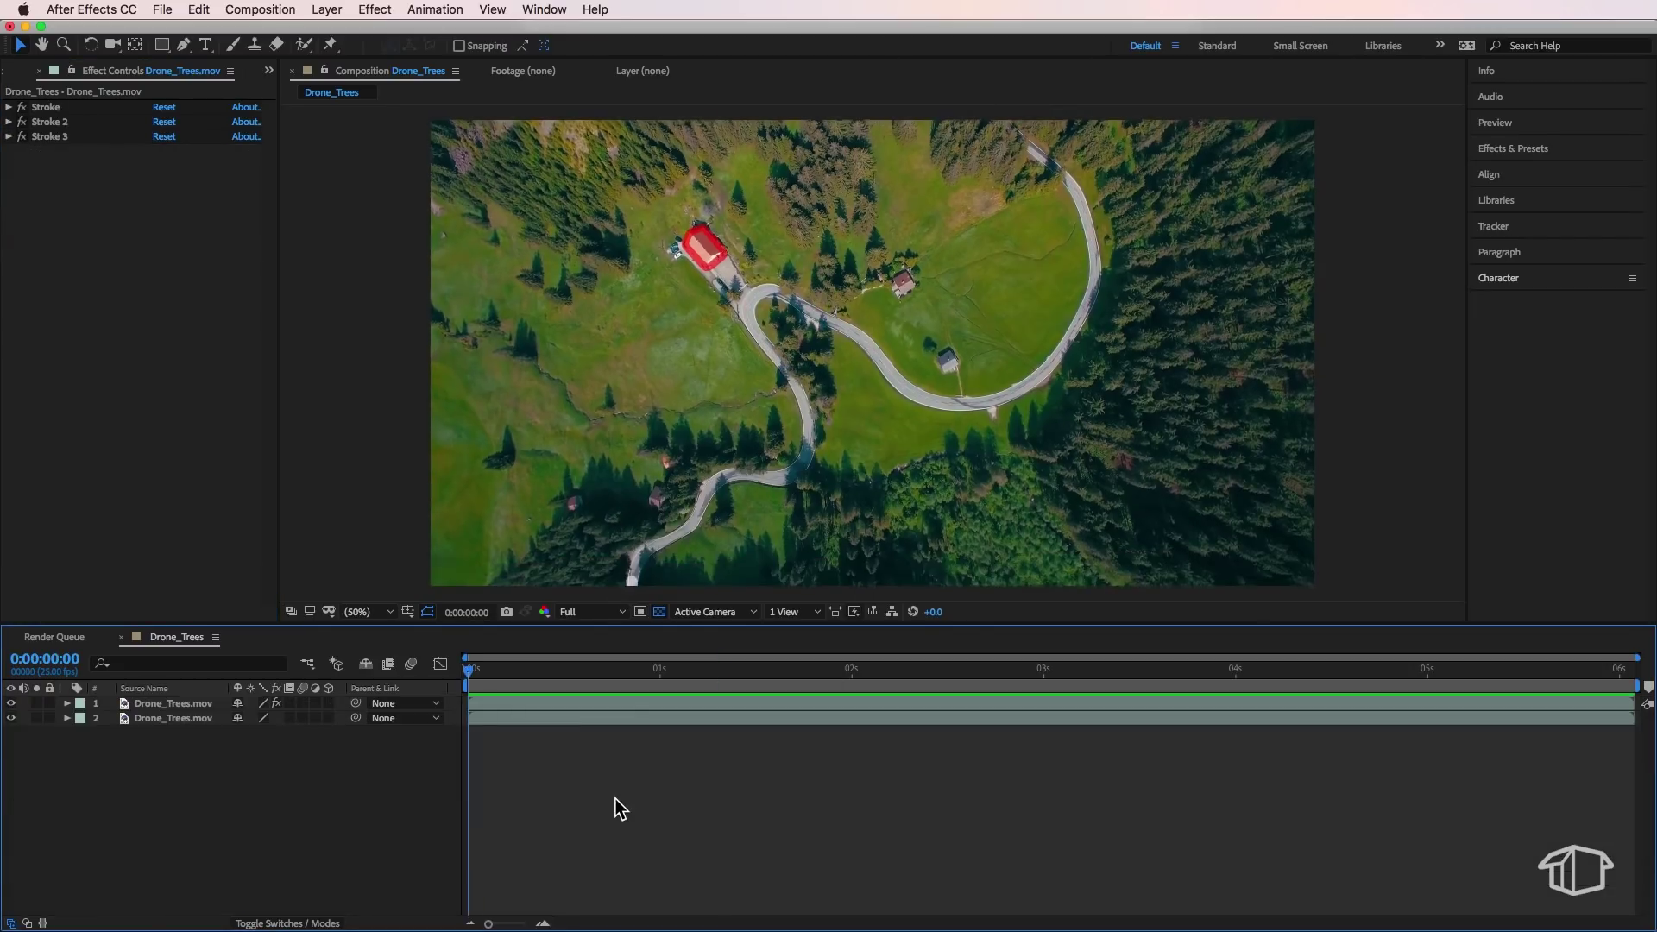